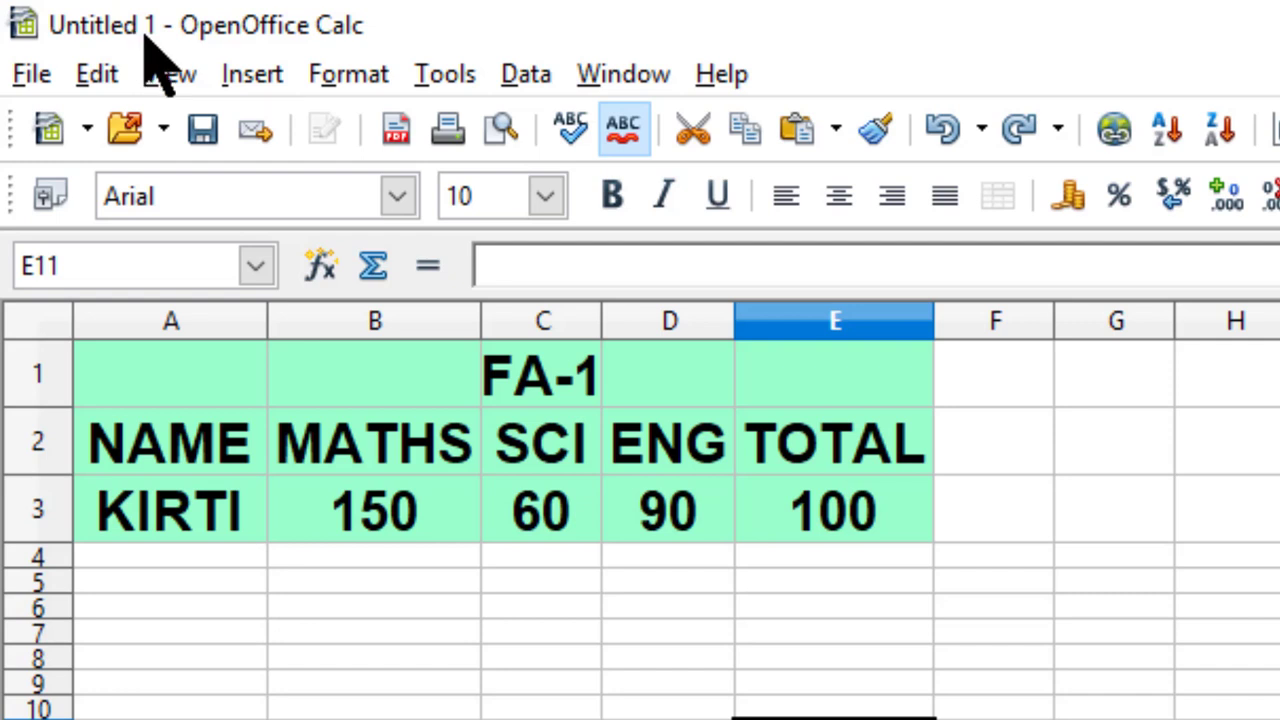
Step: In the Share Document dialog, tick 'Share this spreadsheet with other users'
{"action": "left_click", "coordinate": [445, 76]}
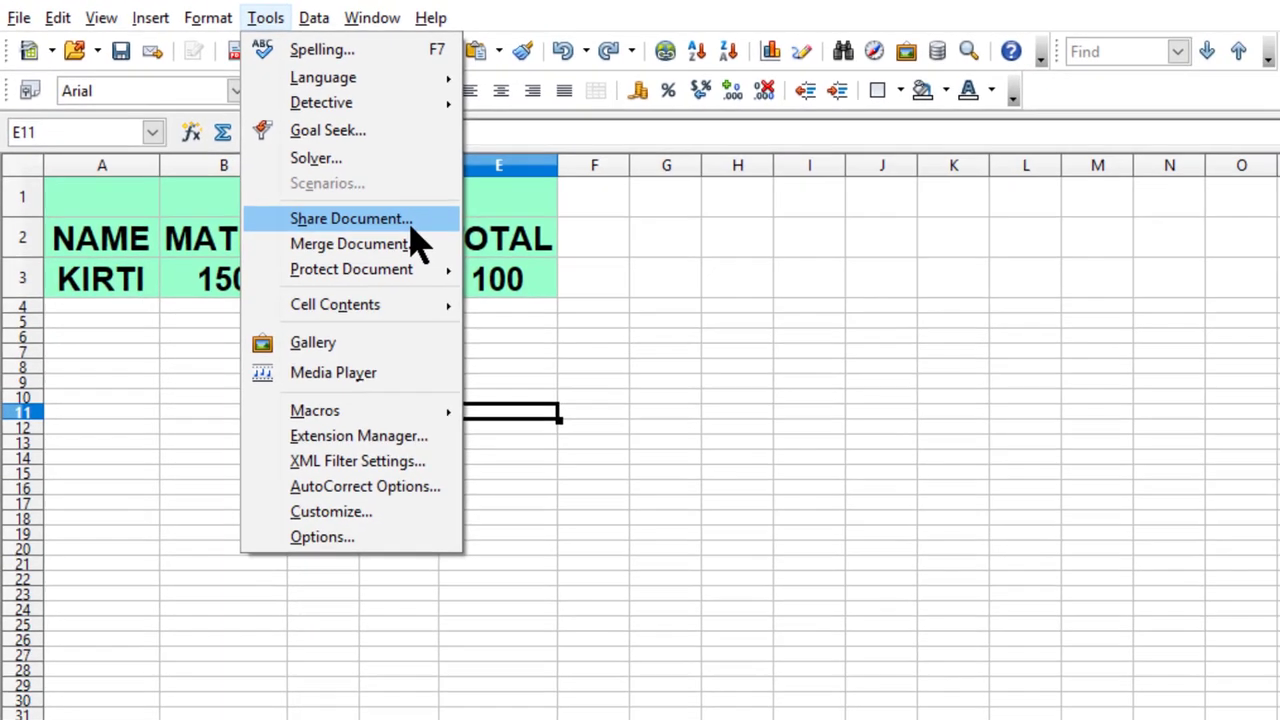
{"action": "left_click", "coordinate": [412, 222]}
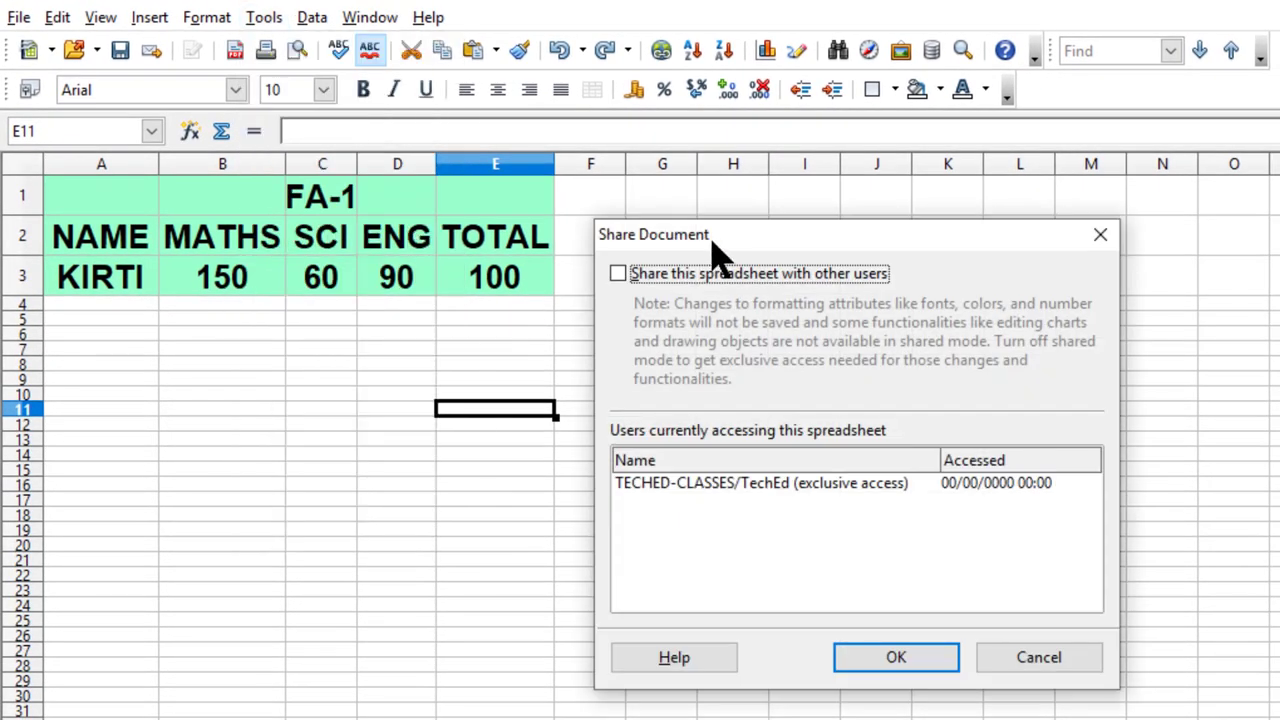
{"action": "left_click_drag", "start_coordinate": [705, 238], "coordinate": [697, 212]}
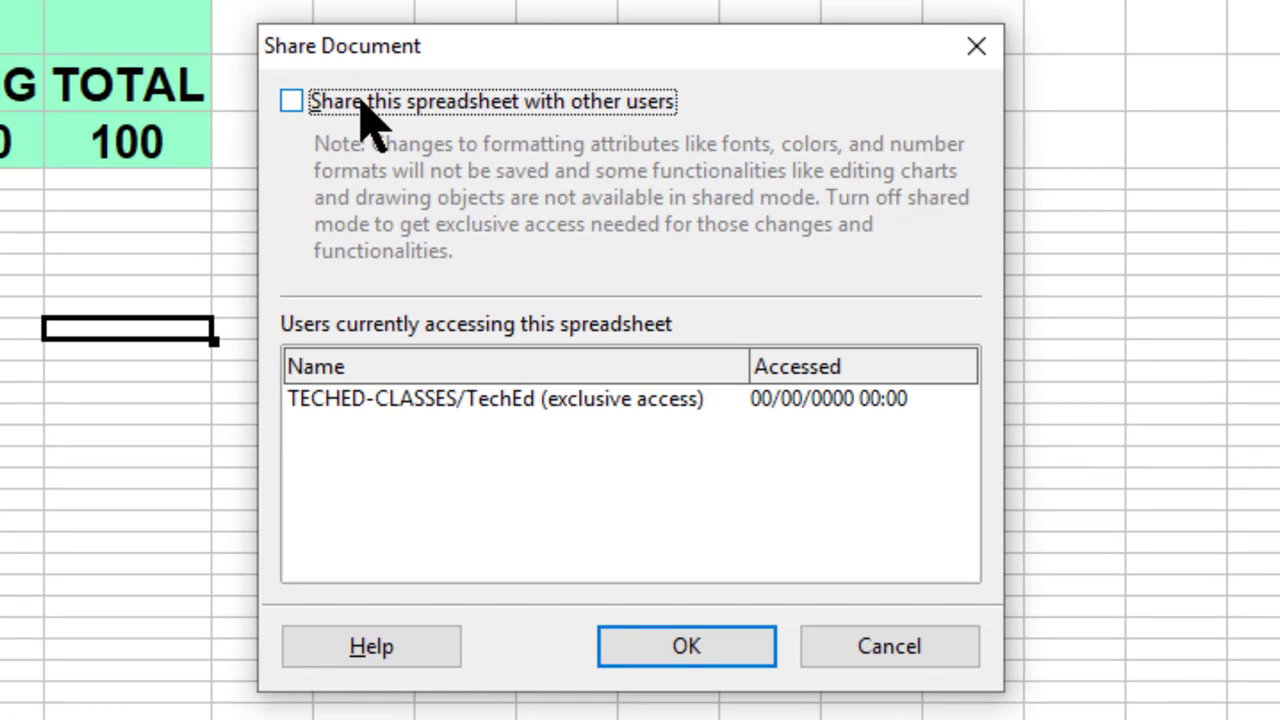
{"action": "left_click", "coordinate": [292, 102]}
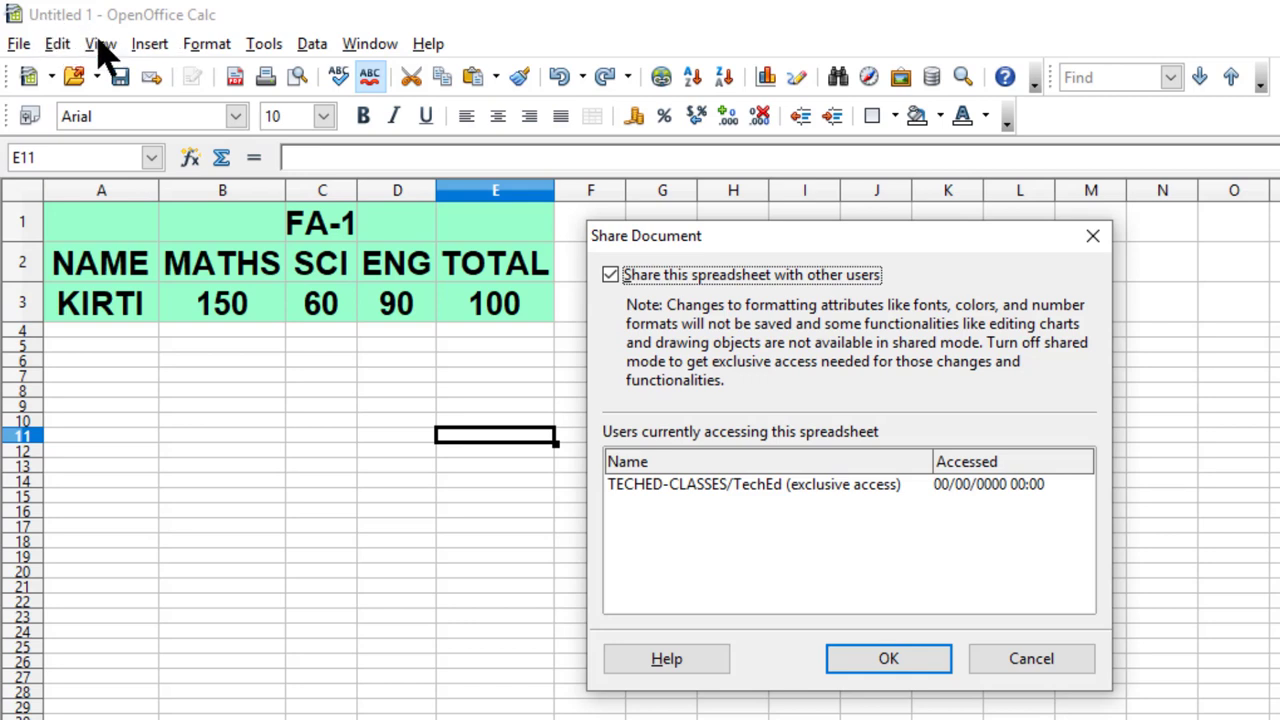
Step: Confirm sharing and save the spreadsheet under the name review
{"action": "left_click", "coordinate": [869, 657]}
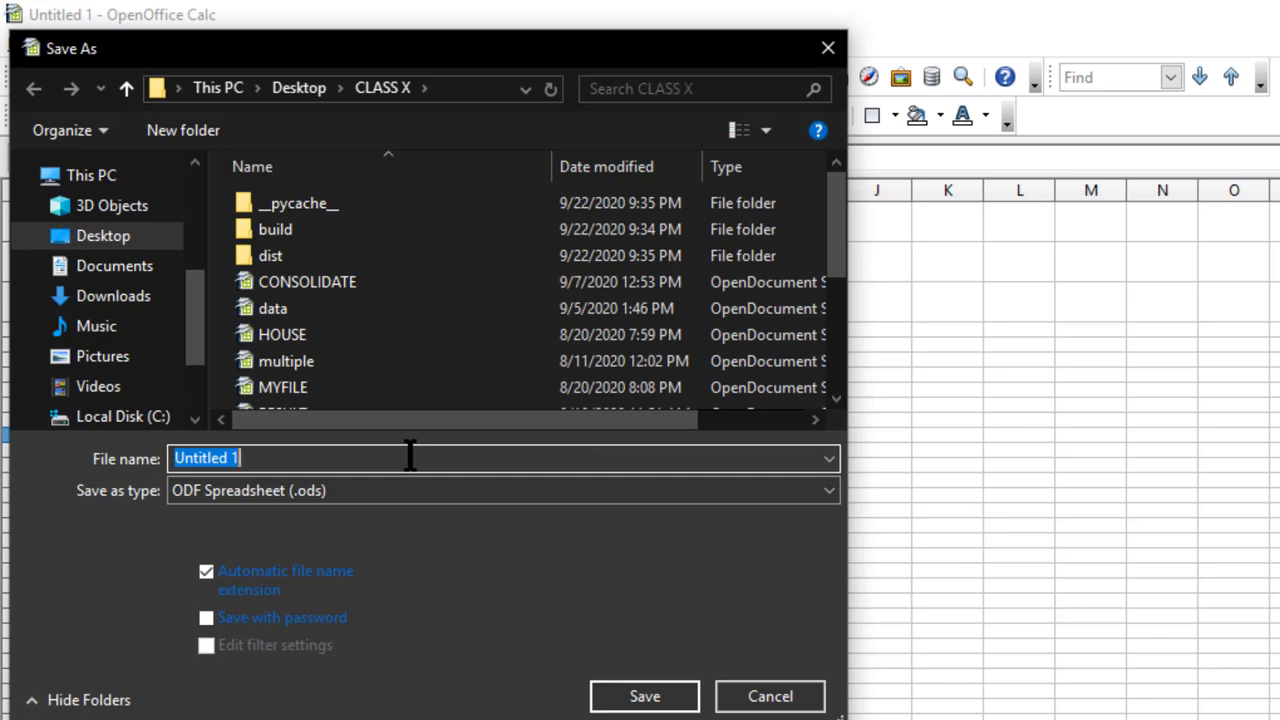
{"action": "type", "text": "review"}
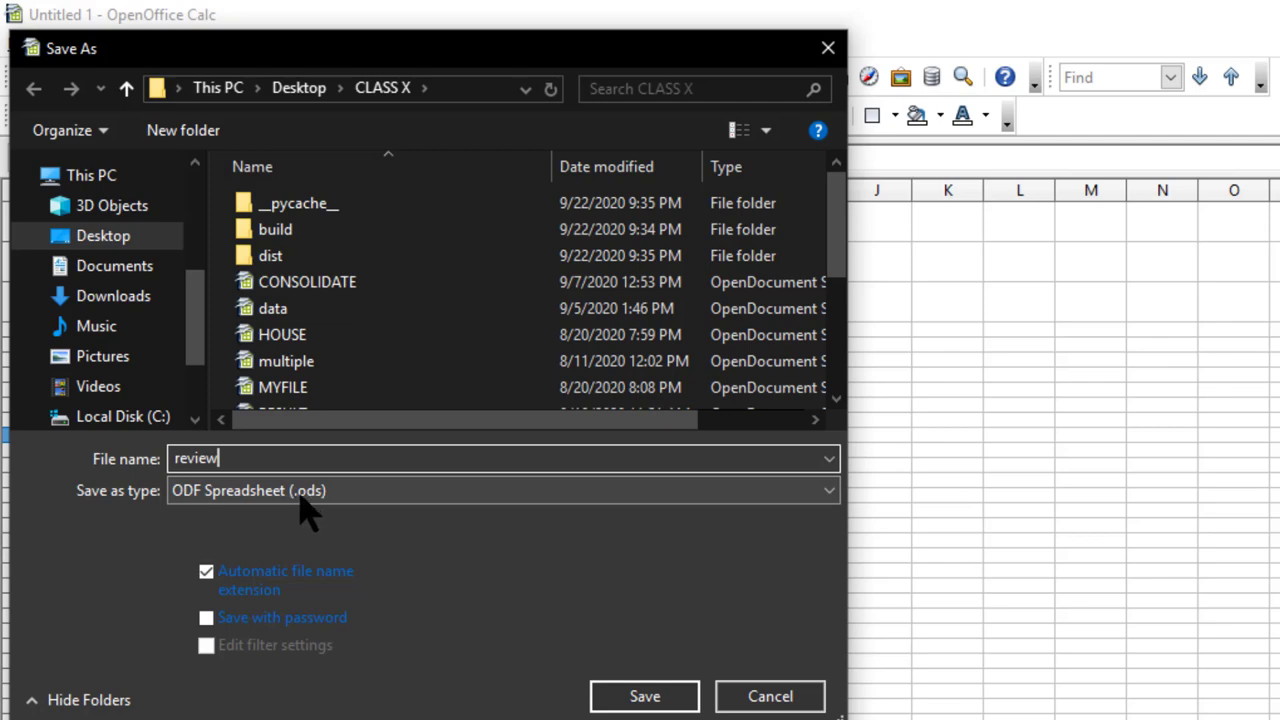
{"action": "left_click", "coordinate": [648, 697]}
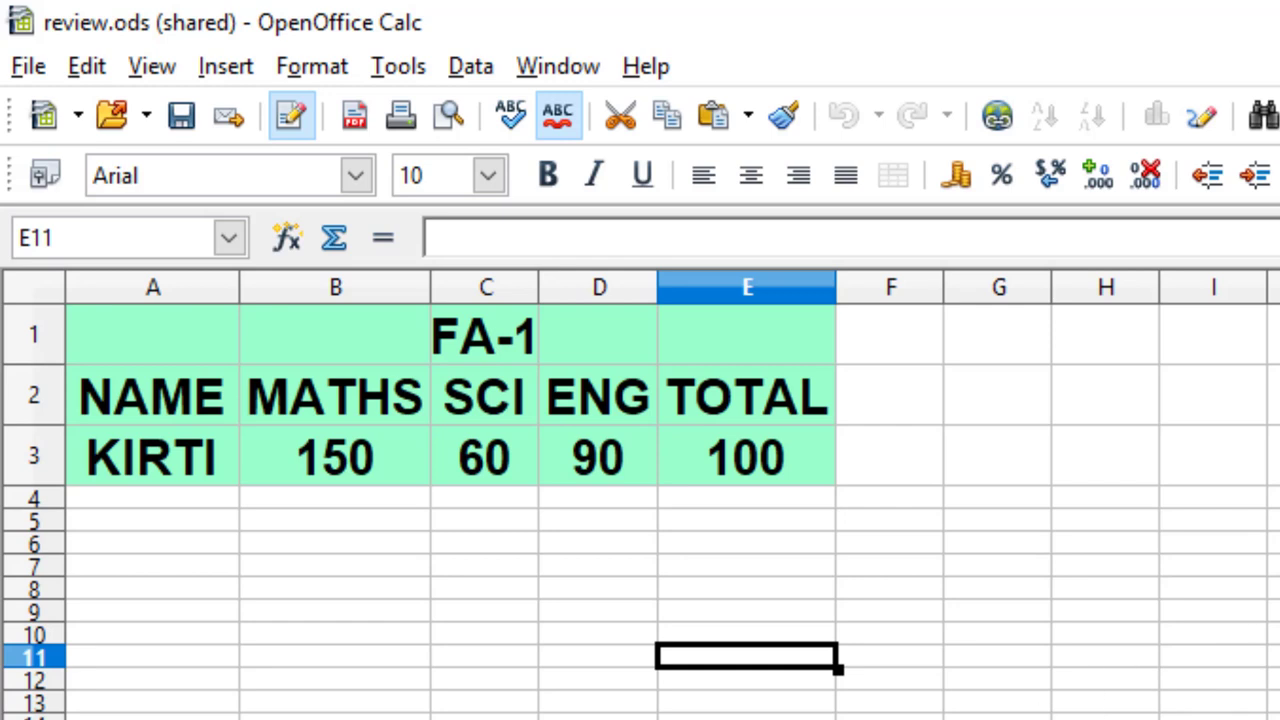
Step: Untick sharing in Share Document for review.ods and confirm leaving shared mode
{"action": "key", "text": "Right"}
{"action": "key", "text": "Right"}
{"action": "key", "text": "Down"}
{"action": "key", "text": "Down"}
{"action": "key", "text": "Down"}
{"action": "key", "text": "Down"}
{"action": "key", "text": "Down"}
{"action": "key", "text": "Down"}
{"action": "key", "text": "Down"}
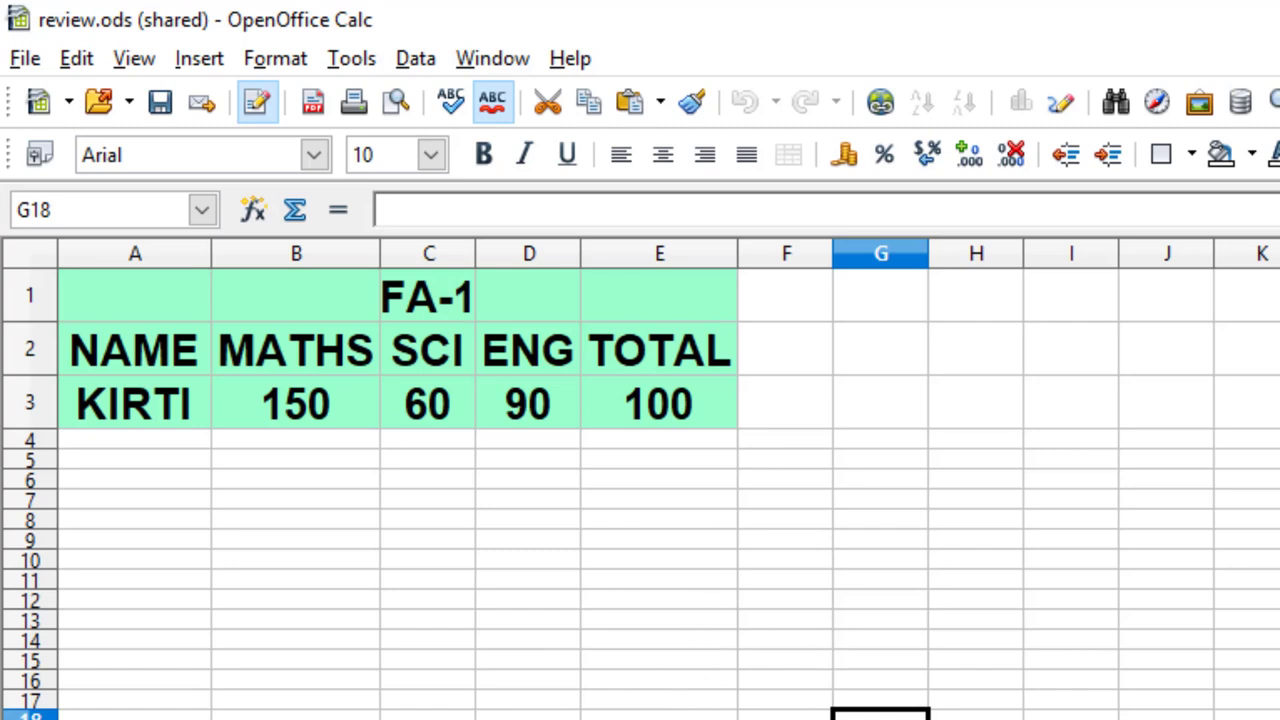
{"action": "left_click", "coordinate": [352, 60]}
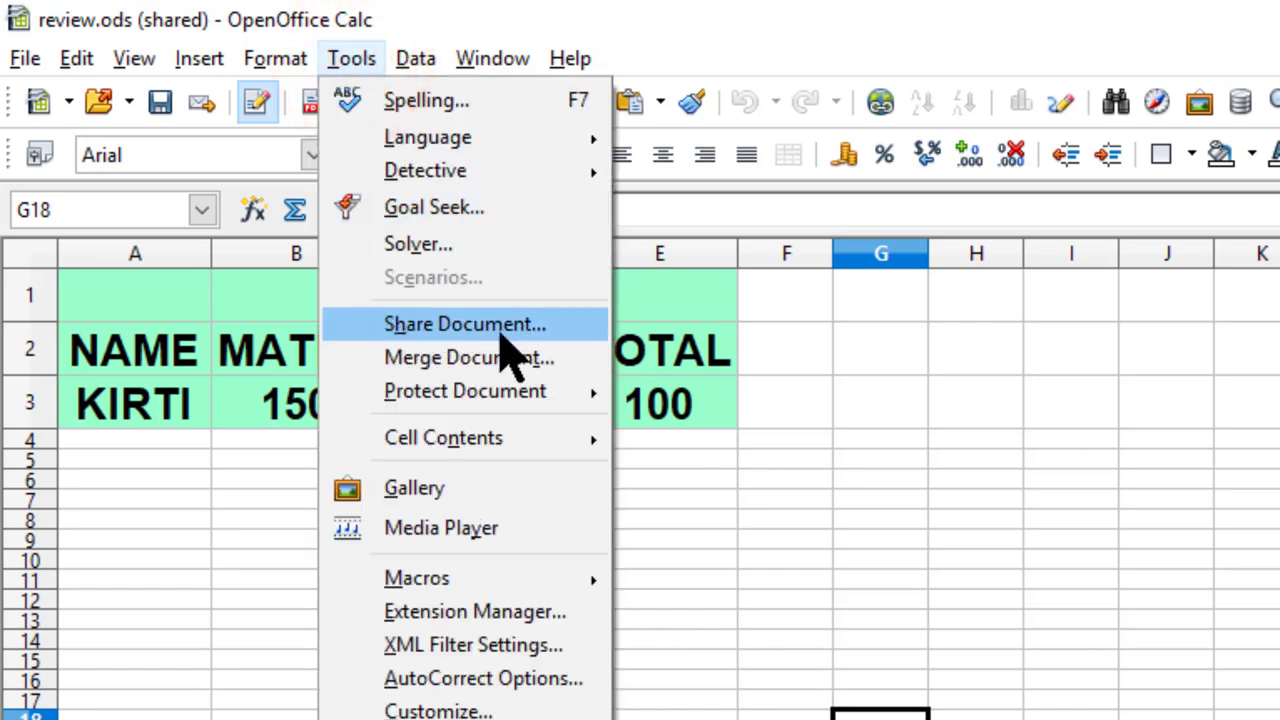
{"action": "left_click", "coordinate": [507, 330]}
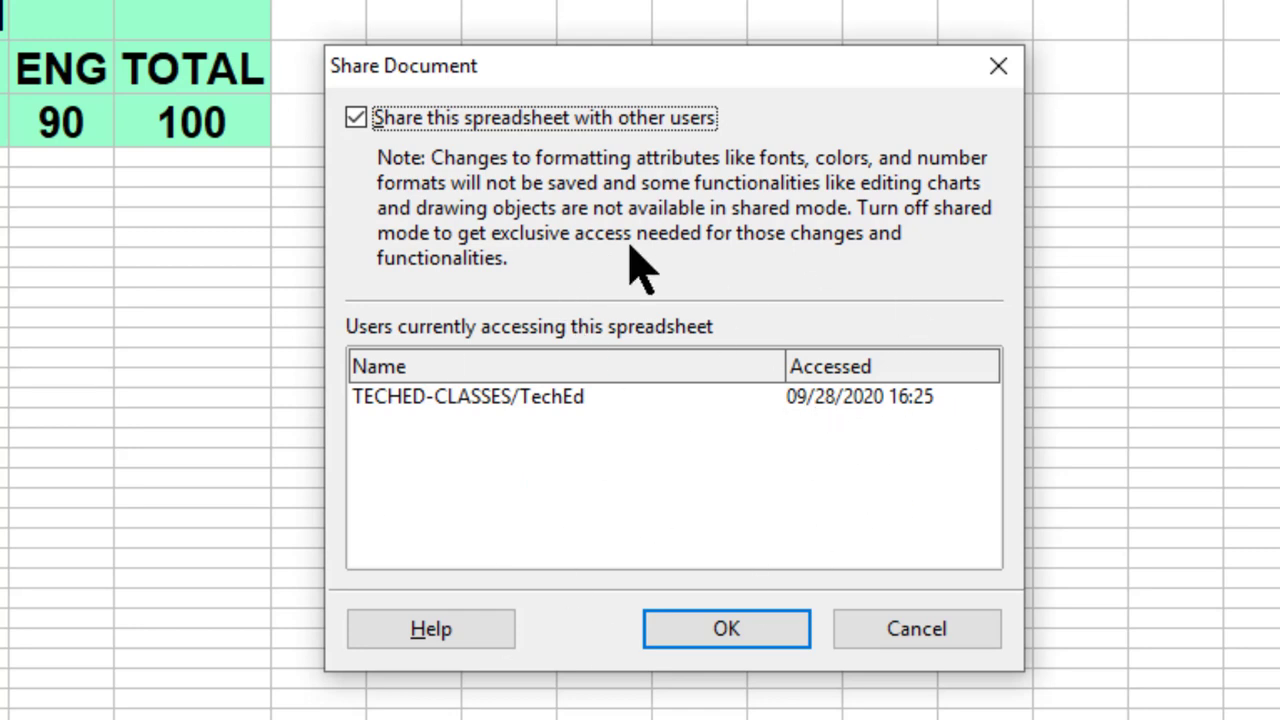
{"action": "left_click", "coordinate": [356, 119]}
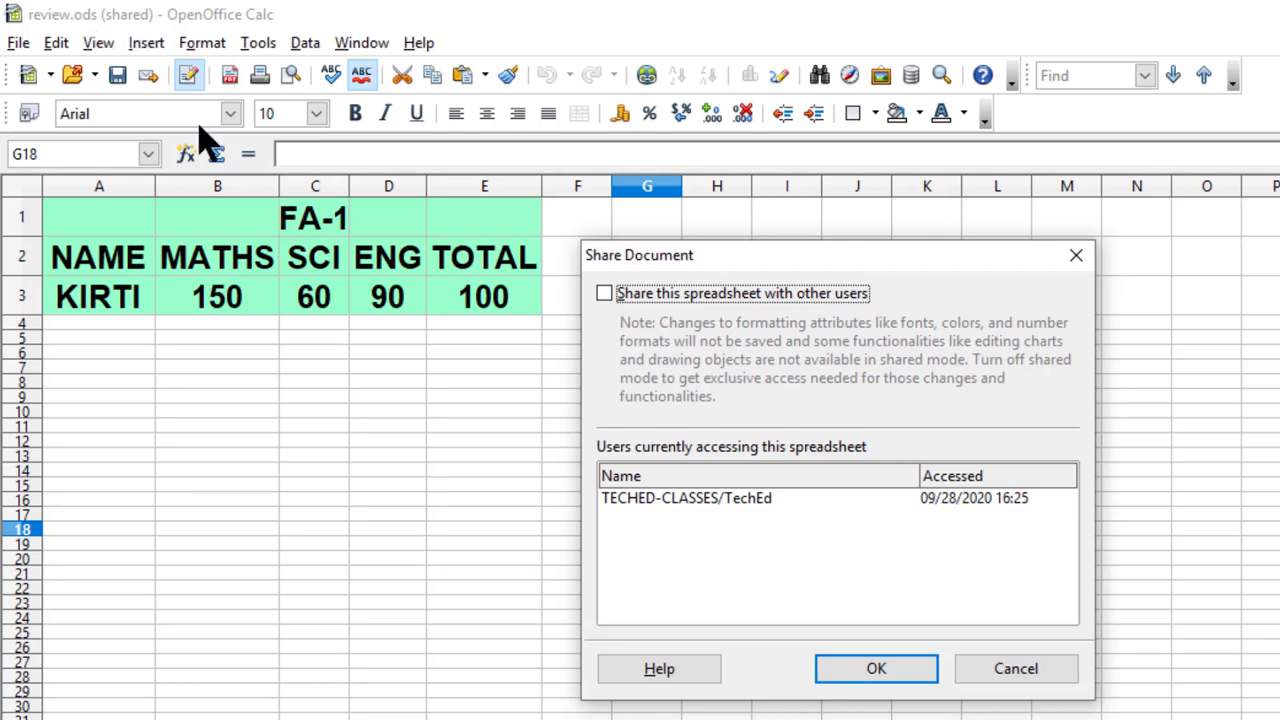
{"action": "left_click", "coordinate": [887, 673]}
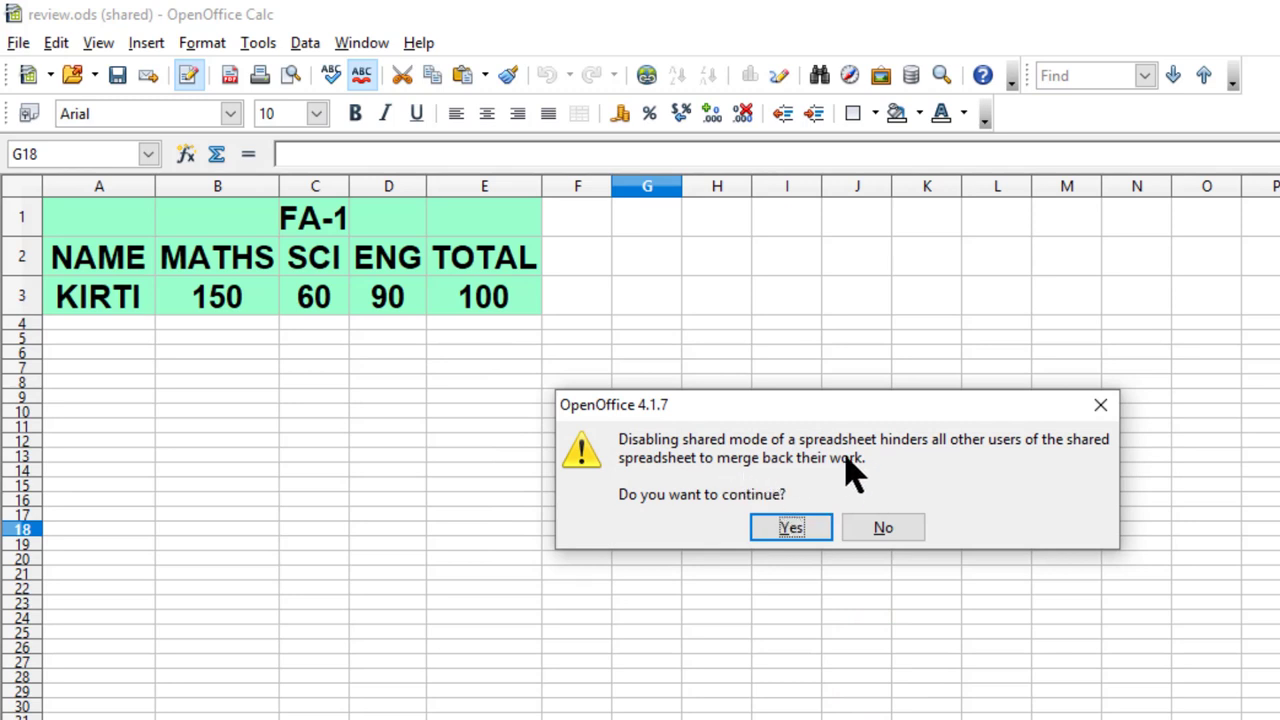
{"action": "left_click", "coordinate": [778, 528]}
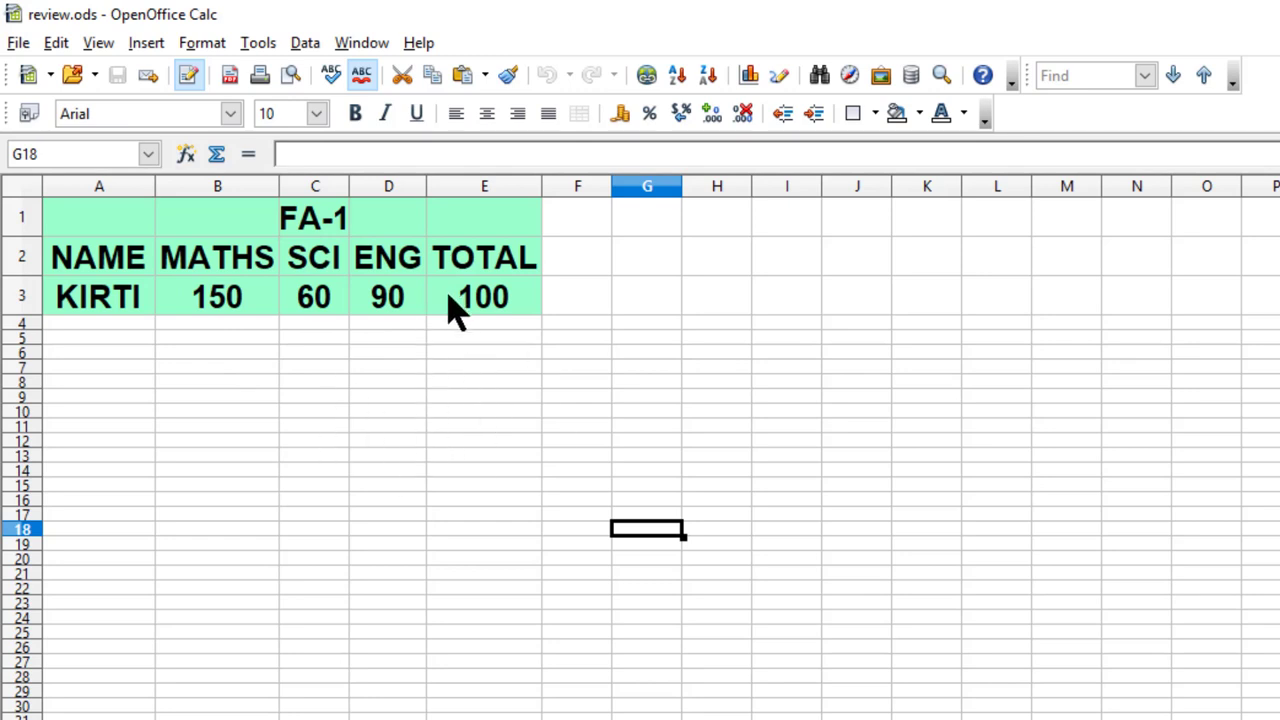
Step: Change KIRTI's ENG mark in D3 to 85
{"action": "left_click", "coordinate": [393, 299]}
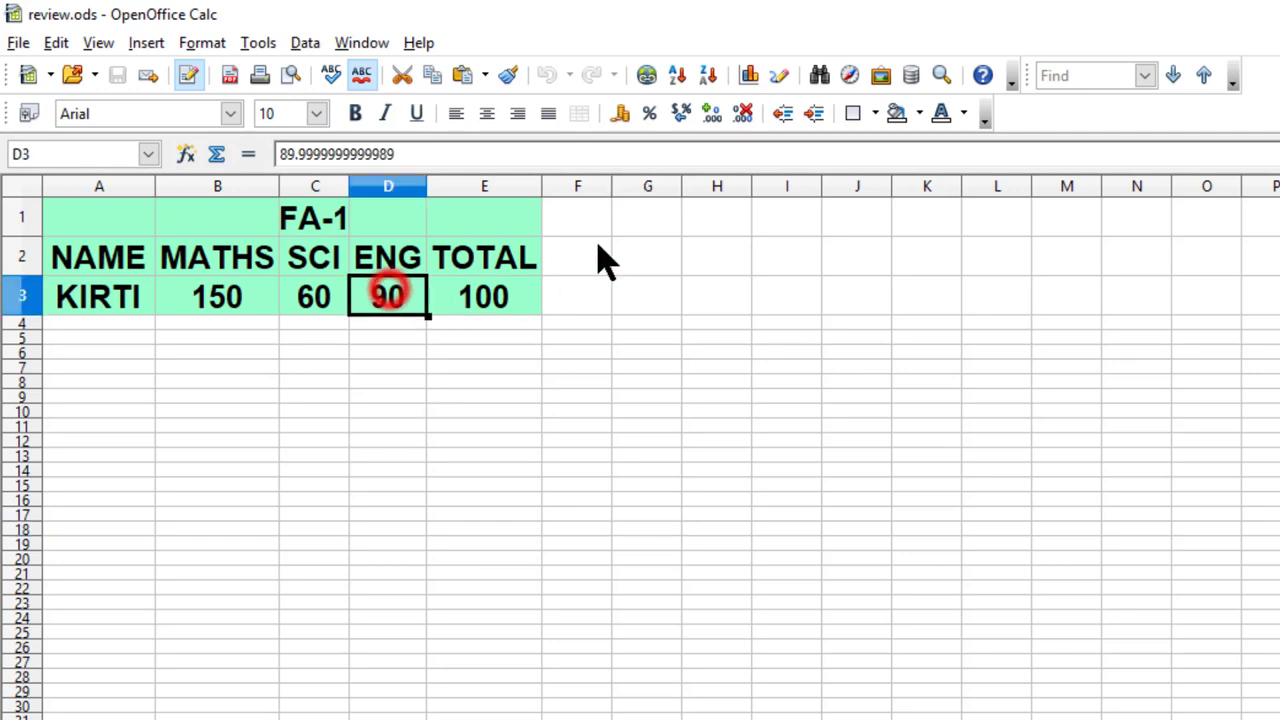
{"action": "type", "text": "85"}
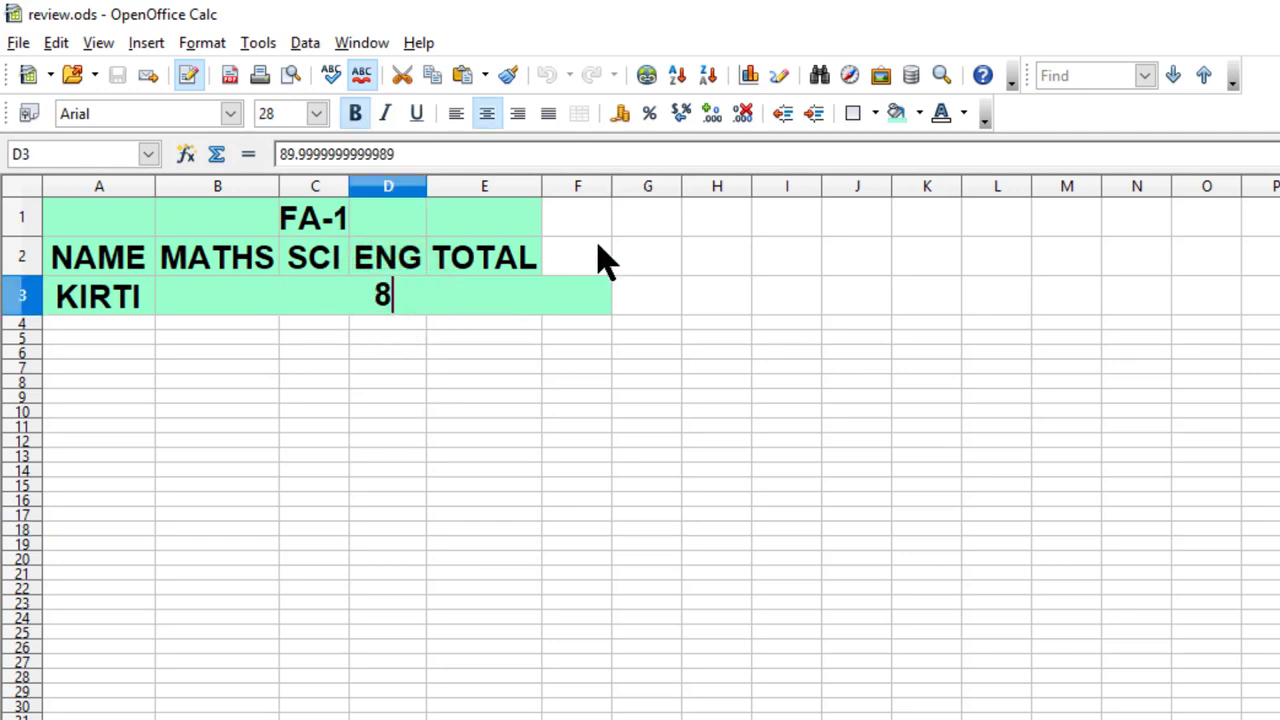
{"action": "left_click", "coordinate": [451, 425]}
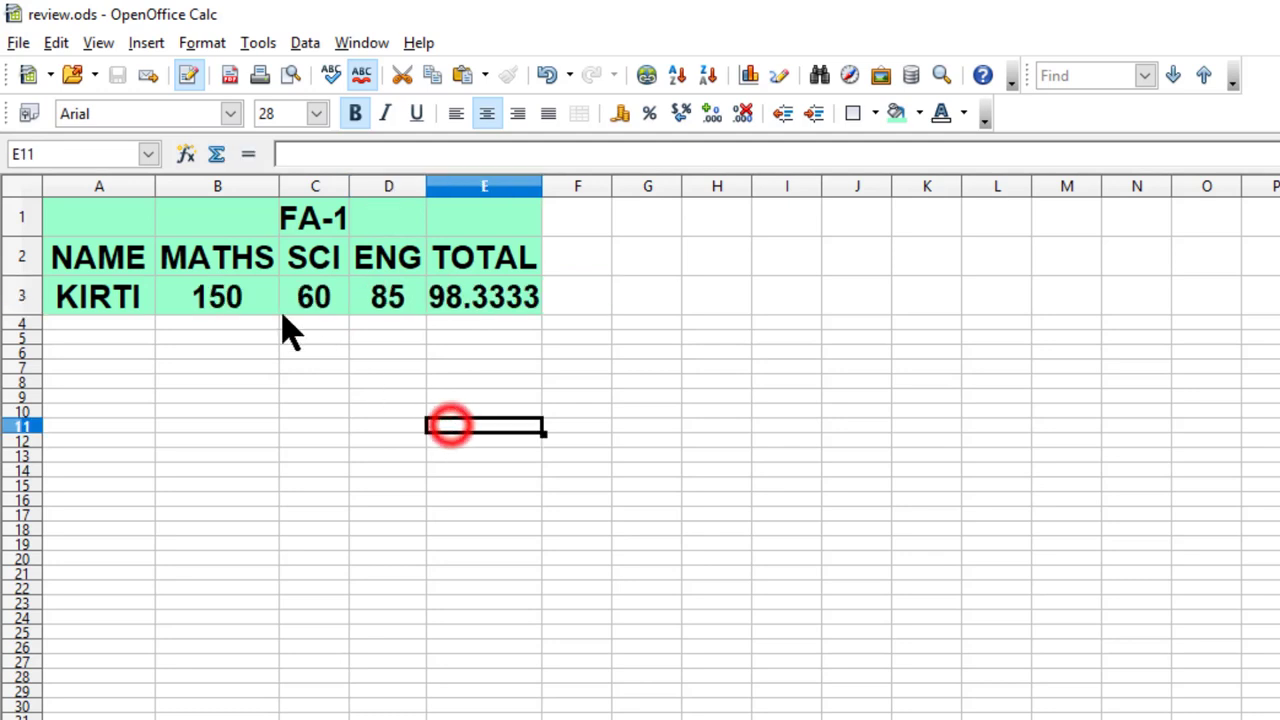
Step: Rename the B2 heading from MATHS to COMPUTER and auto-fit column B
{"action": "left_click", "coordinate": [177, 262]}
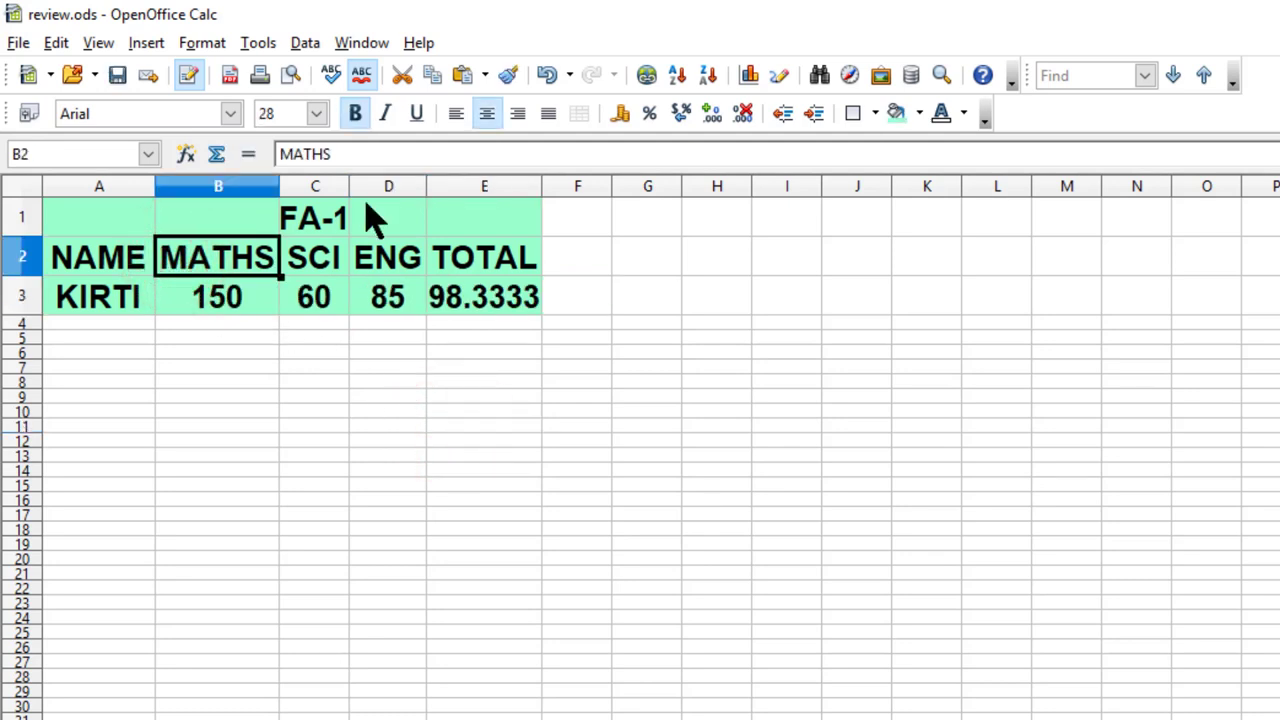
{"action": "left_click", "coordinate": [630, 604]}
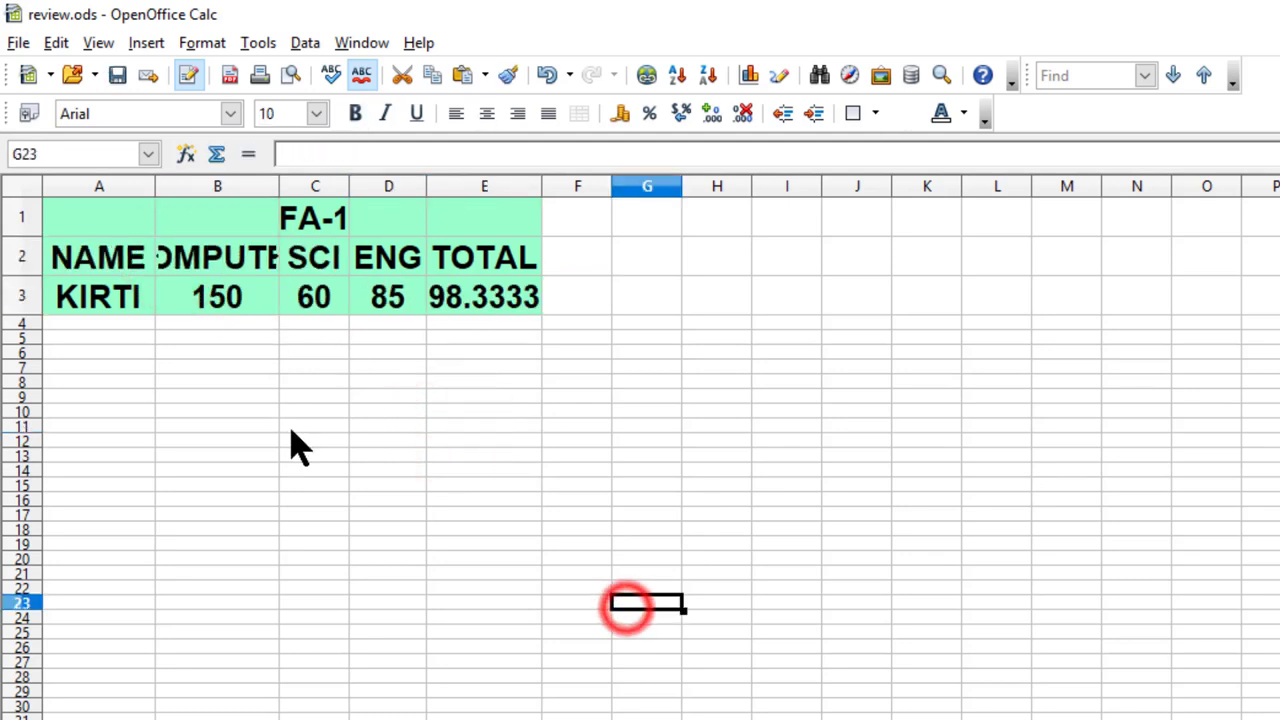
{"action": "double_click", "coordinate": [277, 186]}
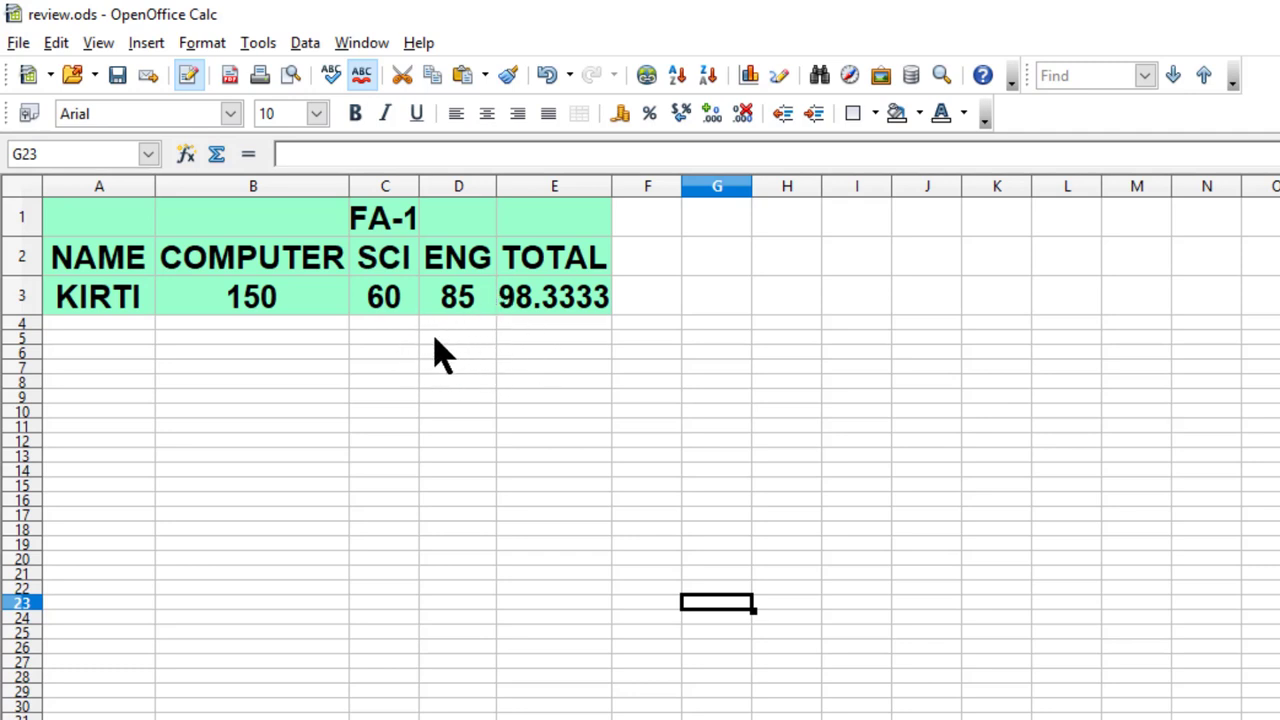
Step: Turn on change recording with Edit > Changes > Record
{"action": "left_click", "coordinate": [56, 43]}
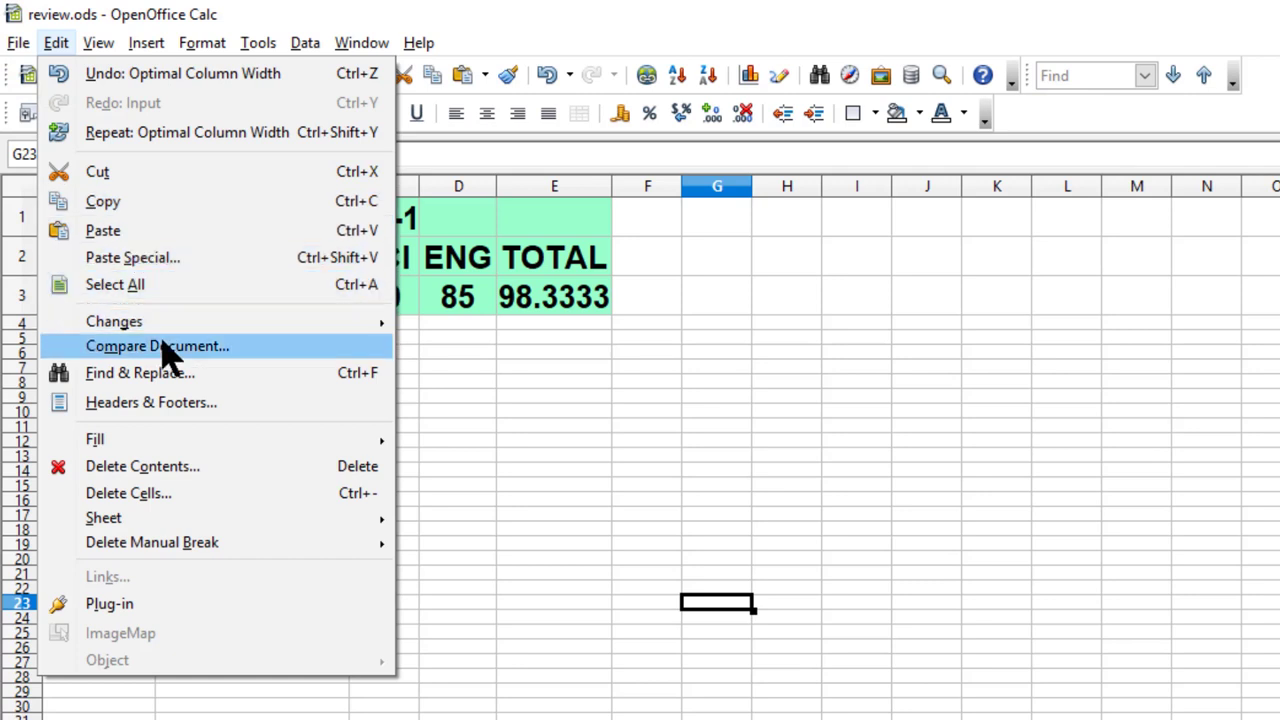
{"action": "mouse_move", "coordinate": [166, 337]}
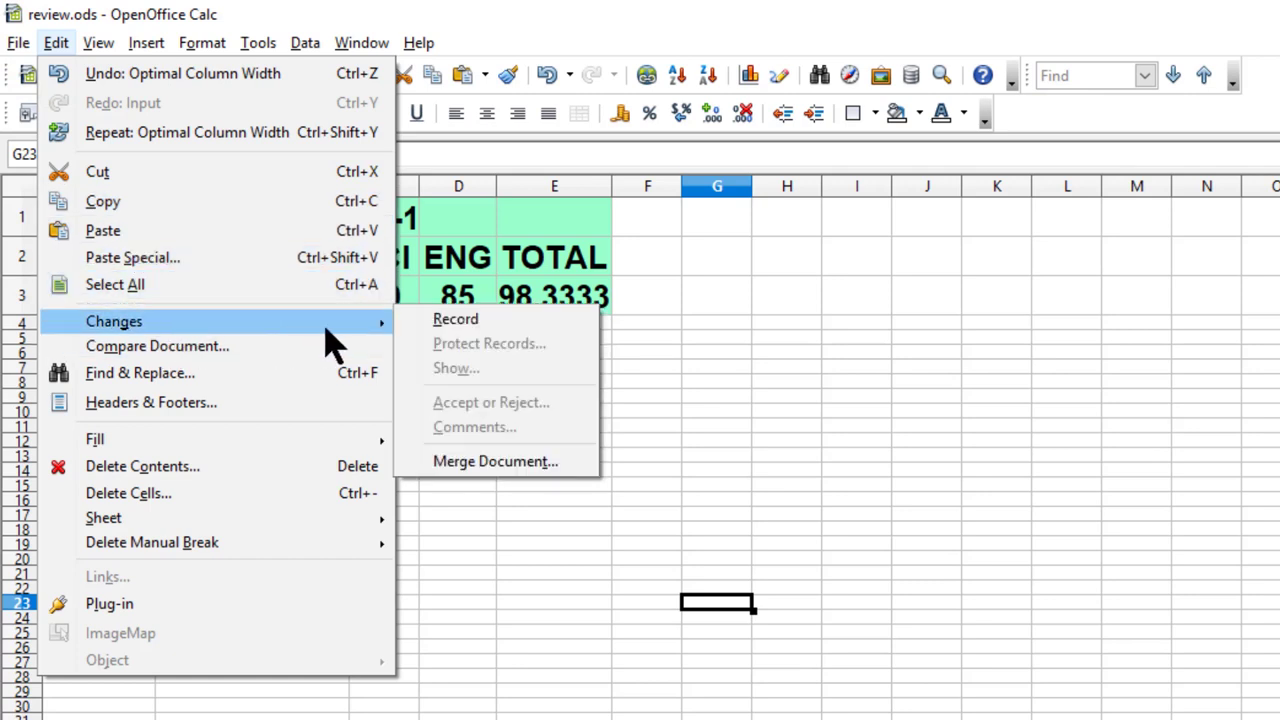
{"action": "left_click", "coordinate": [458, 320]}
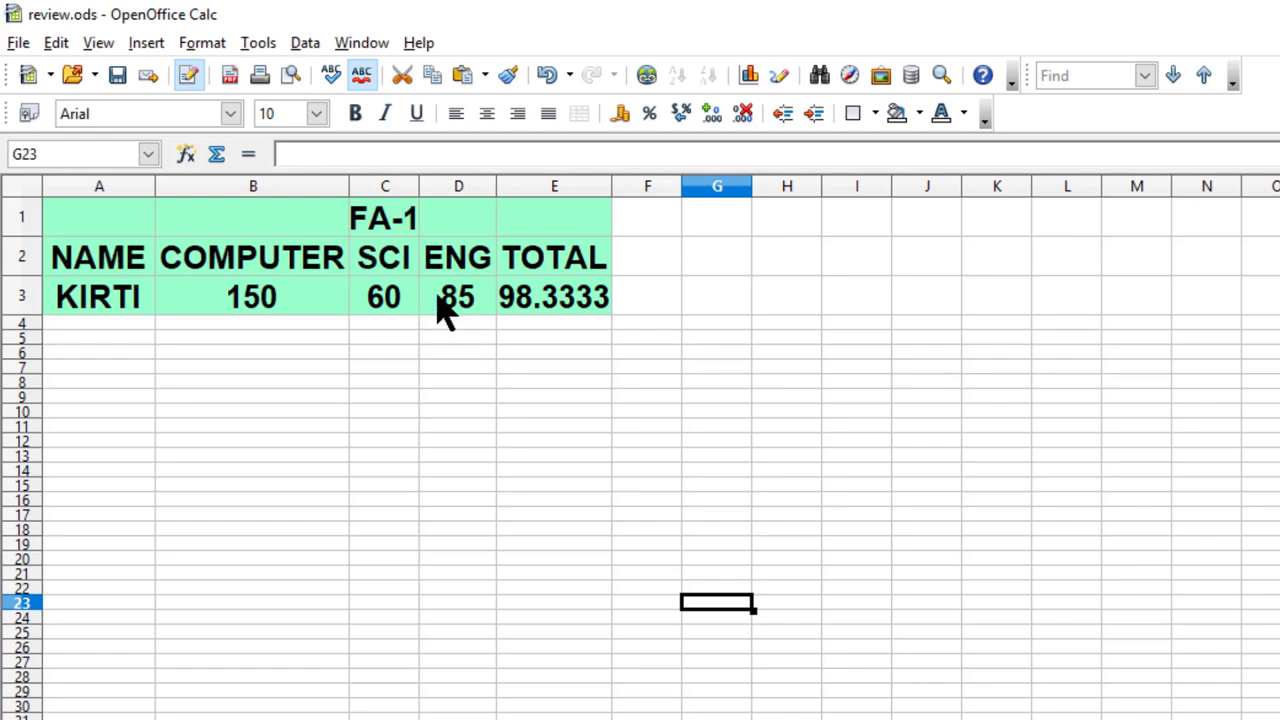
Step: Change KIRTI's COMPUTER mark in B3 from 150 to 95
{"action": "left_click", "coordinate": [288, 302]}
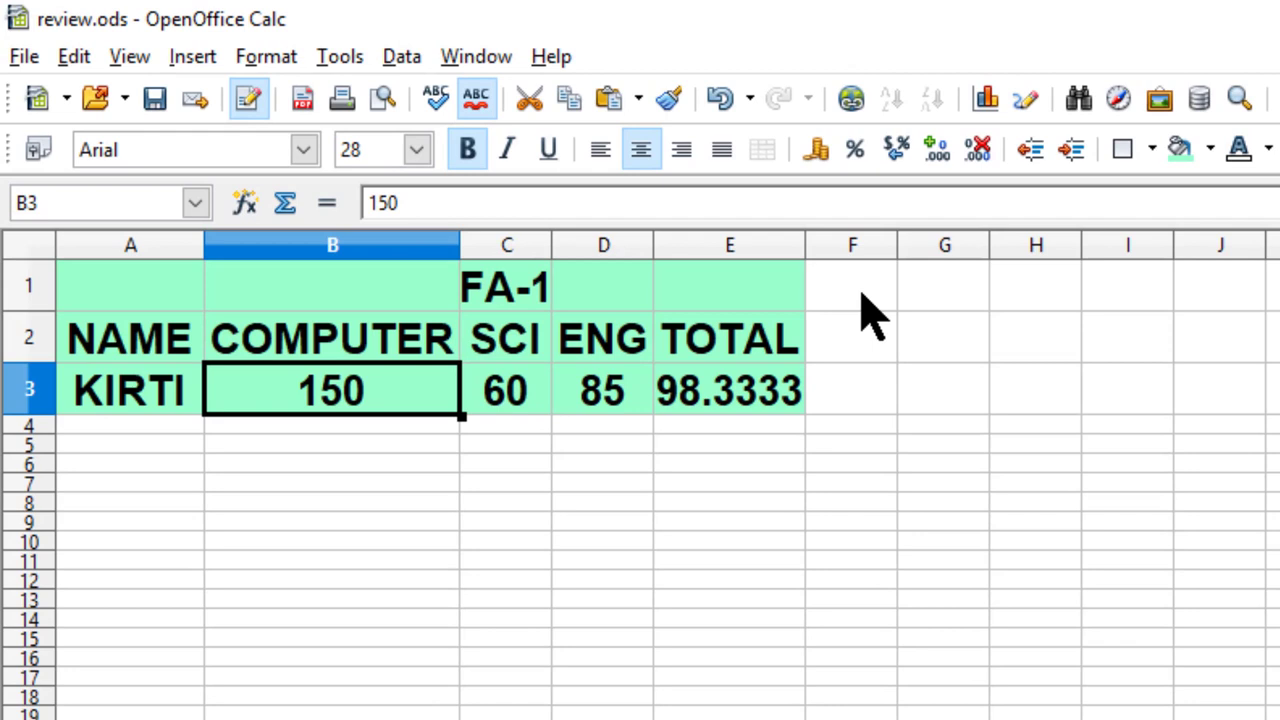
{"action": "type", "text": "95"}
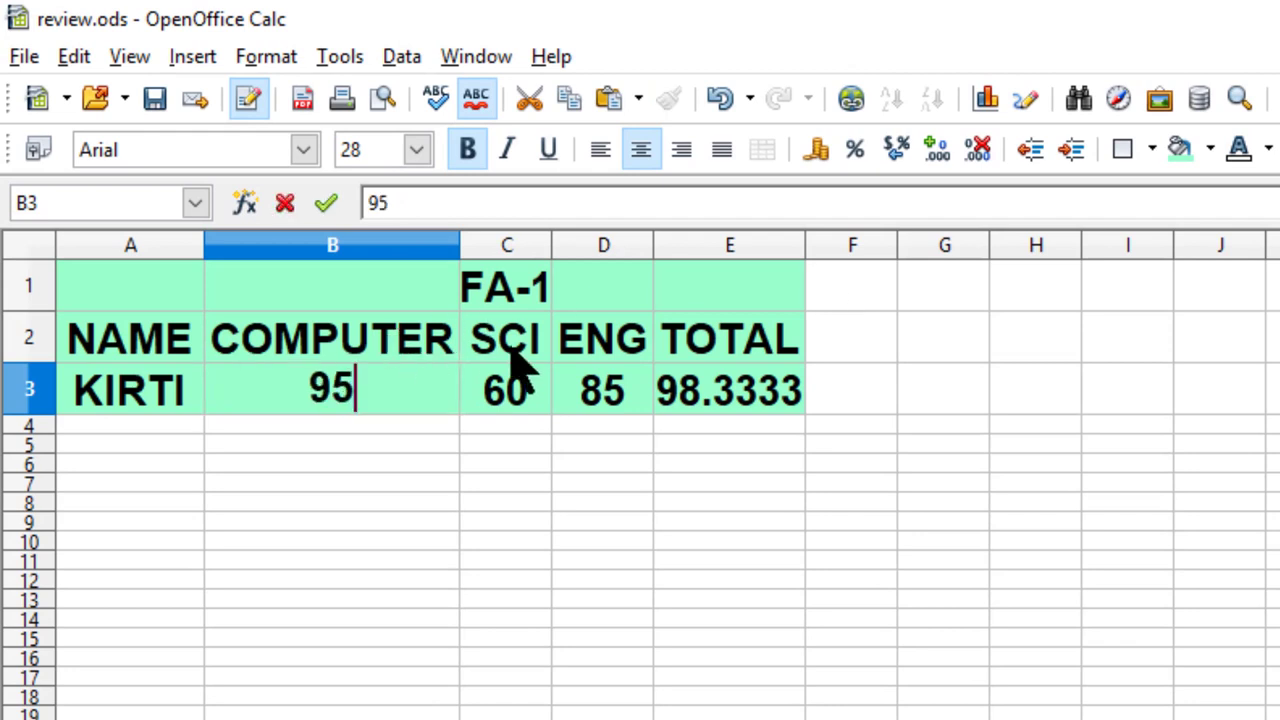
{"action": "left_click", "coordinate": [672, 485]}
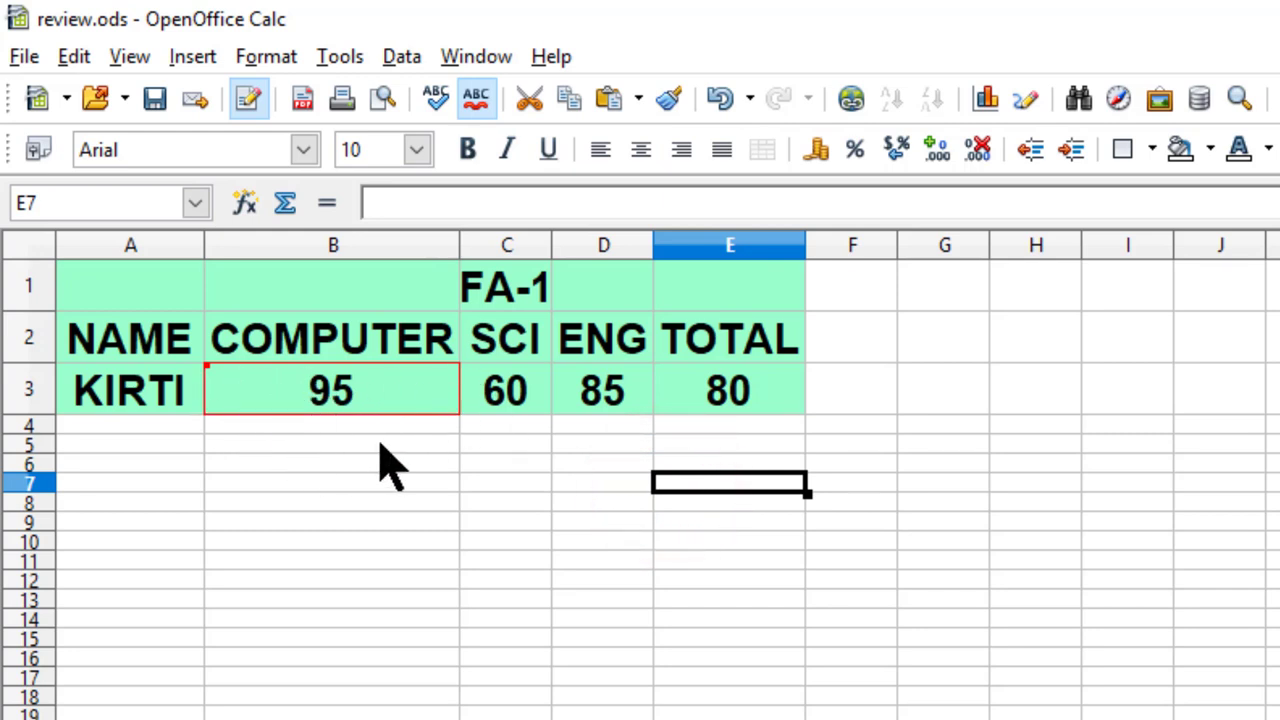
Step: Rename the E2 heading TOTAL to FINAL, then read the change notes on E2 and B3
{"action": "left_click", "coordinate": [712, 350]}
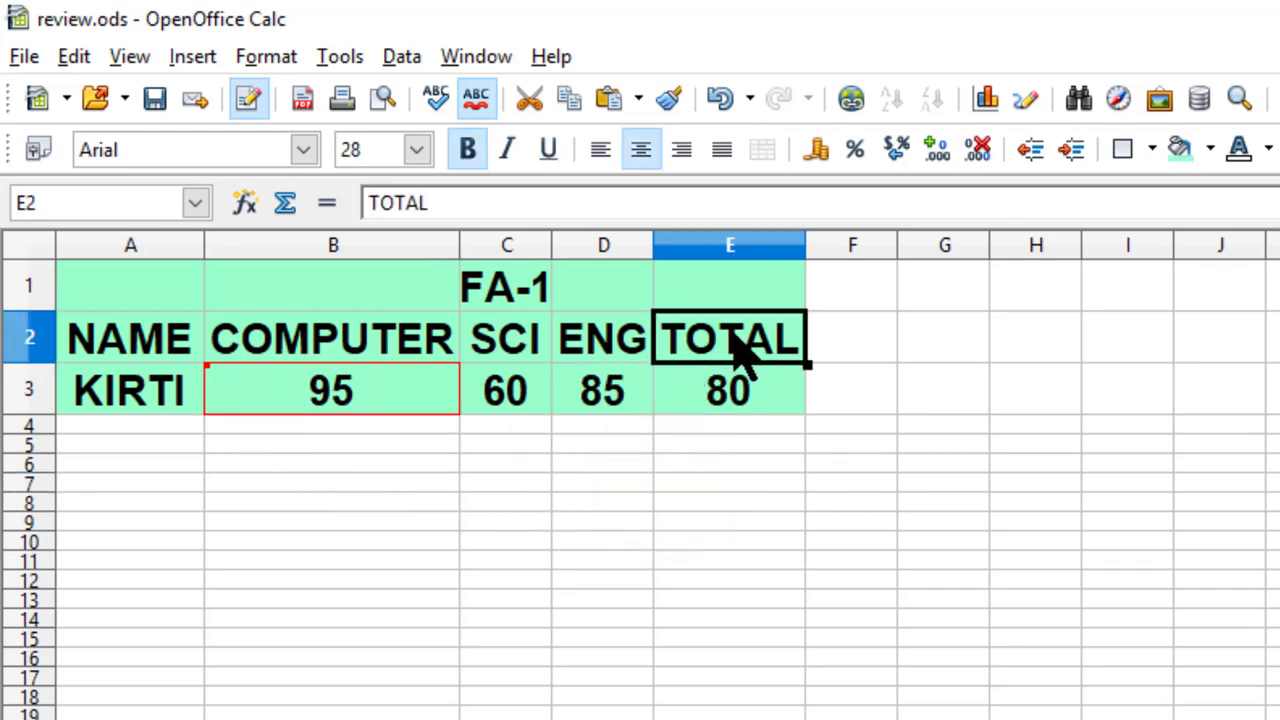
{"action": "type", "text": "FINAL"}
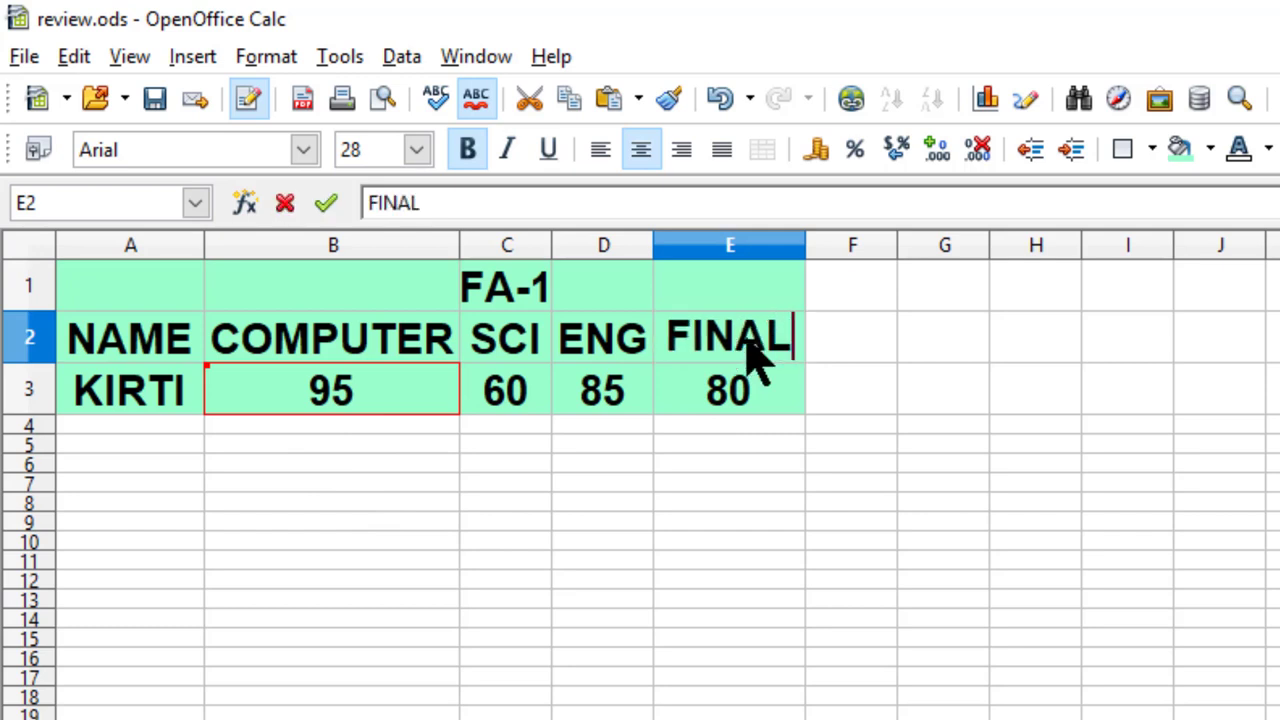
{"action": "left_click", "coordinate": [823, 503]}
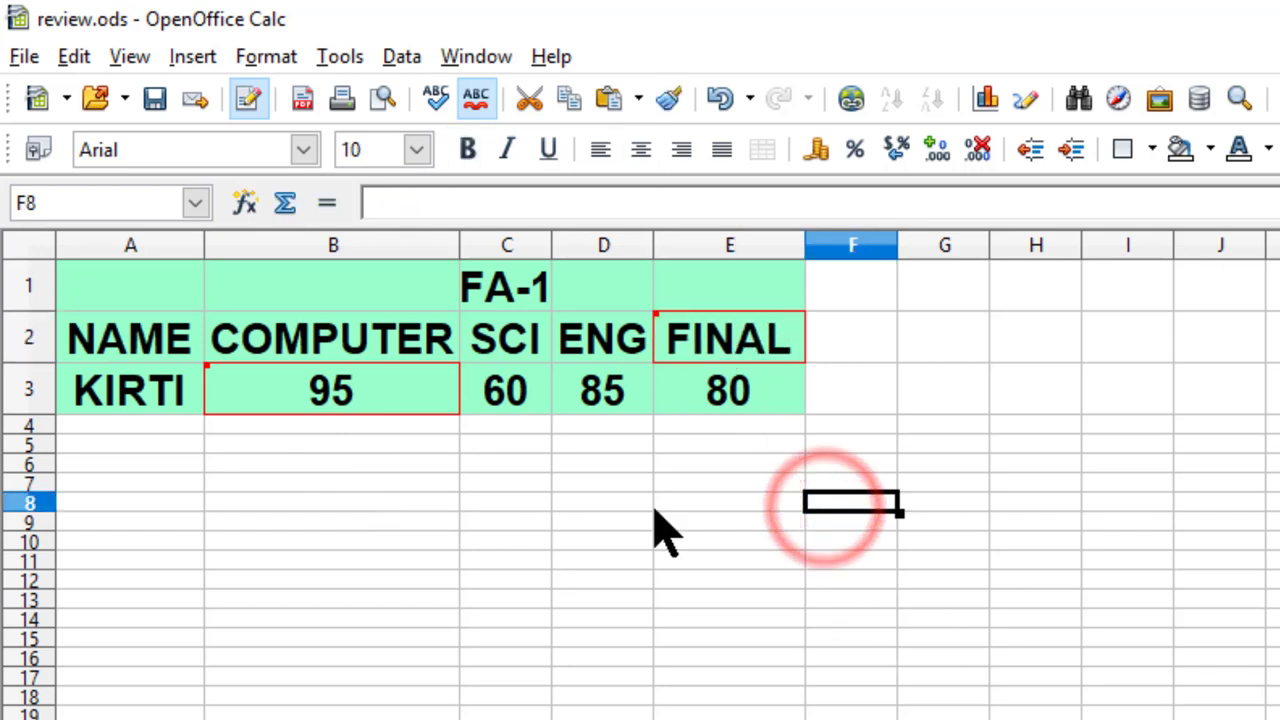
{"action": "mouse_move", "coordinate": [729, 371]}
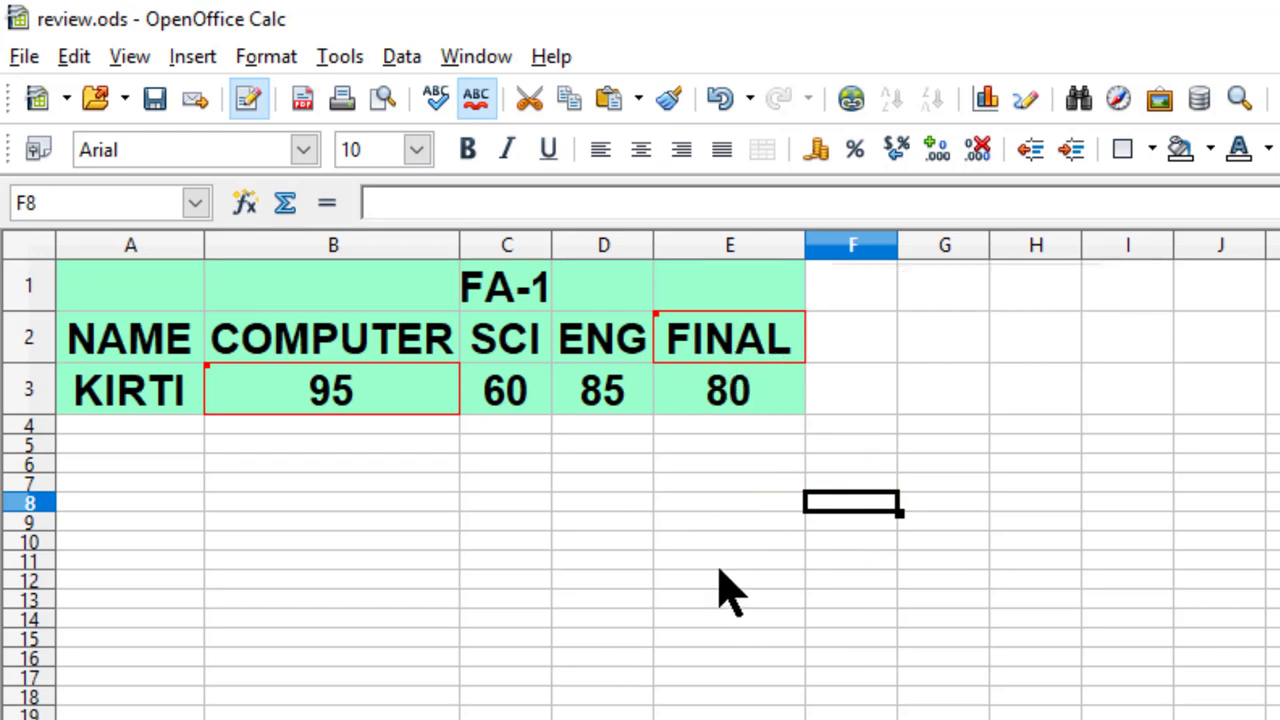
{"action": "mouse_move", "coordinate": [720, 347]}
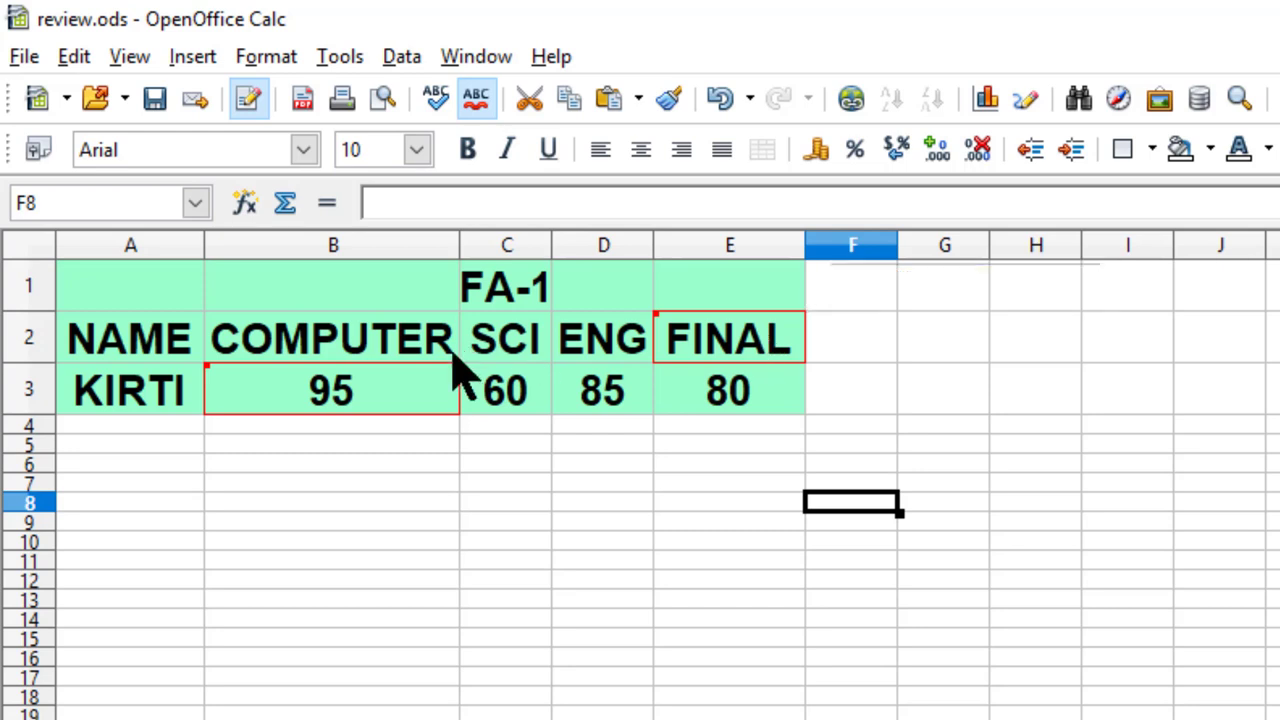
{"action": "mouse_move", "coordinate": [388, 418]}
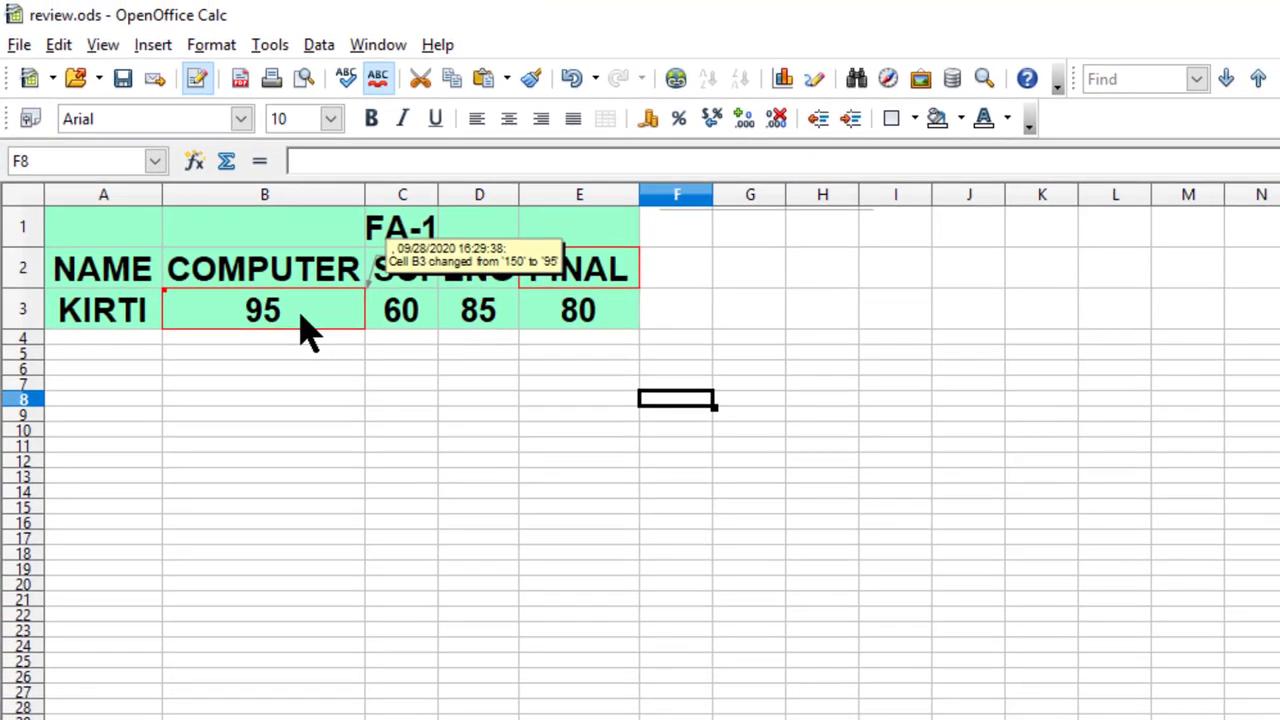
Step: Switch off Edit > Changes > Record and confirm discarding the change history
{"action": "left_click", "coordinate": [60, 45]}
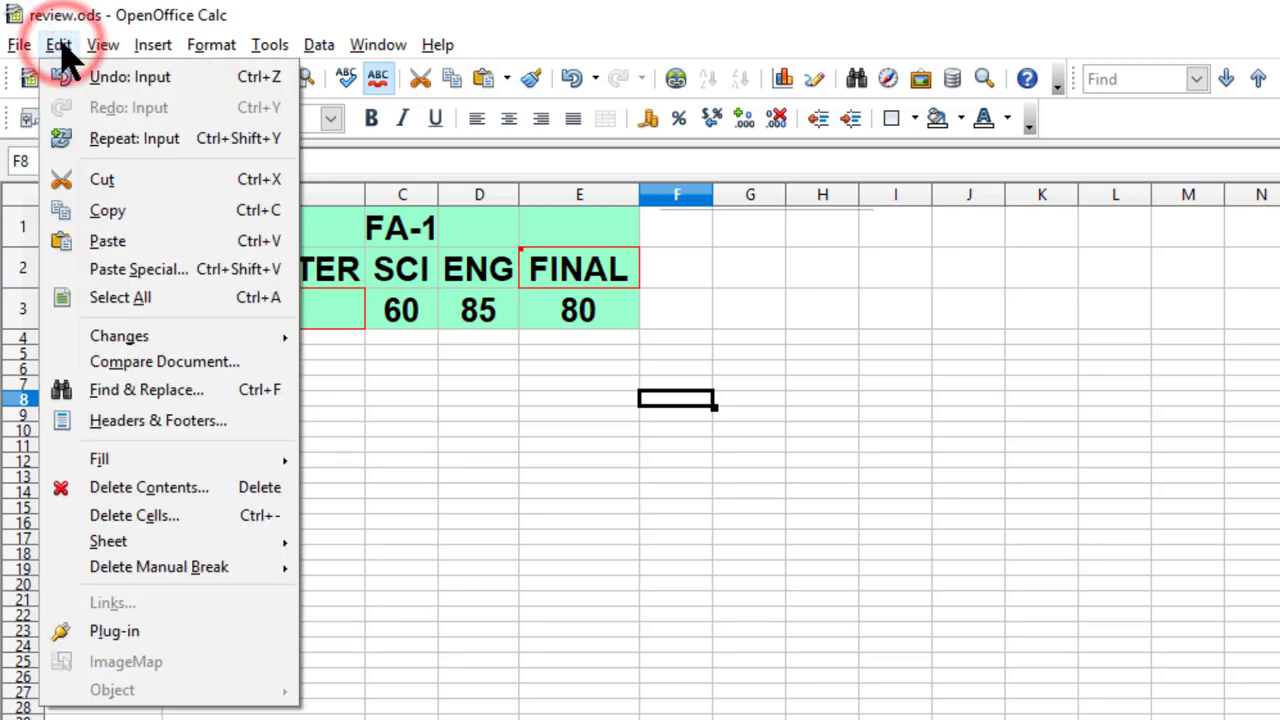
{"action": "mouse_move", "coordinate": [125, 345]}
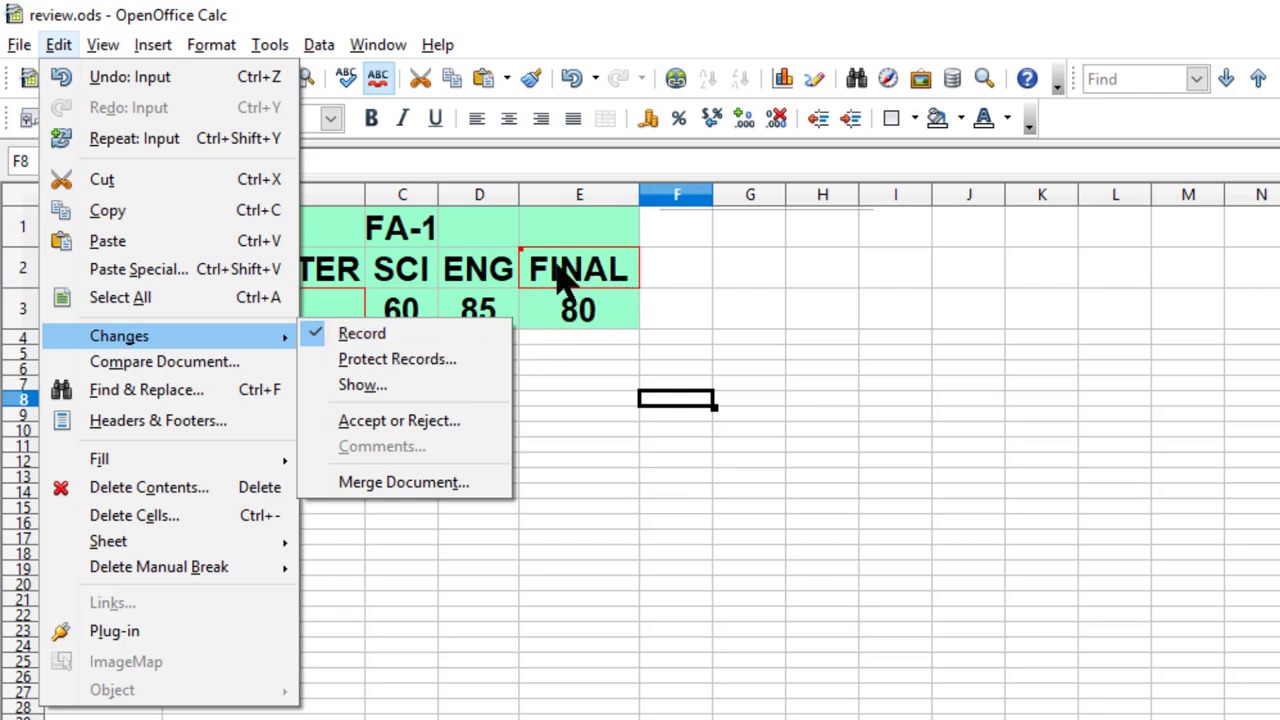
{"action": "left_click", "coordinate": [443, 333]}
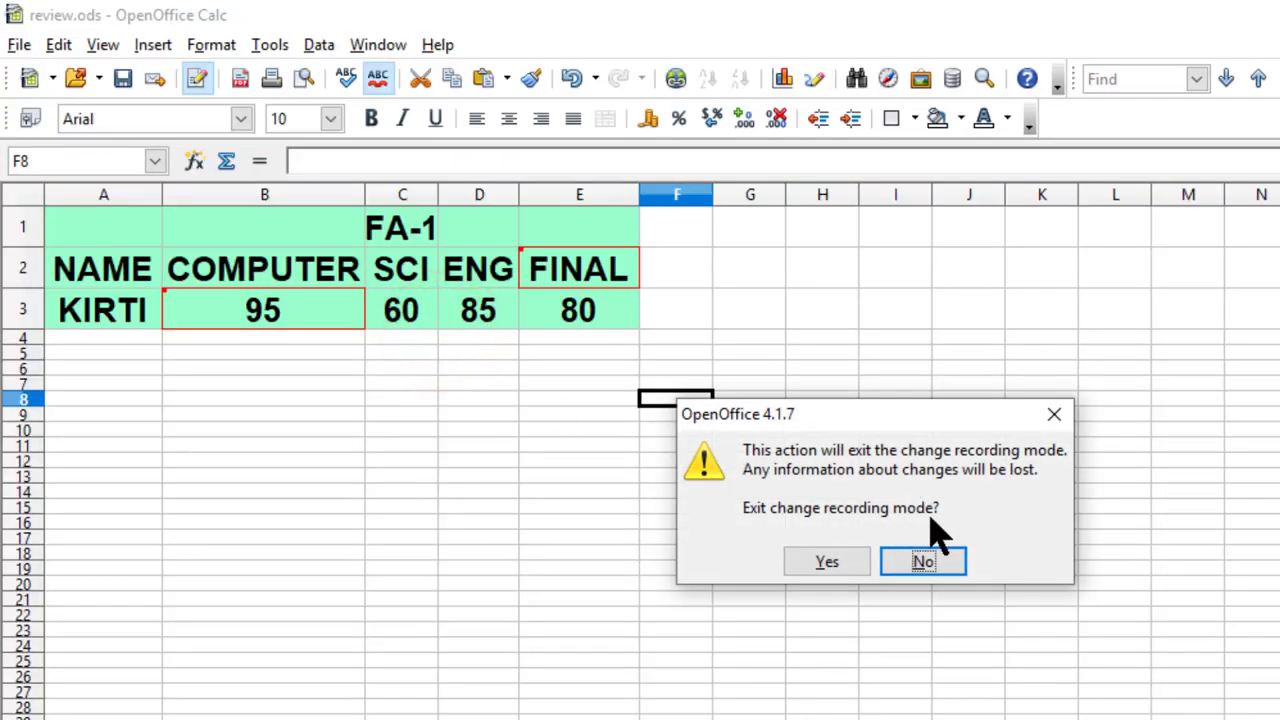
{"action": "left_click", "coordinate": [828, 565]}
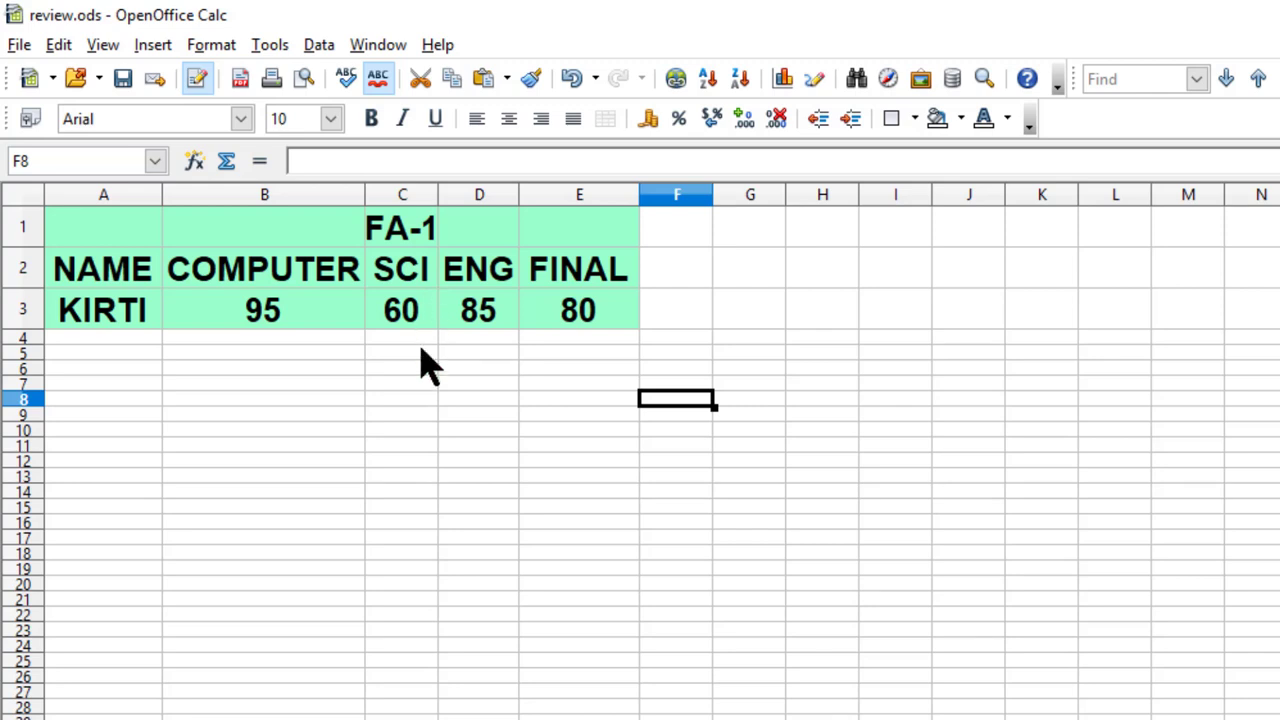
Step: Insert a comment on cell D3 from the Insert menu
{"action": "right_click", "coordinate": [477, 324]}
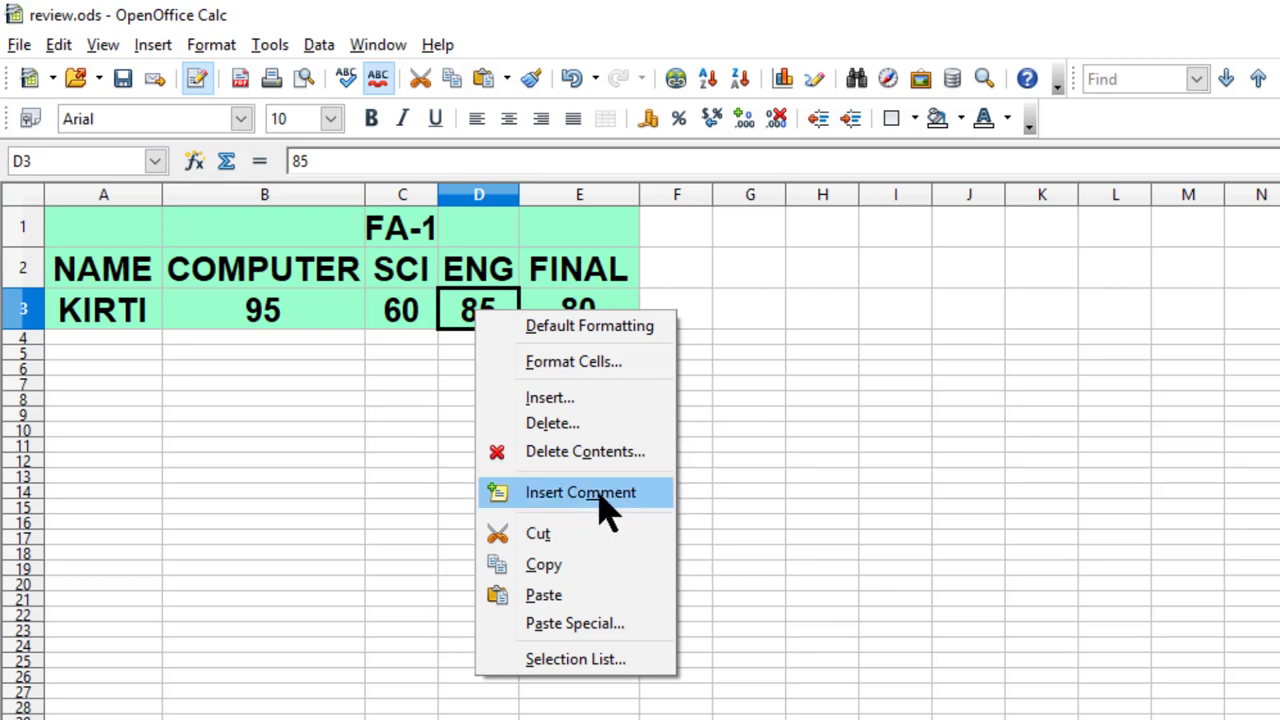
{"action": "left_click", "coordinate": [152, 44]}
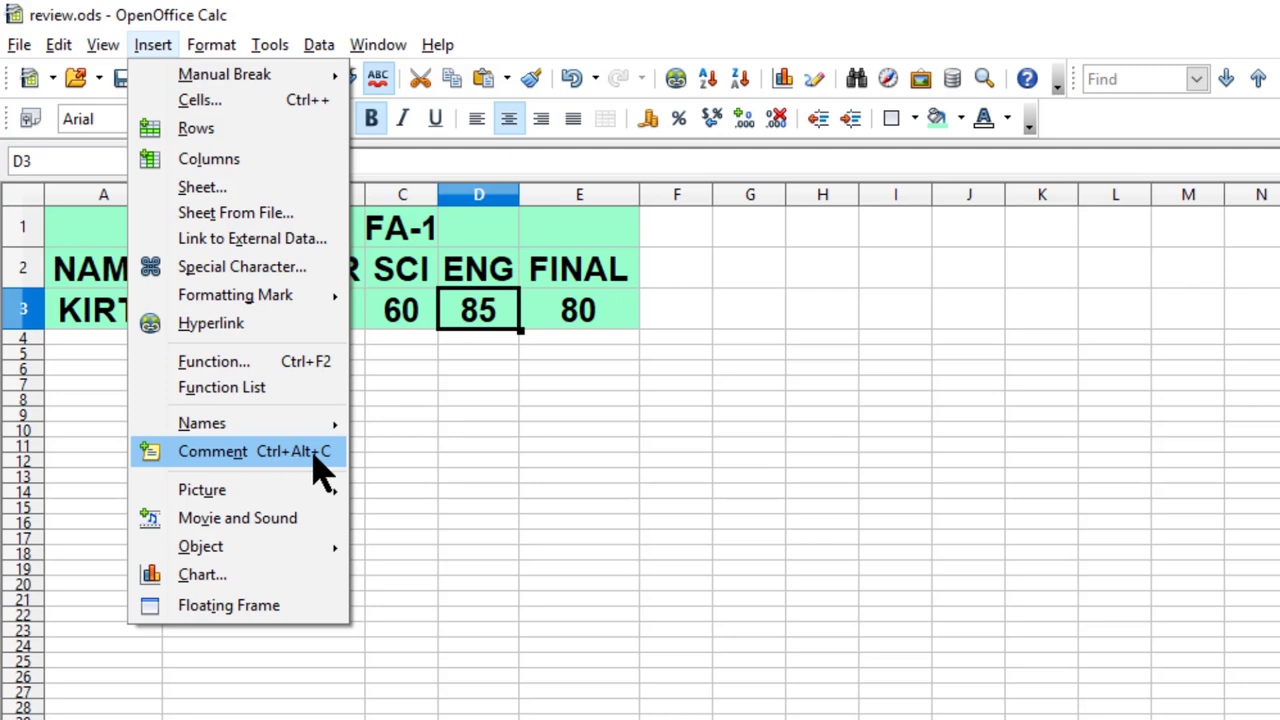
{"action": "left_click", "coordinate": [264, 458]}
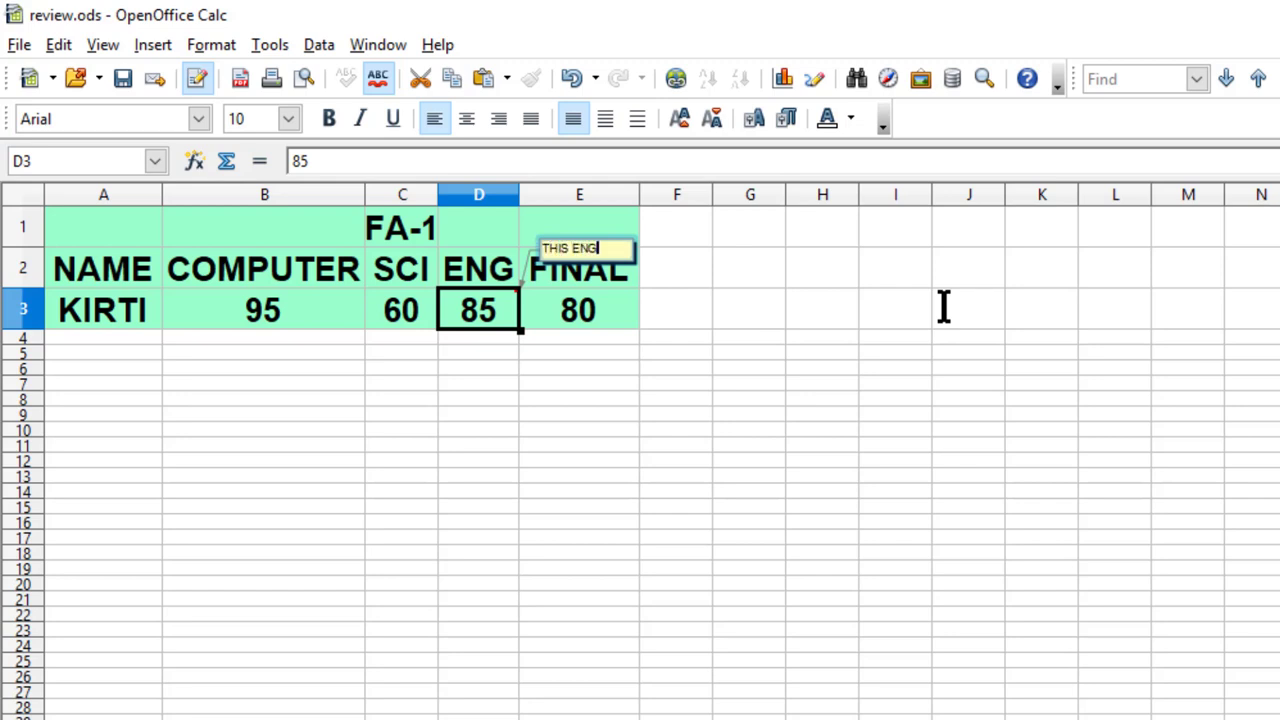
Step: Finish D3's comment with 'MARKS' and make its text bold at size 40
{"action": "type", "text": "MARKS"}
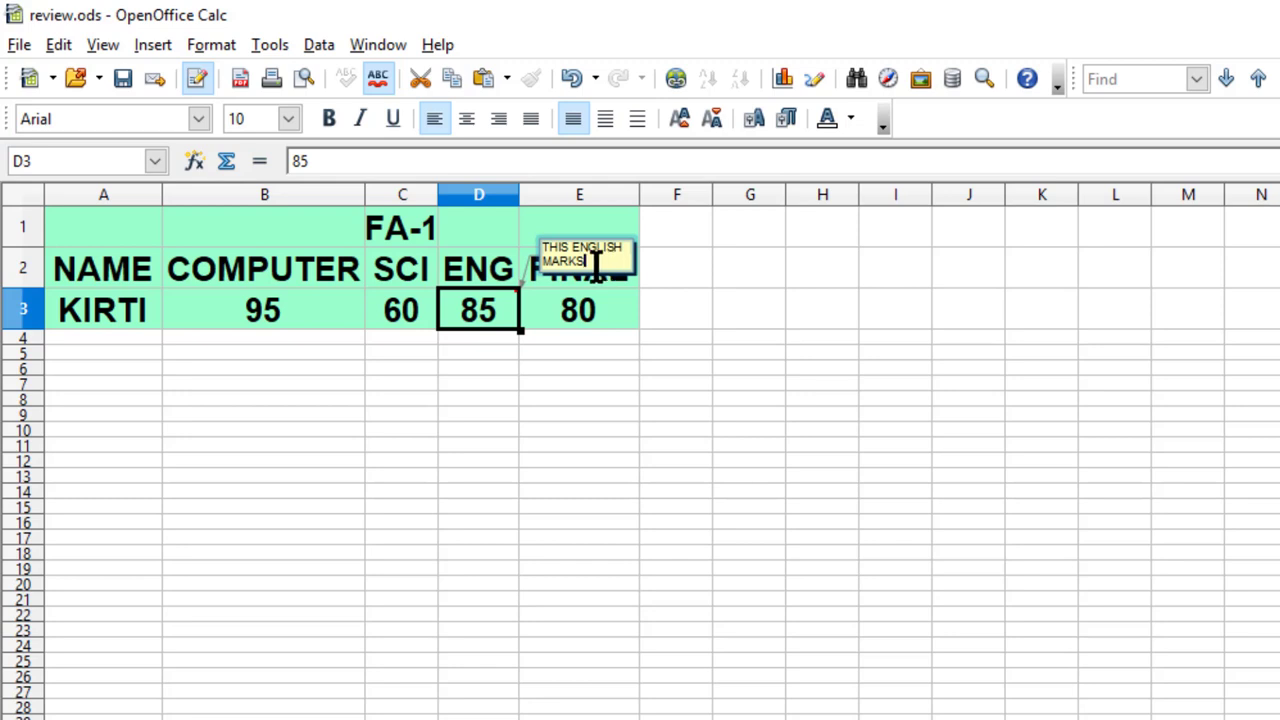
{"action": "left_click_drag", "start_coordinate": [596, 262], "coordinate": [529, 251]}
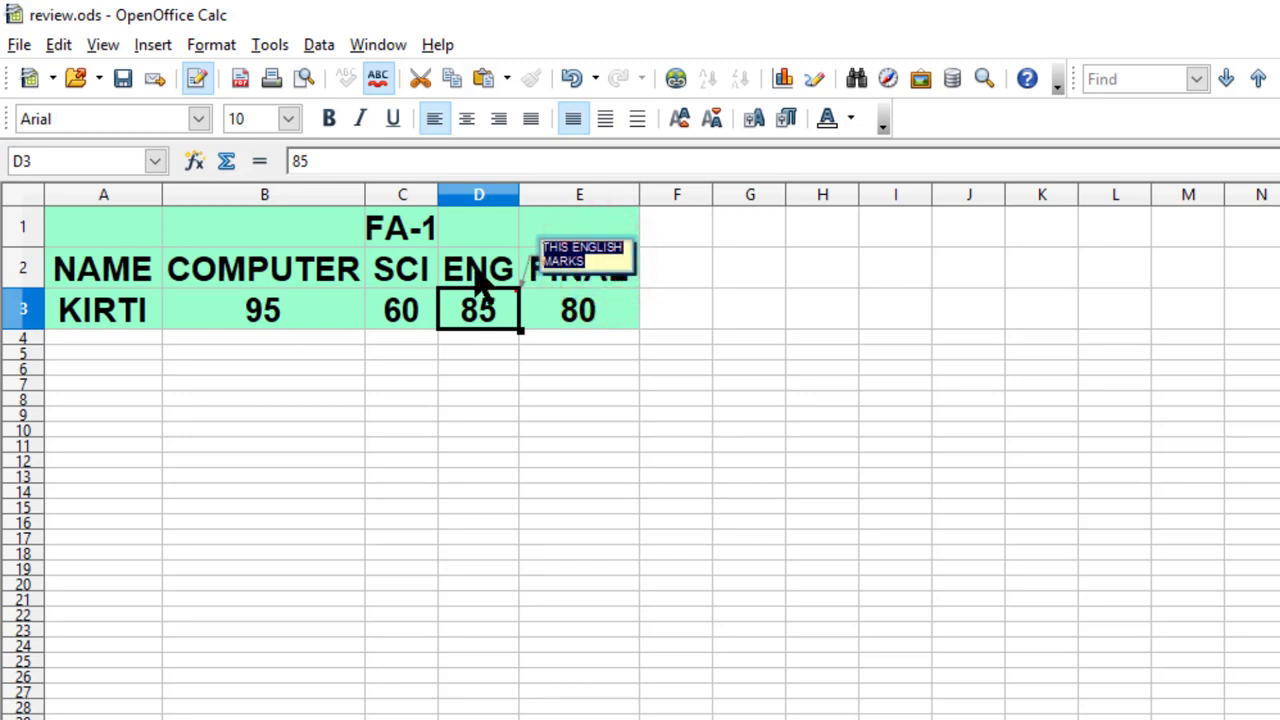
{"action": "left_click", "coordinate": [288, 119]}
{"action": "scroll", "coordinate": [271, 323], "scroll_direction": "down", "scroll_amount": 4}
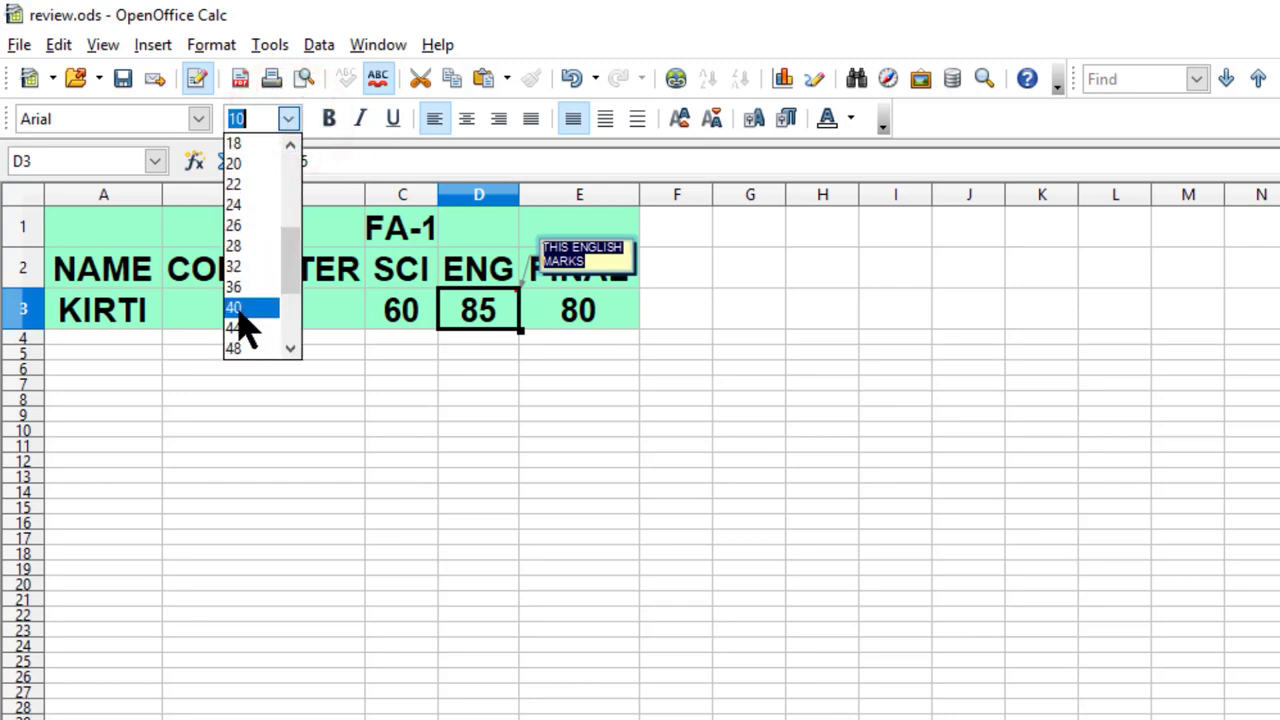
{"action": "left_click", "coordinate": [256, 310]}
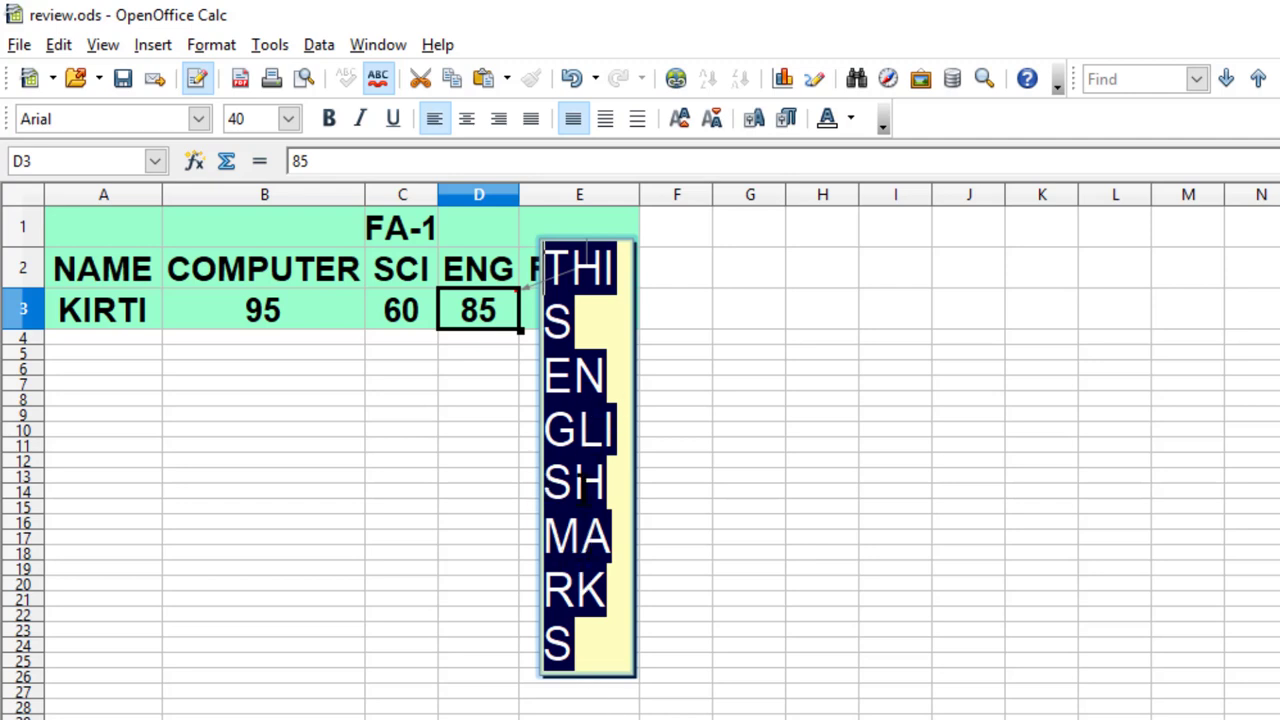
{"action": "left_click", "coordinate": [330, 119]}
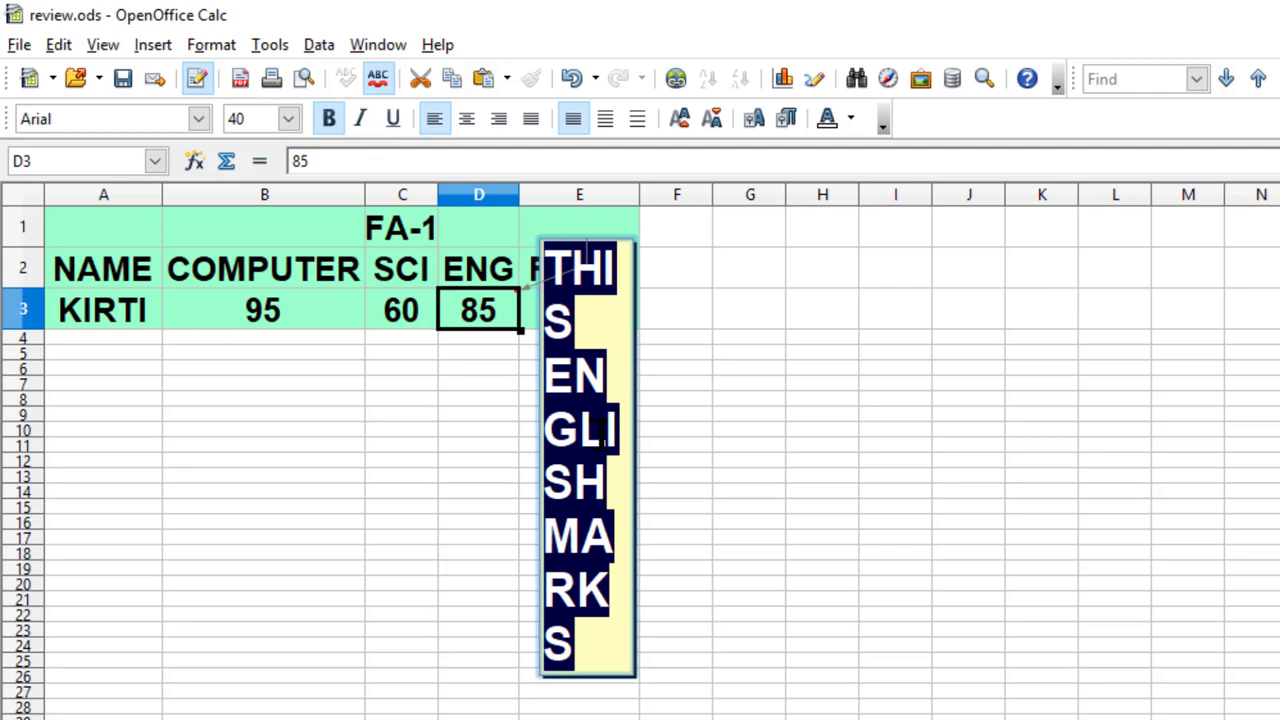
{"action": "left_click", "coordinate": [505, 443]}
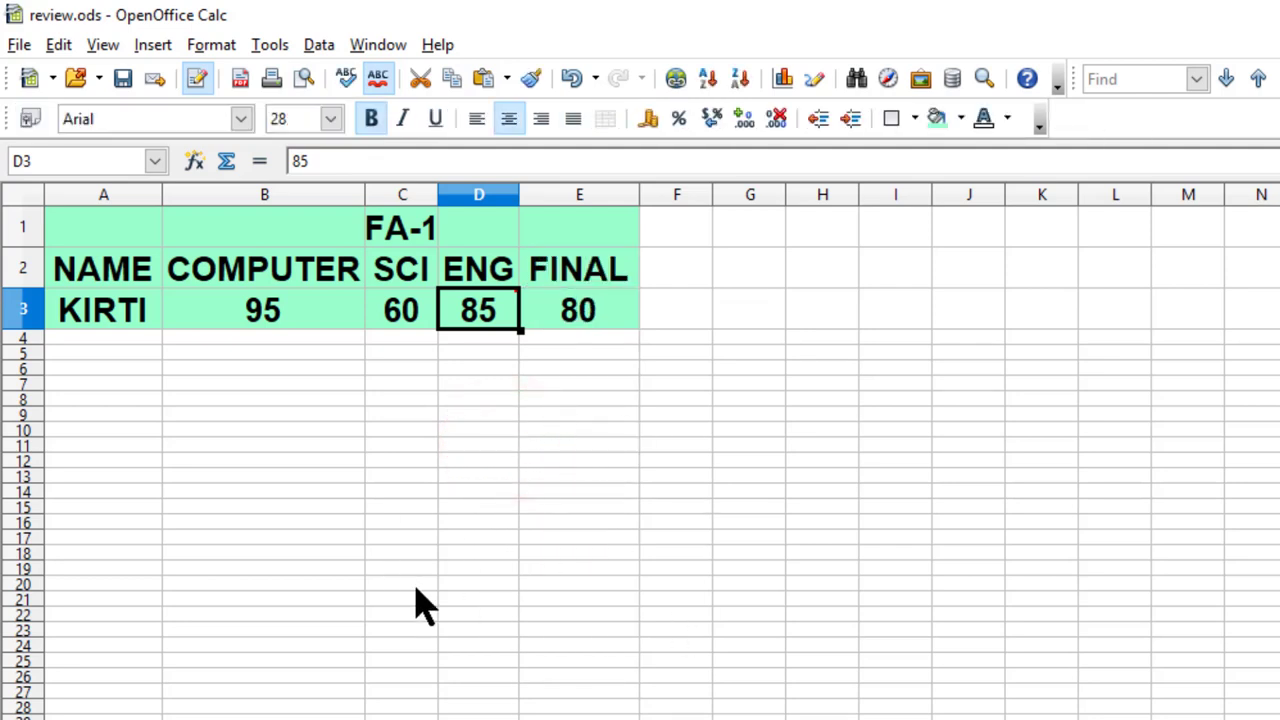
{"action": "left_click", "coordinate": [610, 445]}
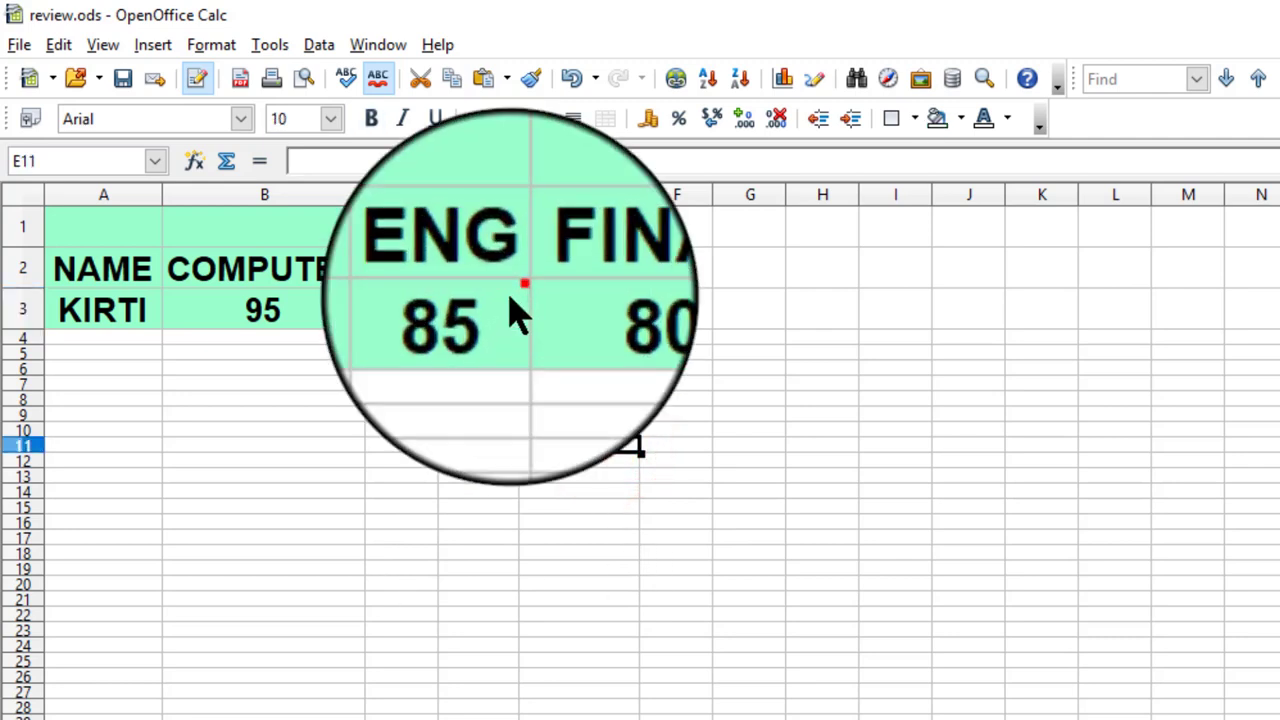
{"action": "mouse_move", "coordinate": [515, 295]}
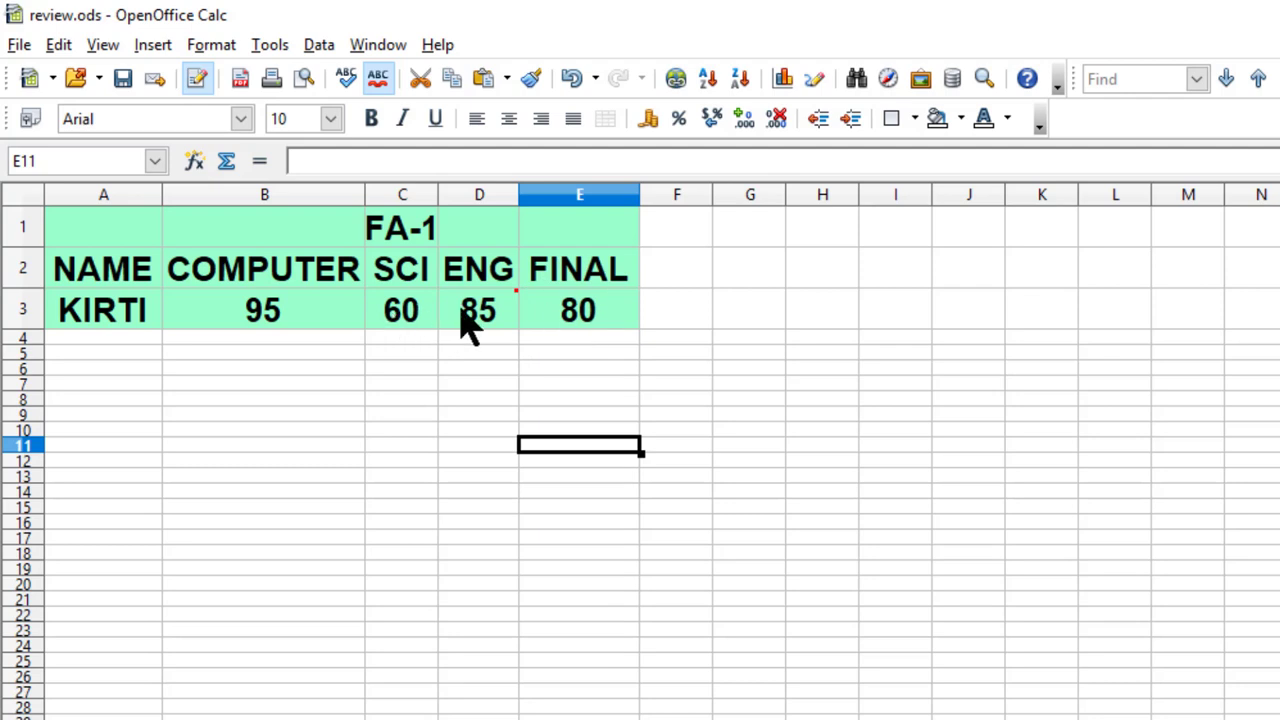
{"action": "mouse_move", "coordinate": [482, 308]}
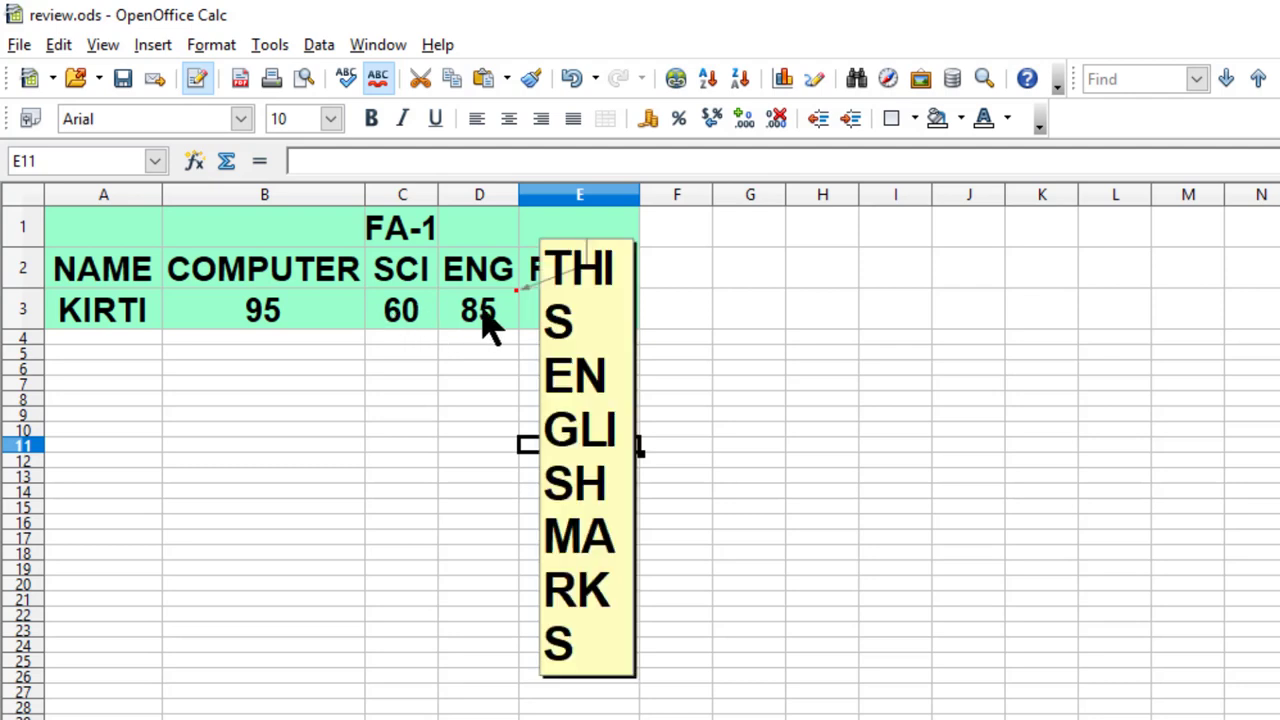
Step: Show D3's comment permanently, widen its box across columns E–I and shorten it
{"action": "right_click", "coordinate": [484, 322]}
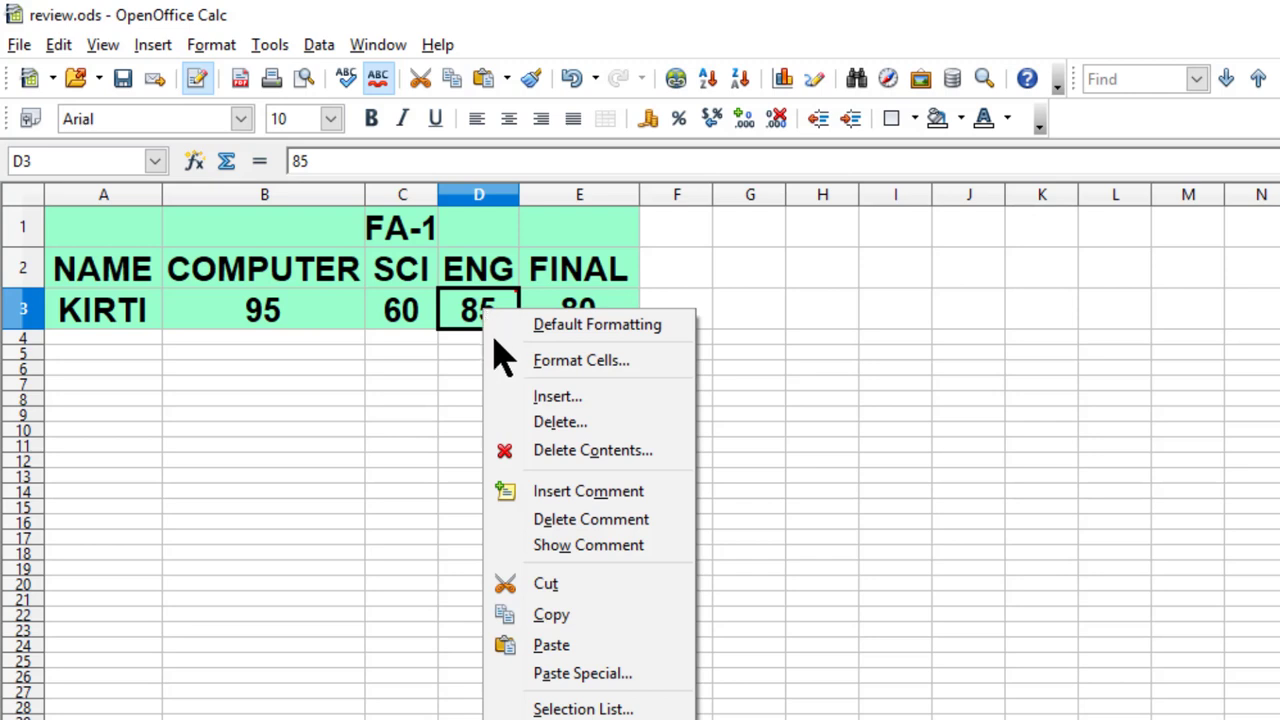
{"action": "left_click", "coordinate": [610, 550]}
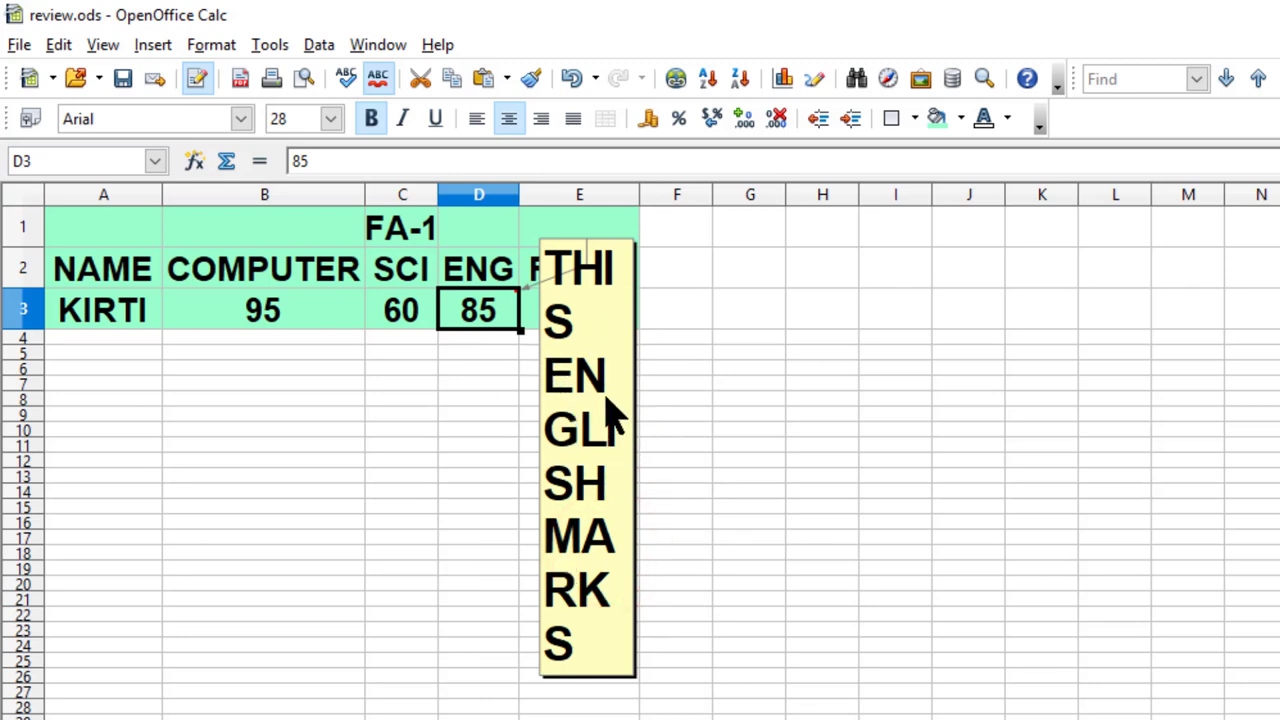
{"action": "left_click", "coordinate": [608, 396]}
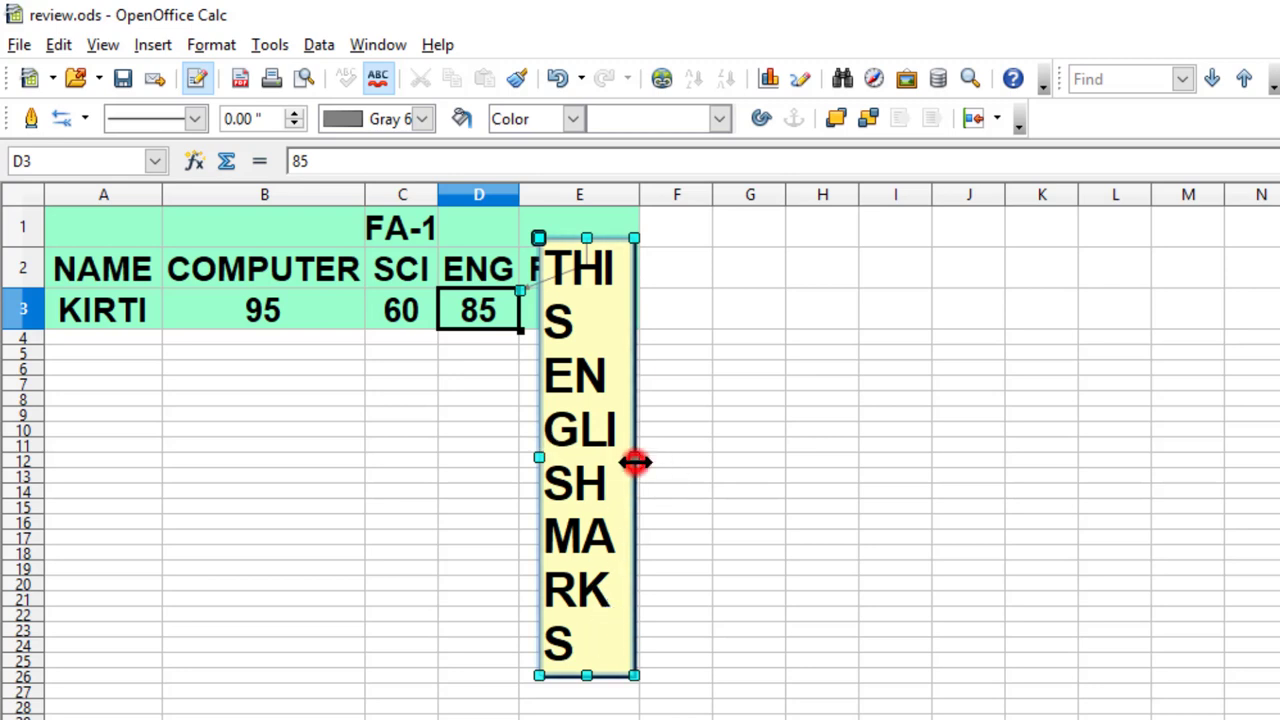
{"action": "left_click_drag", "start_coordinate": [635, 461], "coordinate": [929, 483]}
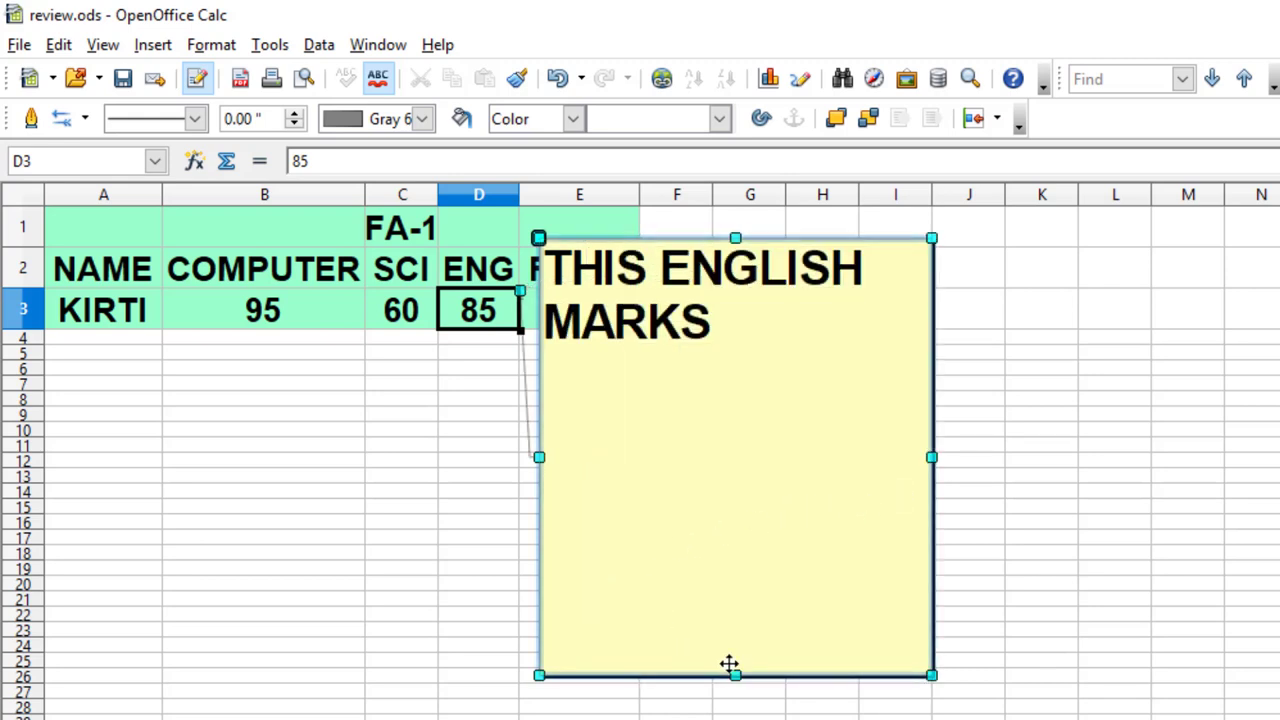
{"action": "left_click_drag", "start_coordinate": [736, 677], "coordinate": [737, 367]}
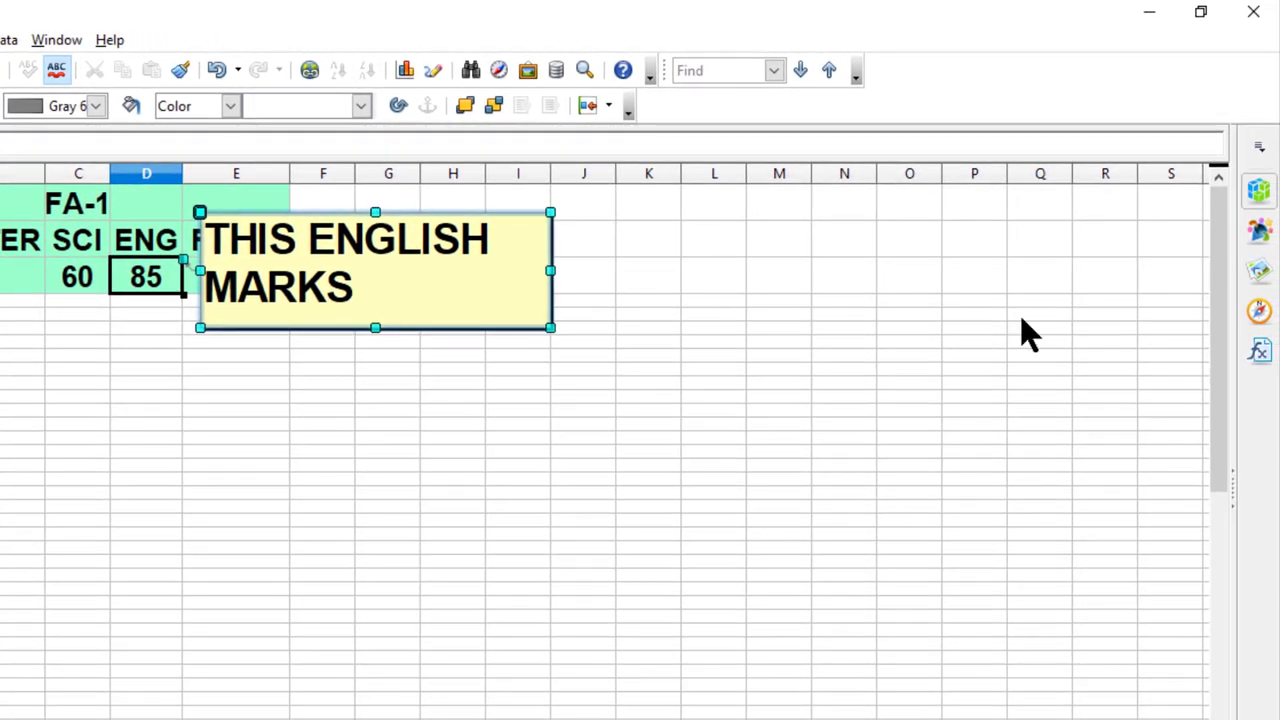
Step: Fill the THIS ENGLISH MARKS comment box with Chart 2 orange-red
{"action": "left_click", "coordinate": [1262, 200]}
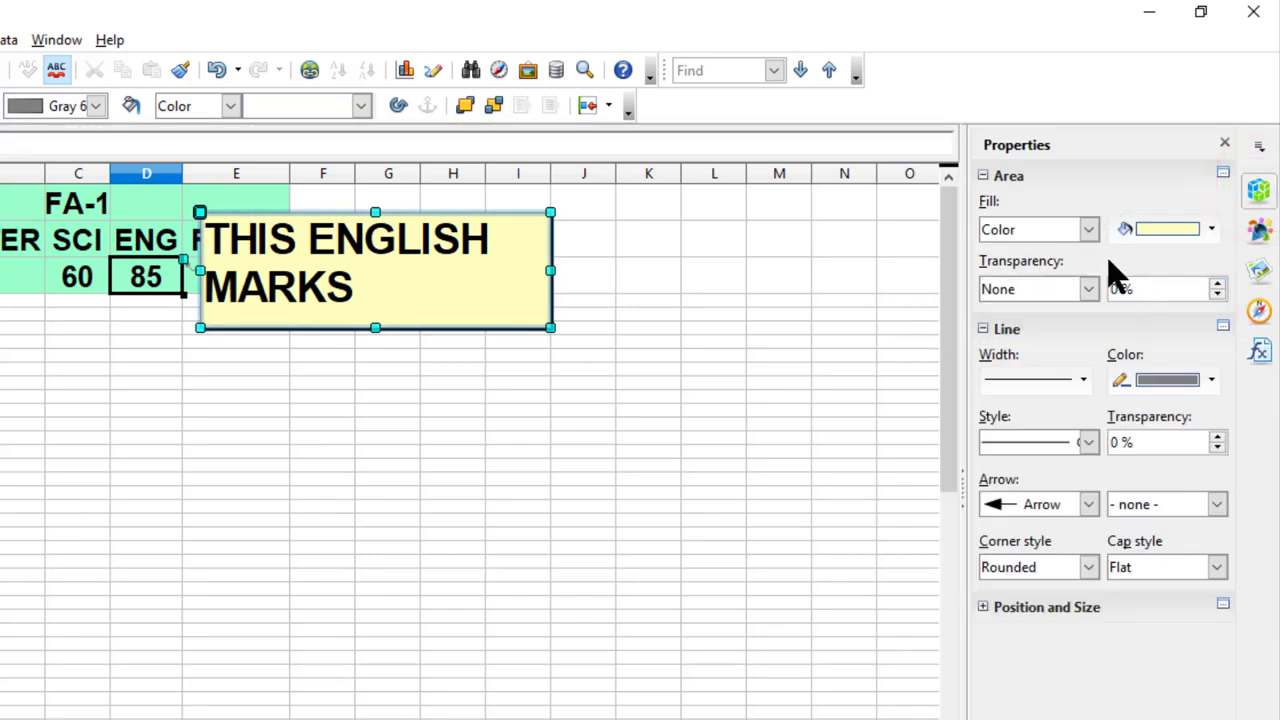
{"action": "left_click", "coordinate": [1212, 231]}
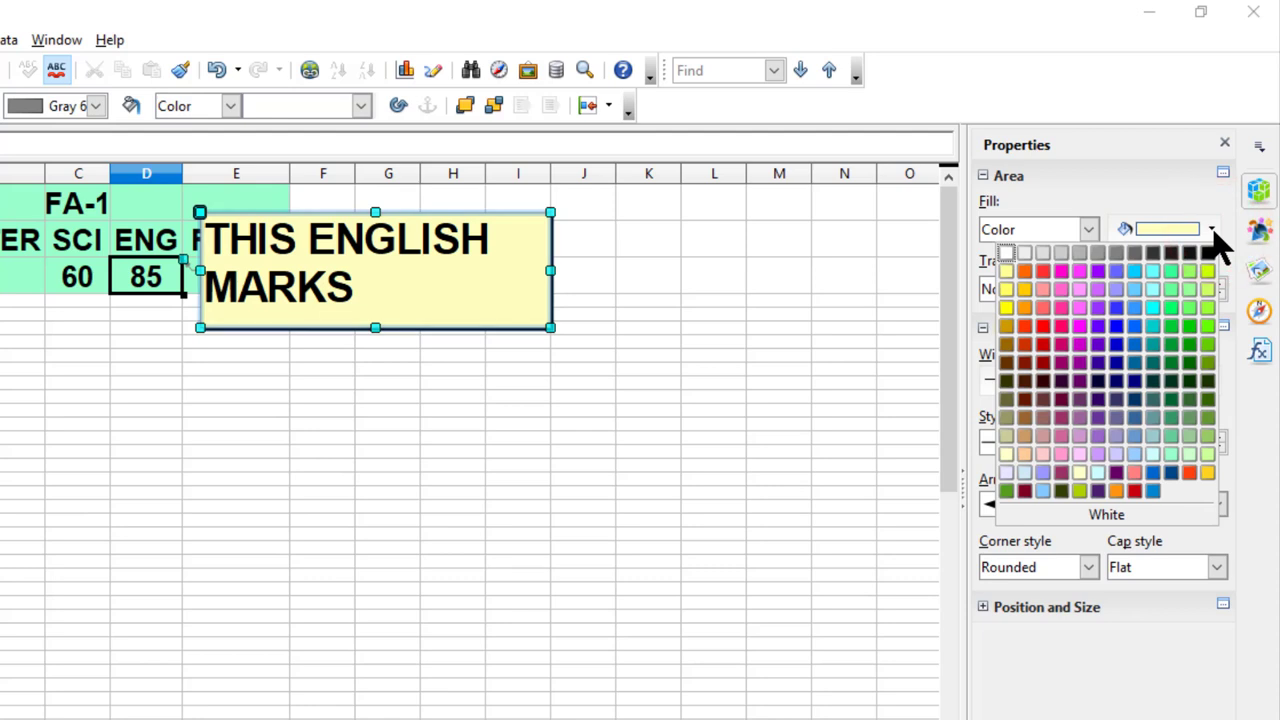
{"action": "left_click", "coordinate": [1188, 472]}
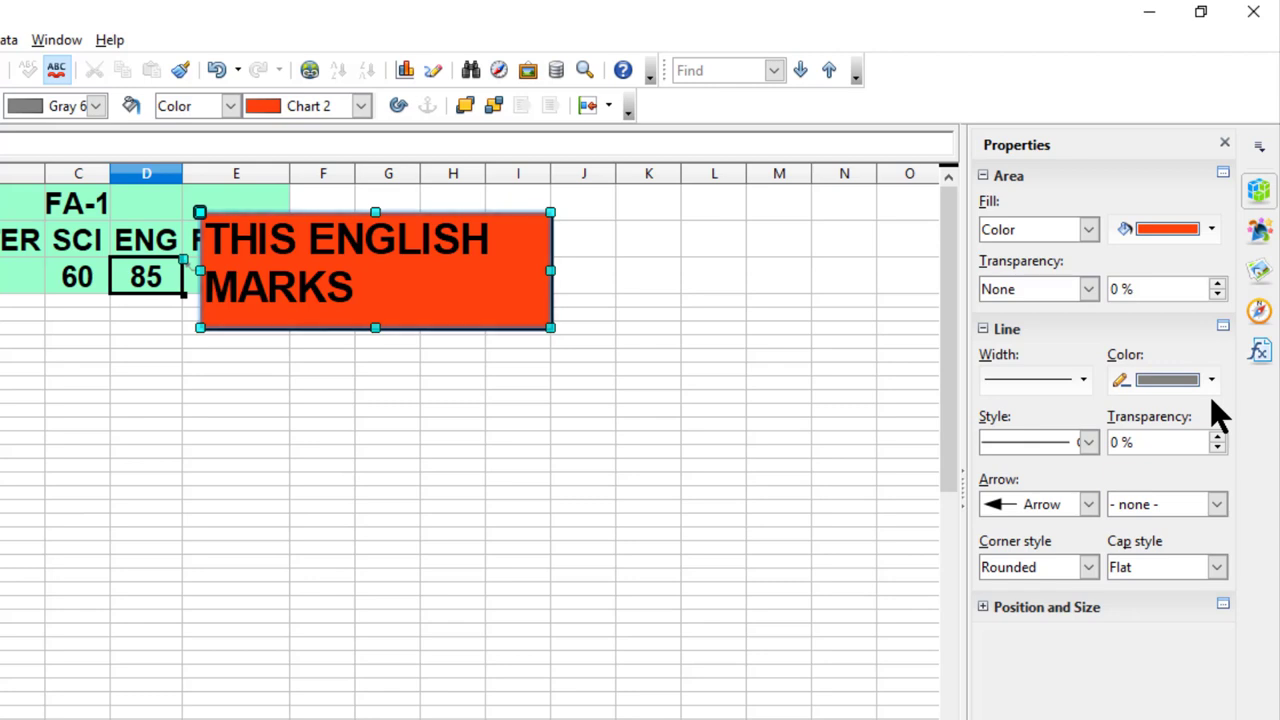
Step: Select all of the comment's text and make it white
{"action": "left_click", "coordinate": [356, 270]}
{"action": "left_click", "coordinate": [359, 287]}
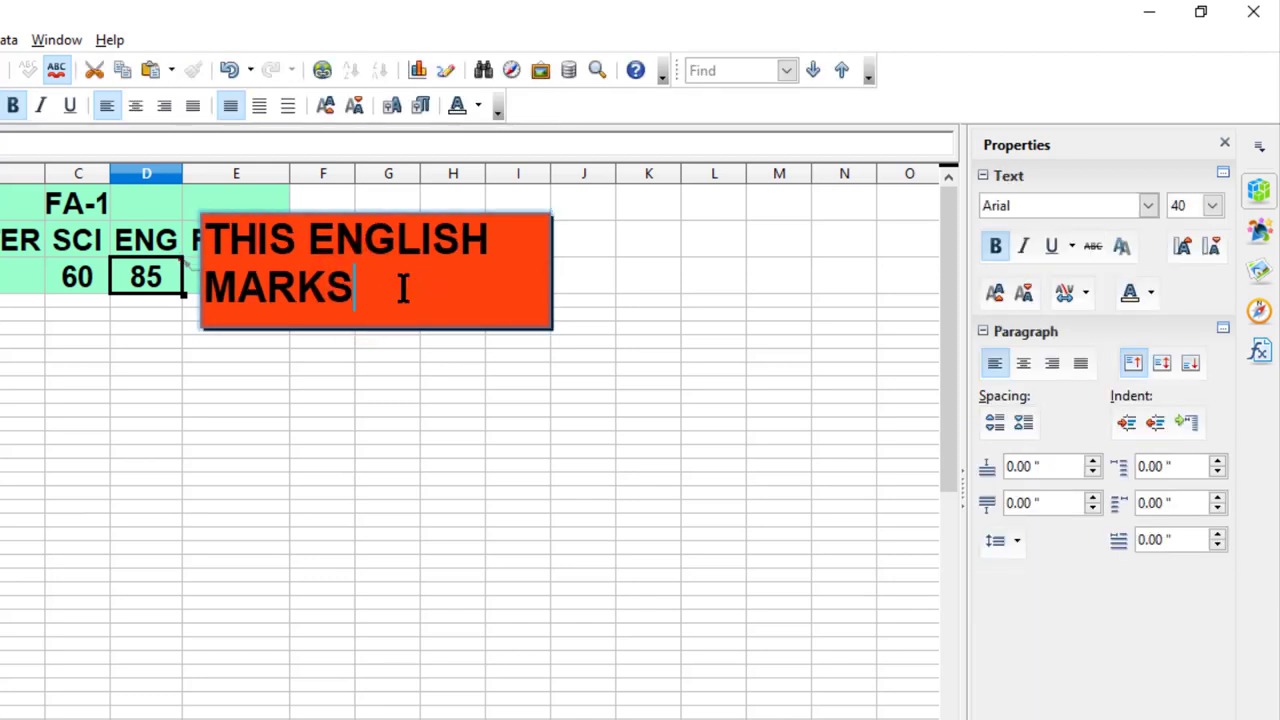
{"action": "left_click_drag", "start_coordinate": [403, 288], "coordinate": [188, 240]}
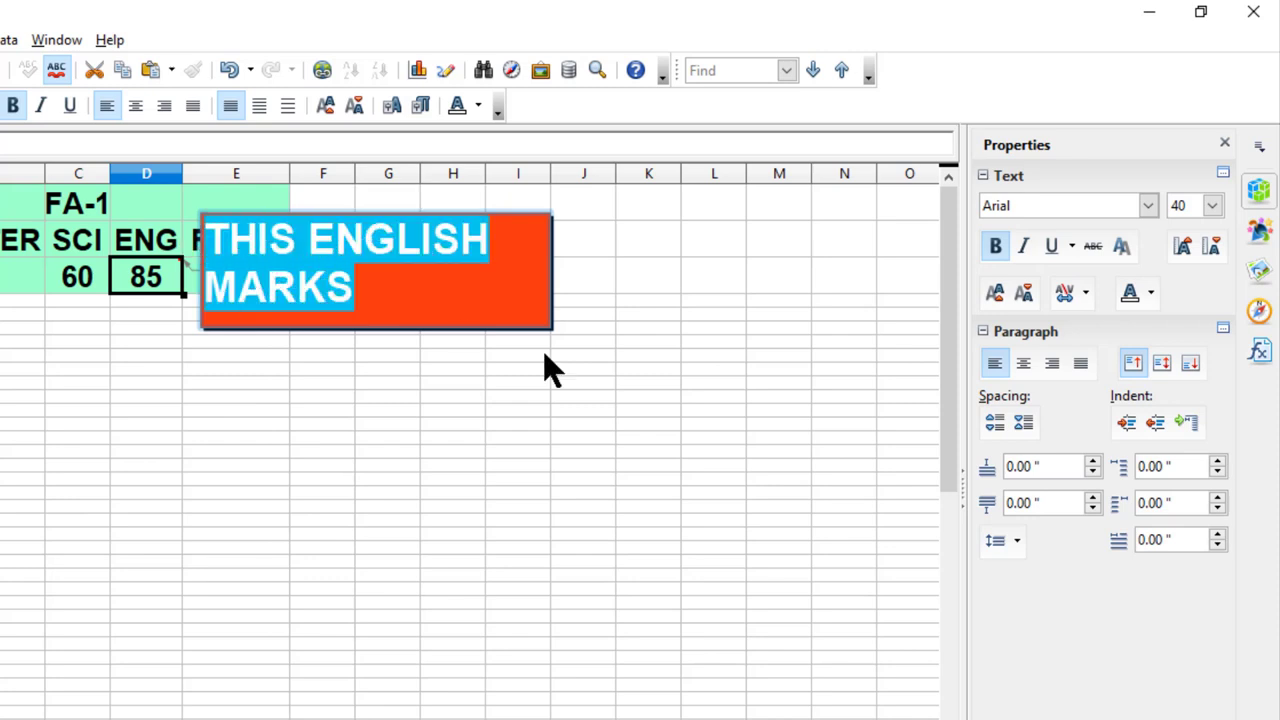
{"action": "left_click", "coordinate": [1150, 293]}
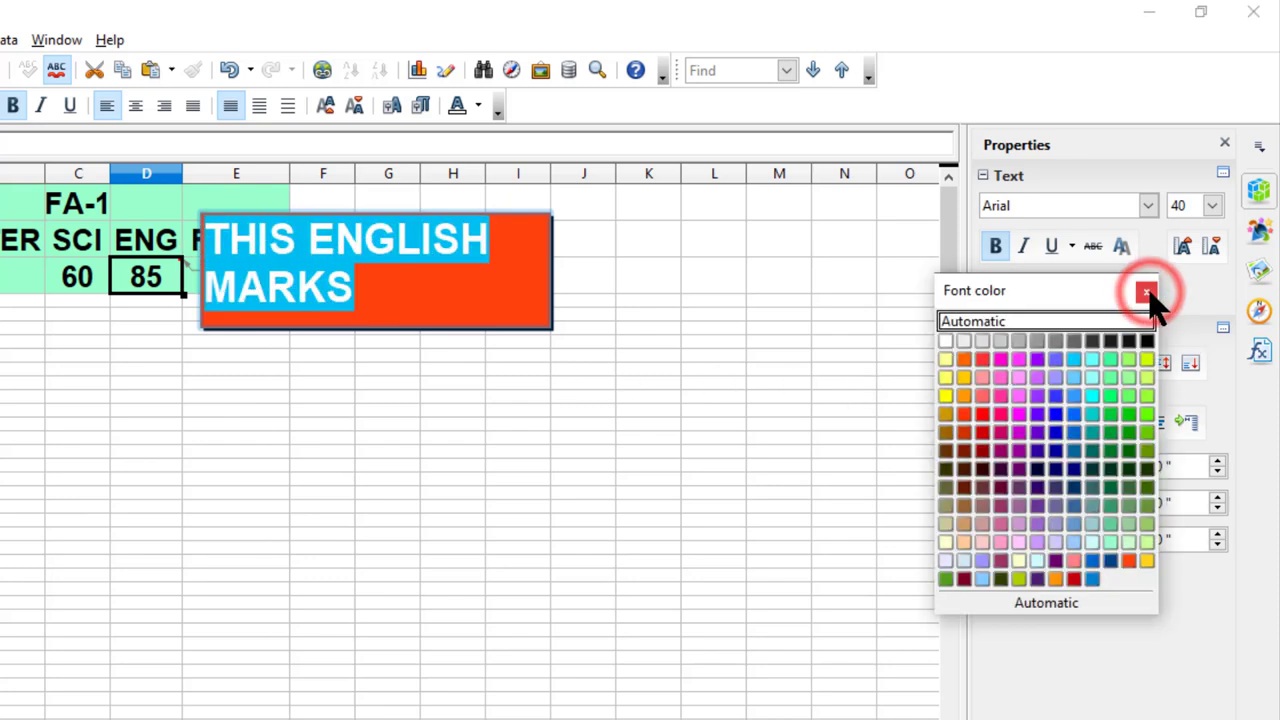
{"action": "left_click", "coordinate": [946, 343]}
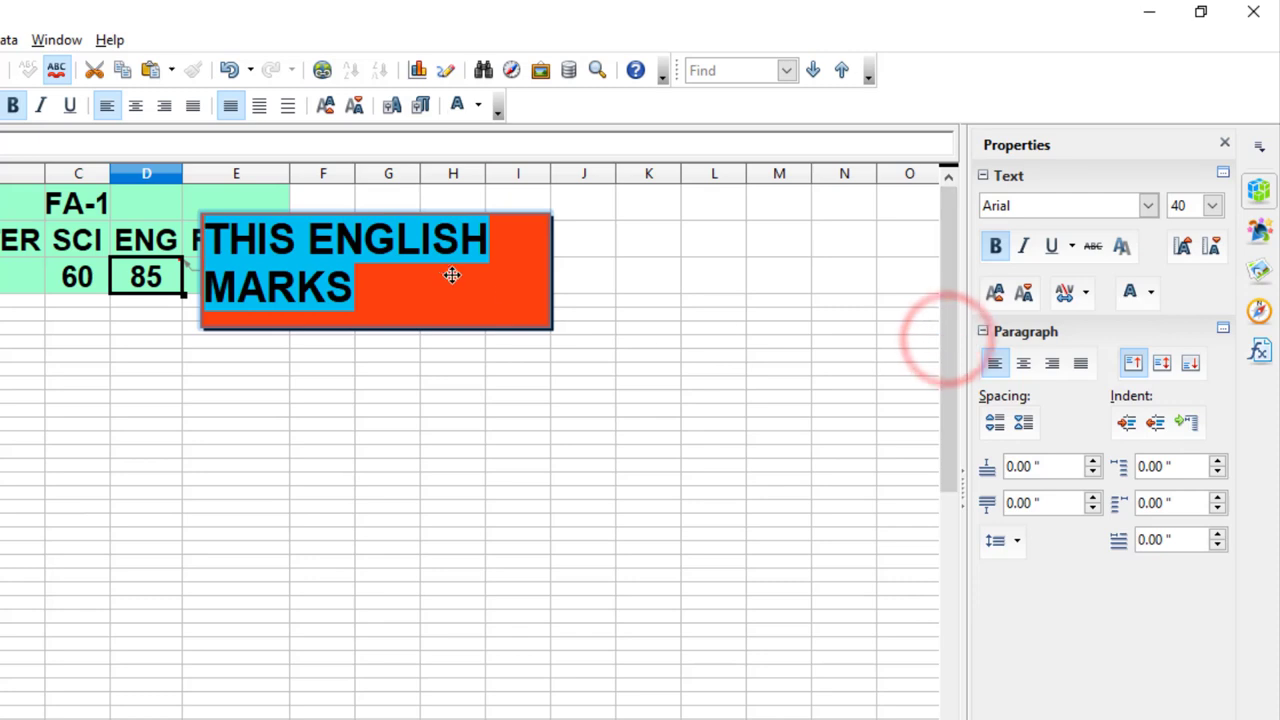
{"action": "key", "text": "Escape"}
{"action": "key", "text": "Escape"}
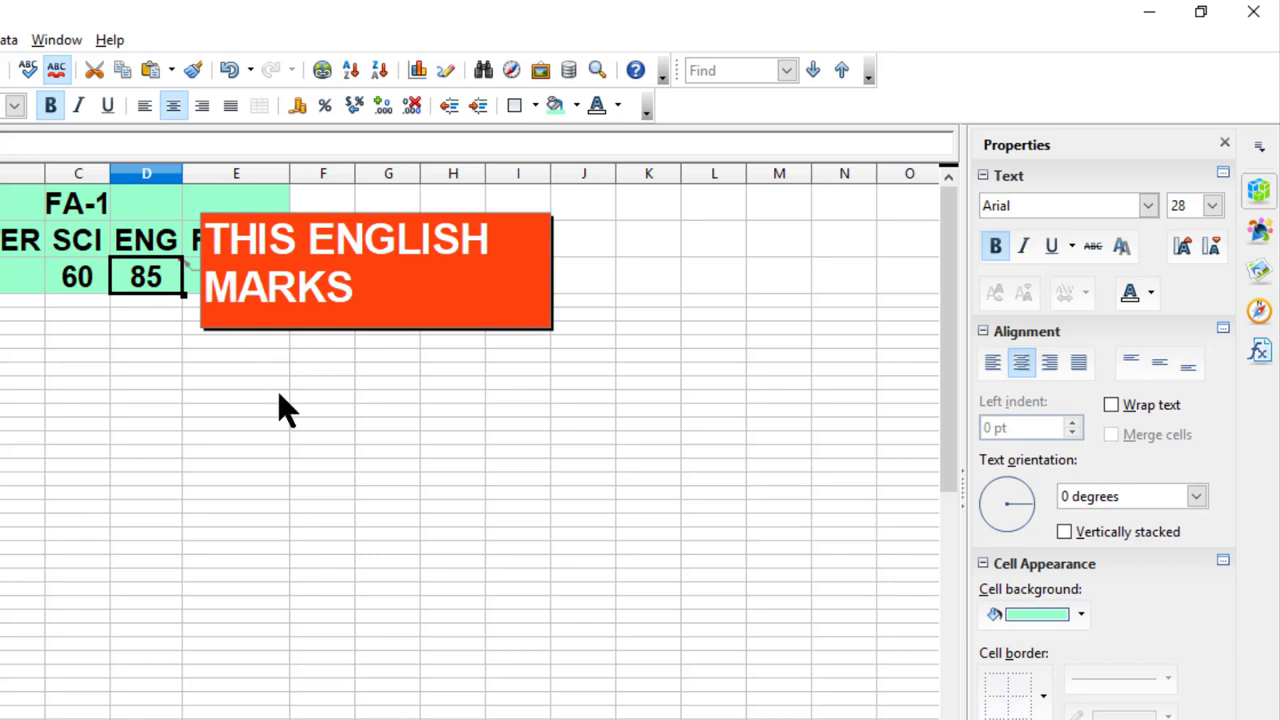
Step: Hide the comment on cell D3, then delete it
{"action": "right_click", "coordinate": [150, 276]}
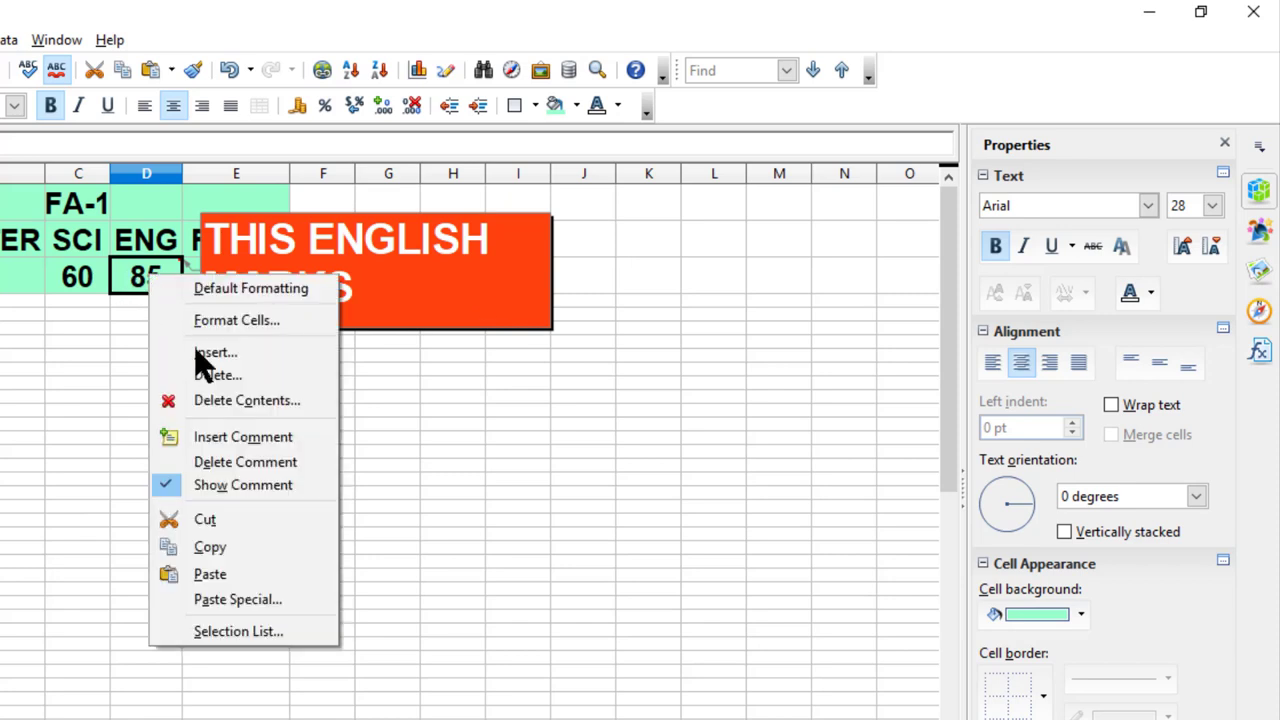
{"action": "left_click", "coordinate": [240, 486]}
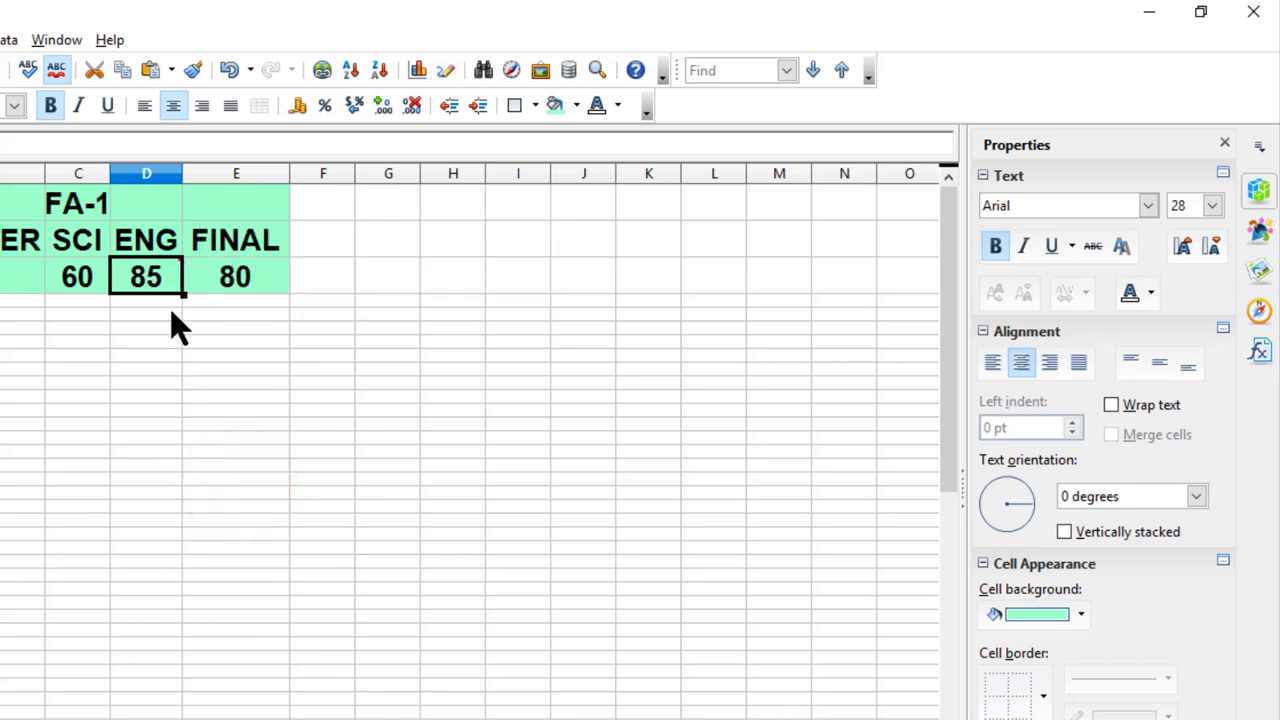
{"action": "mouse_move", "coordinate": [158, 279]}
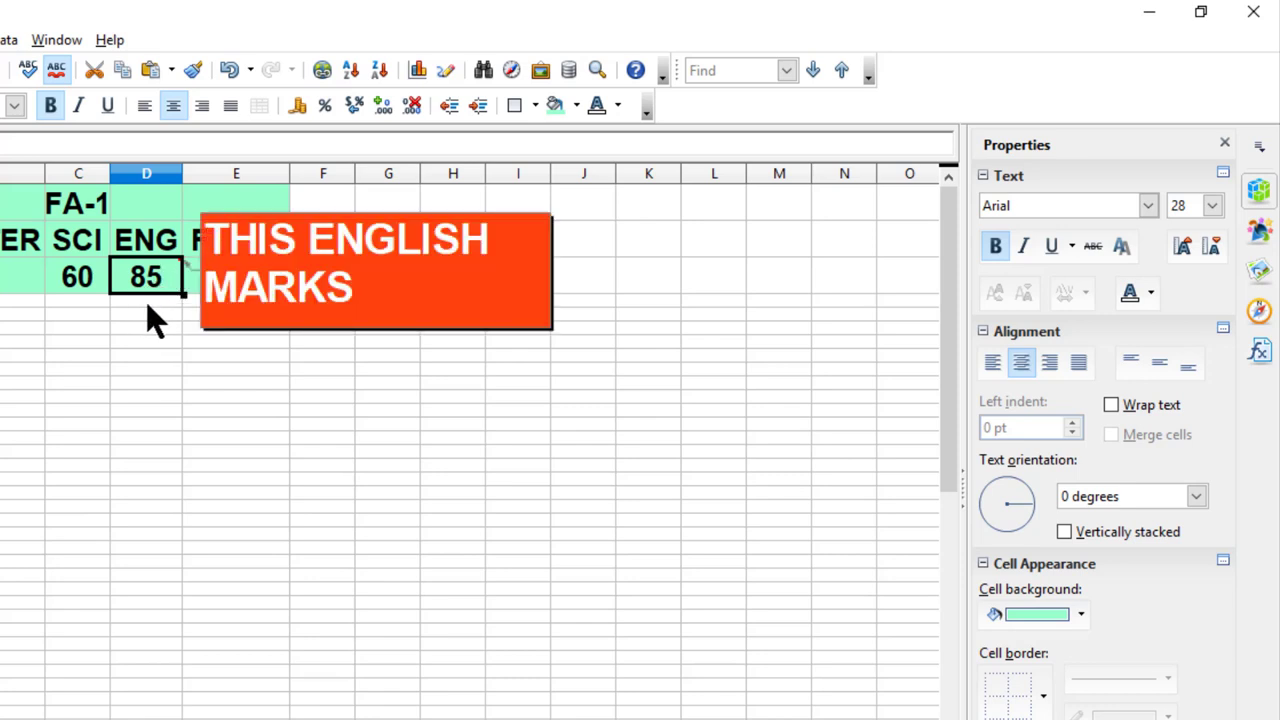
{"action": "right_click", "coordinate": [165, 275]}
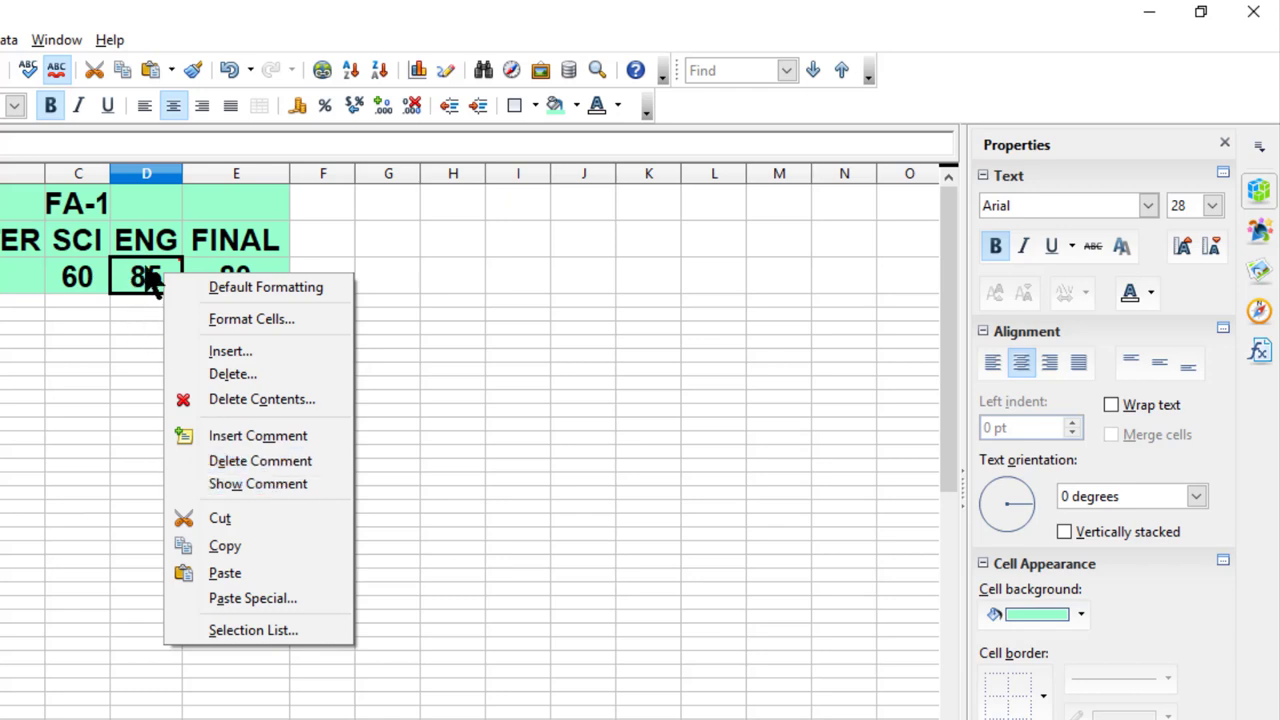
{"action": "left_click", "coordinate": [268, 462]}
Step: Check that D3 no longer has a comment and close the Properties sidebar
{"action": "left_click", "coordinate": [202, 370]}
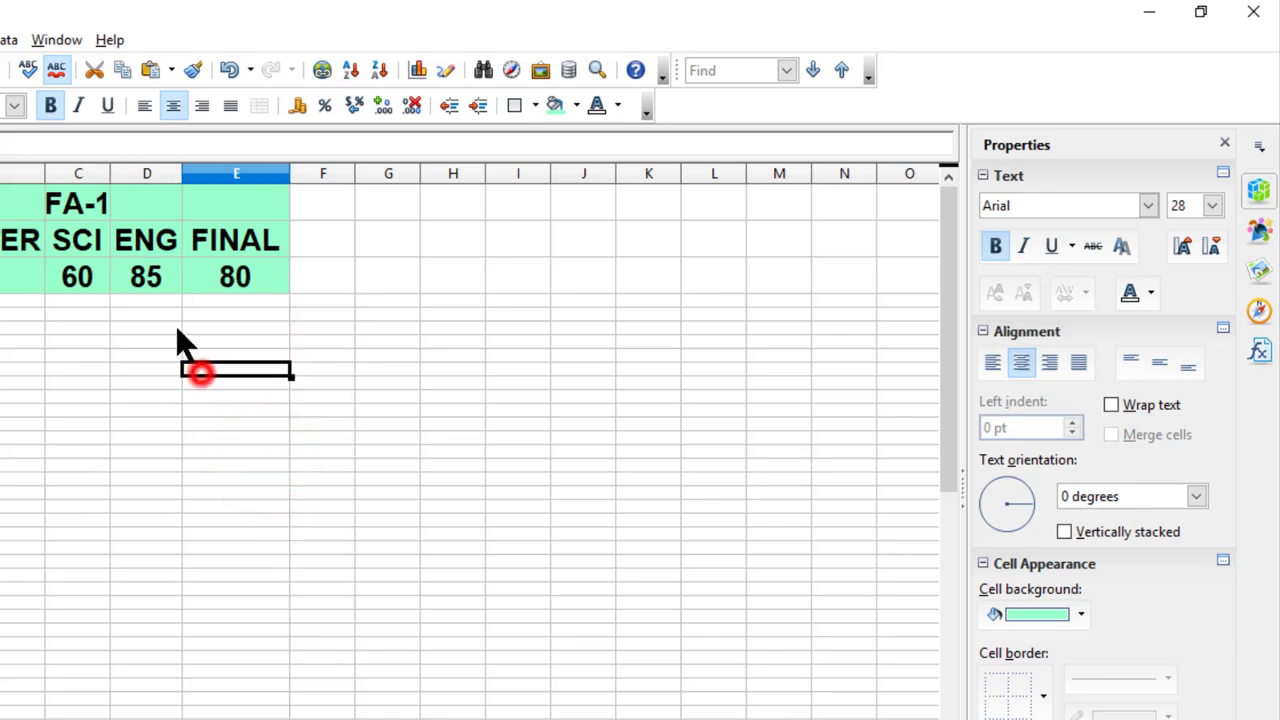
{"action": "left_click", "coordinate": [165, 280]}
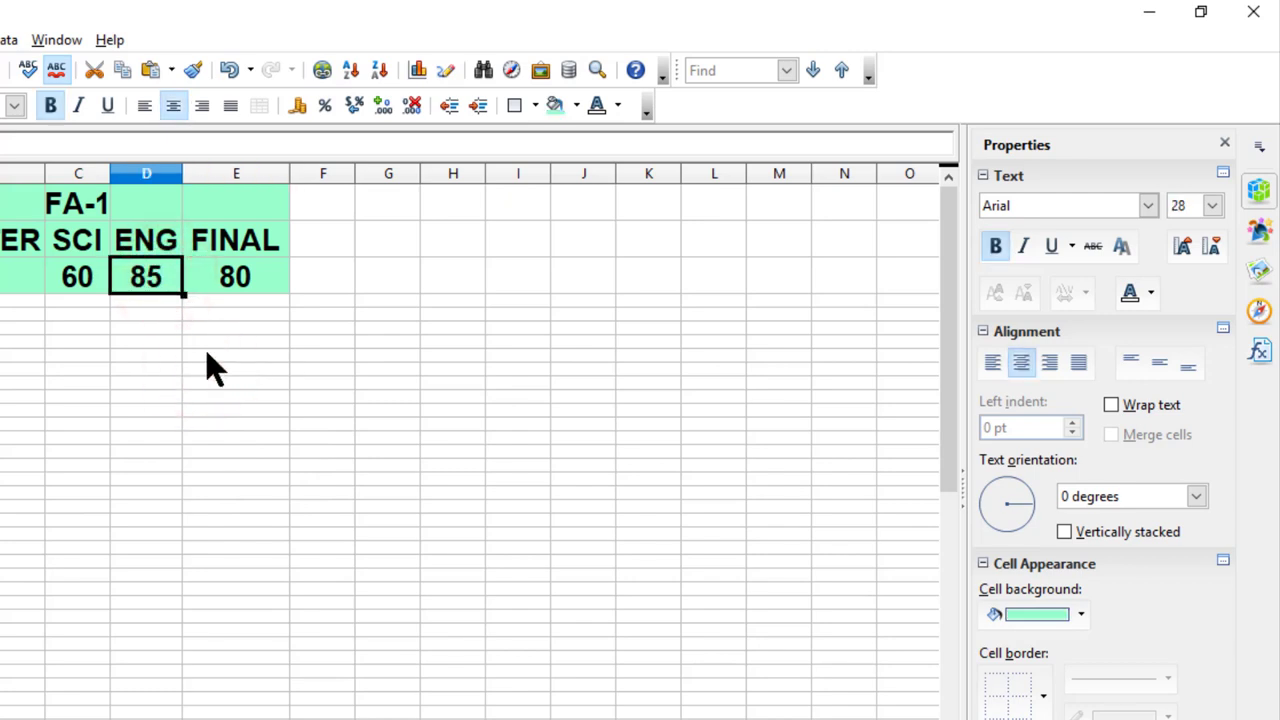
{"action": "left_click", "coordinate": [207, 352]}
{"action": "left_click", "coordinate": [145, 280]}
{"action": "left_click", "coordinate": [1225, 142]}
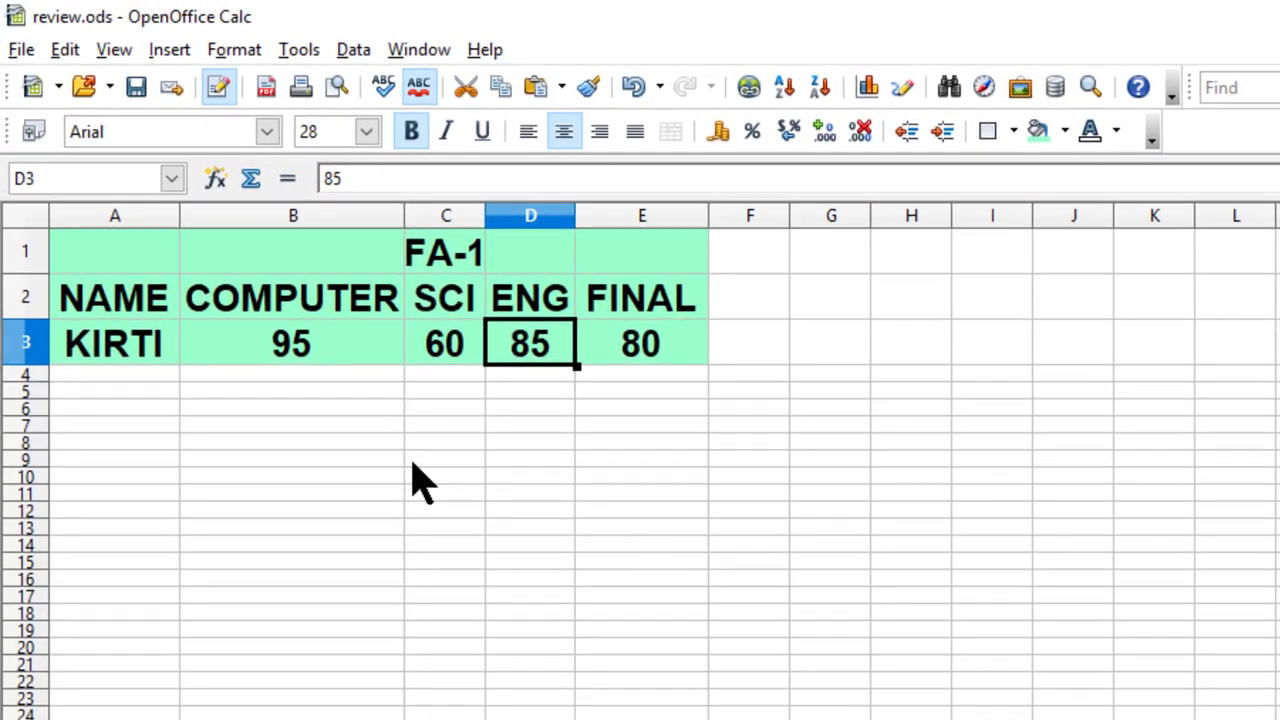
Step: Start recording changes via Edit > Changes > Record
{"action": "left_click", "coordinate": [65, 49]}
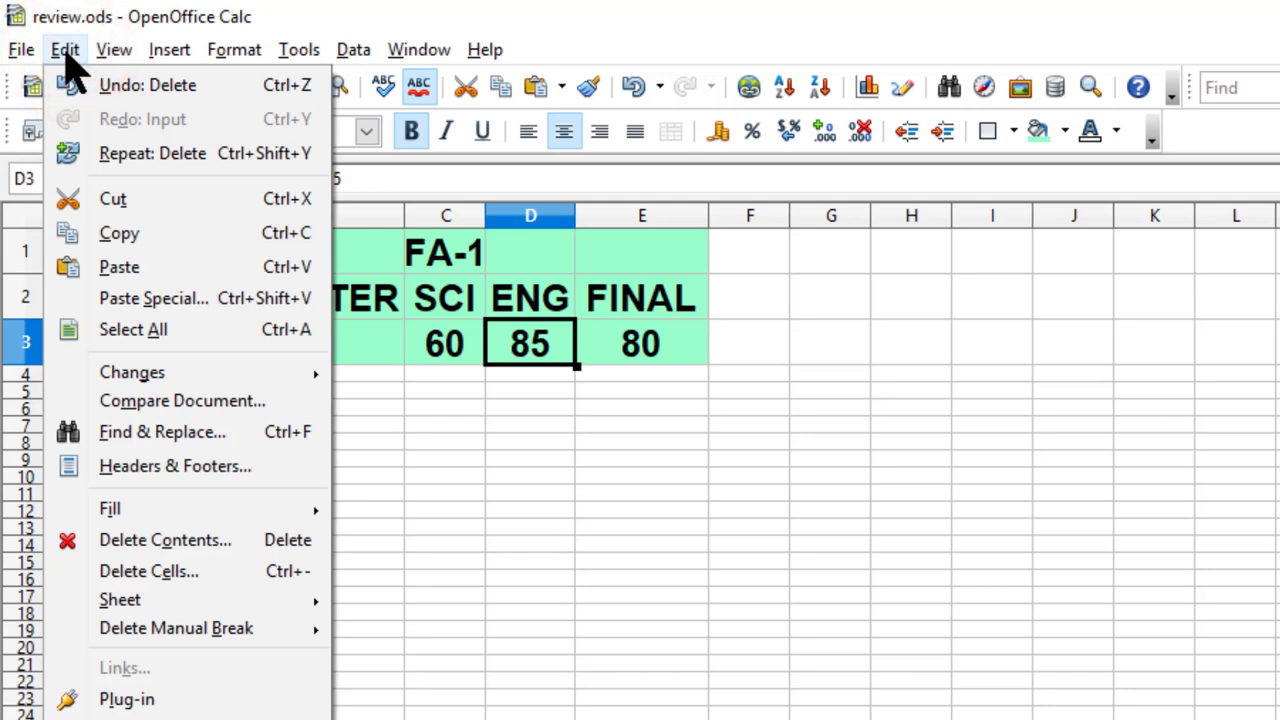
{"action": "mouse_move", "coordinate": [225, 375]}
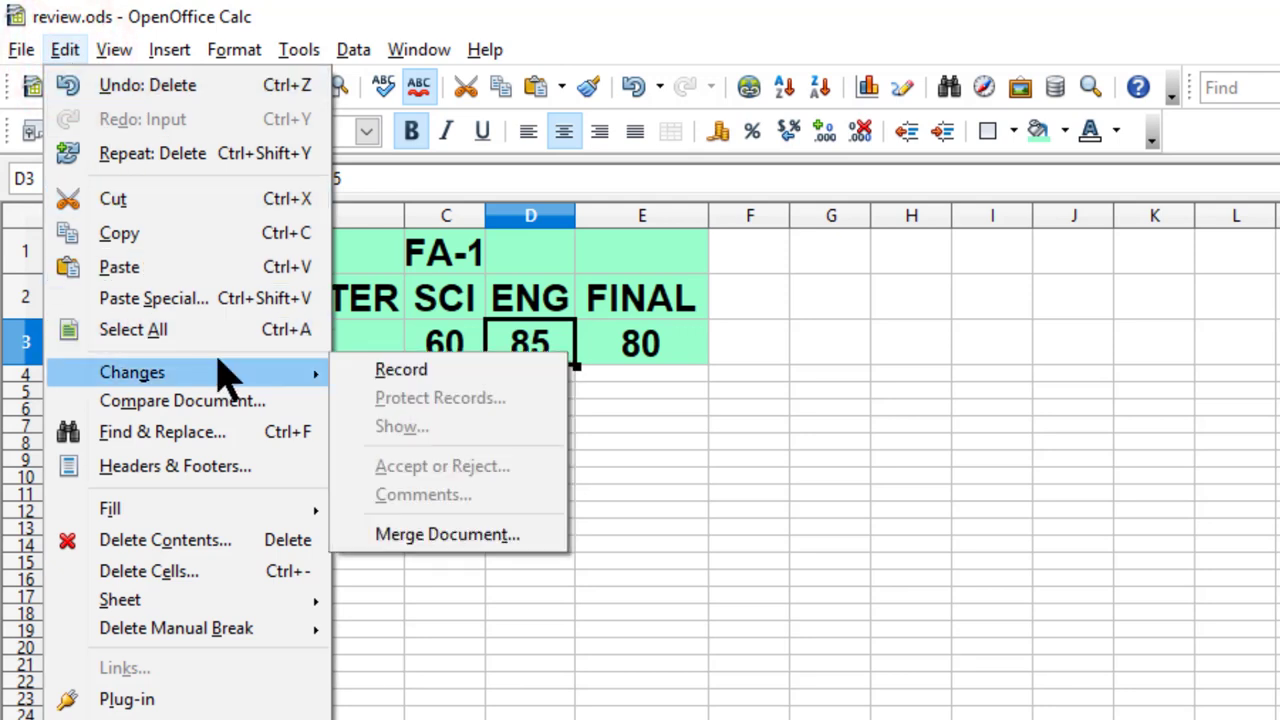
{"action": "left_click", "coordinate": [457, 370]}
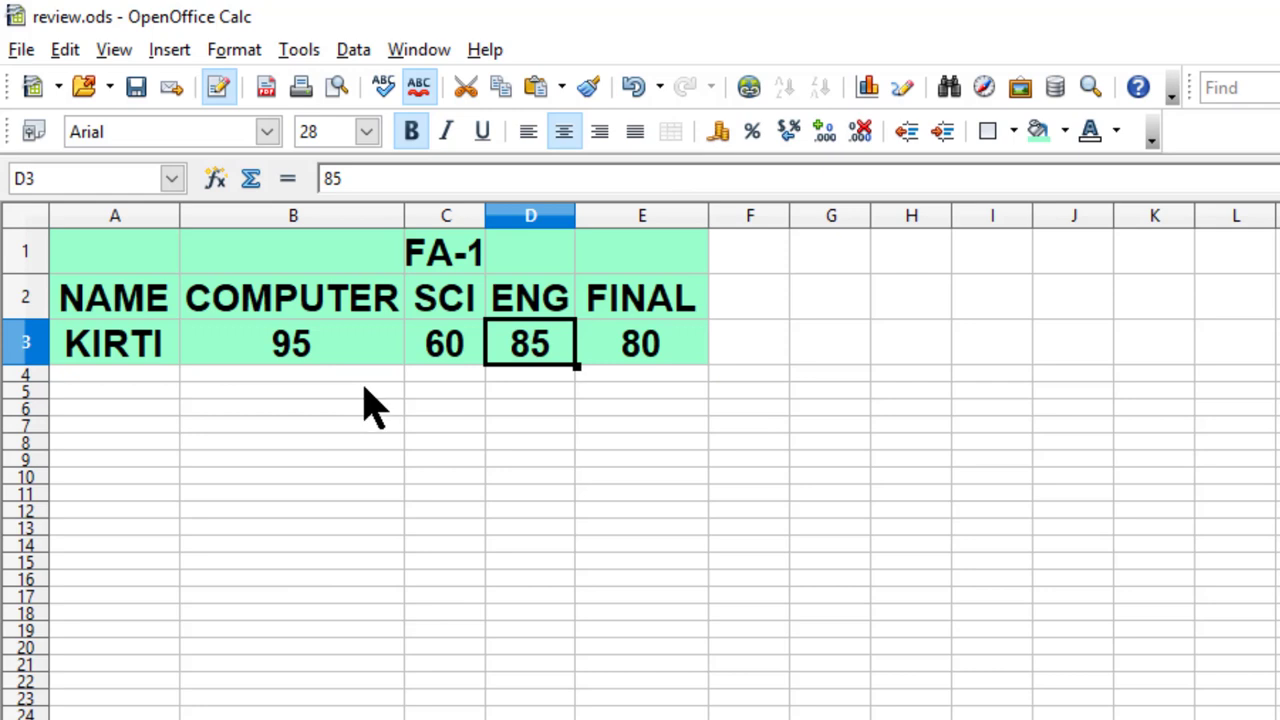
Step: Enter 50 as the ENG mark in D3, 80 in B3, and HINDI as the B2 heading
{"action": "type", "text": "50"}
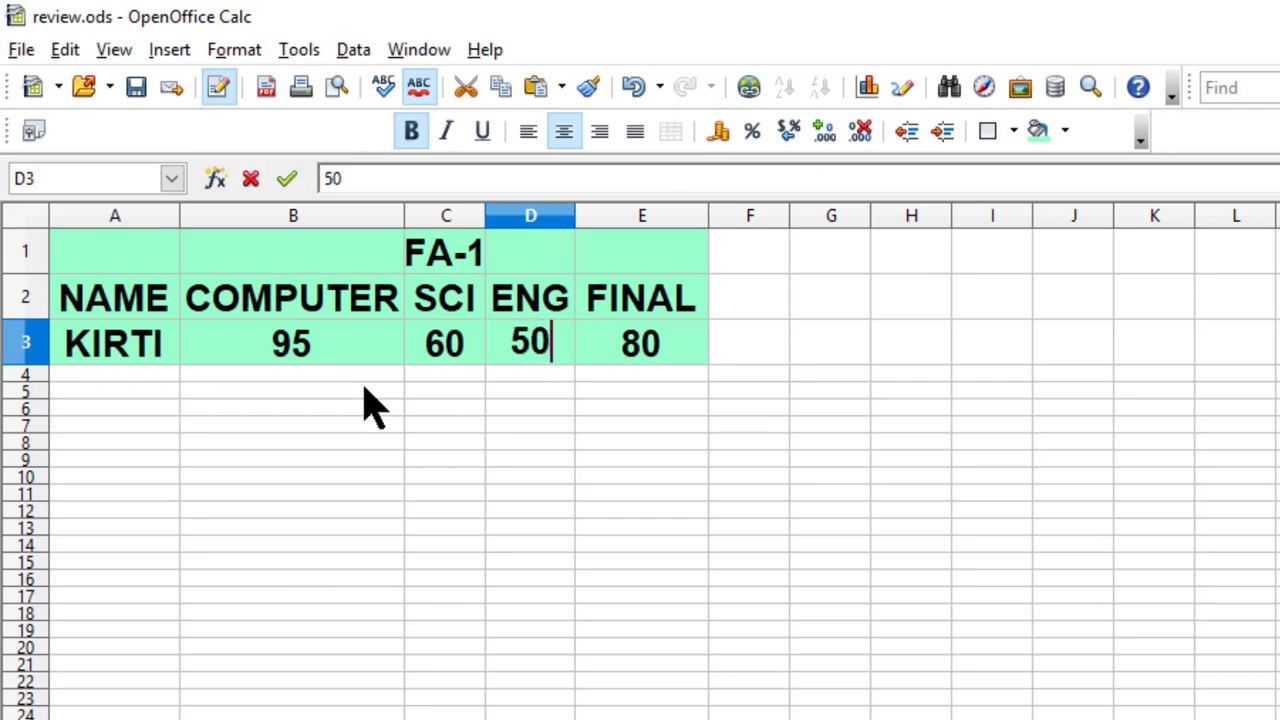
{"action": "left_click", "coordinate": [280, 341]}
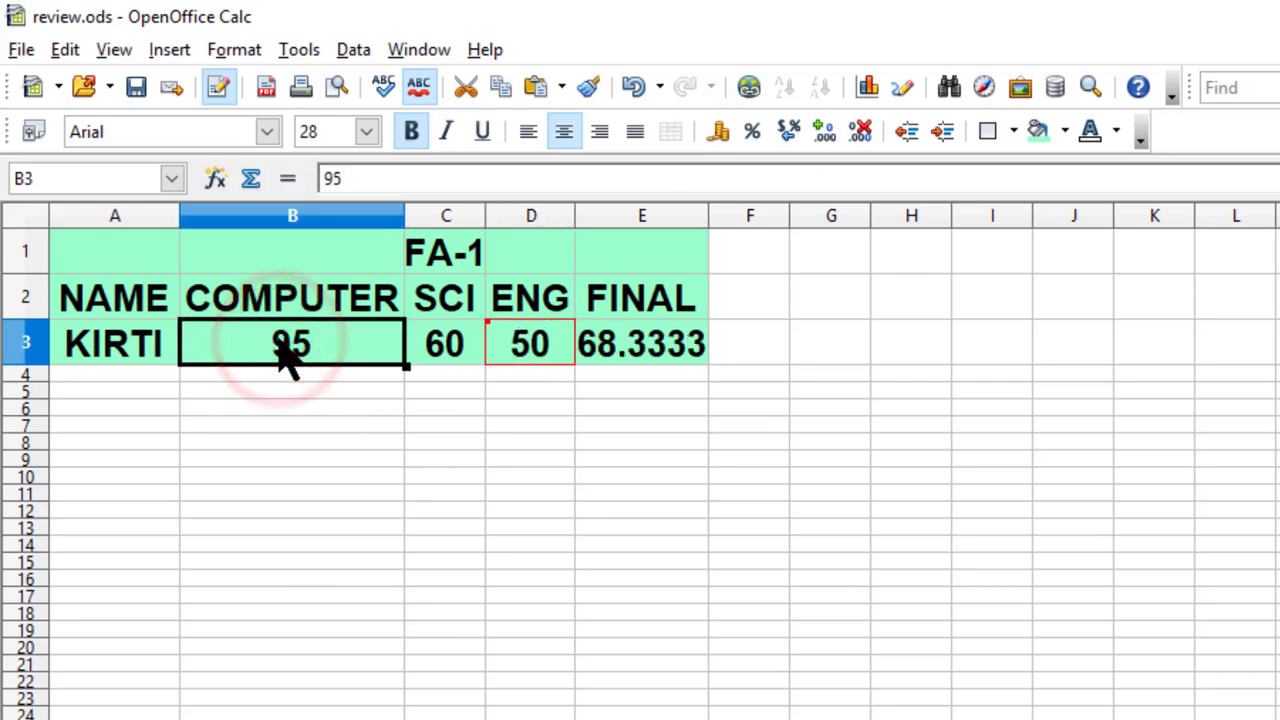
{"action": "type", "text": "80"}
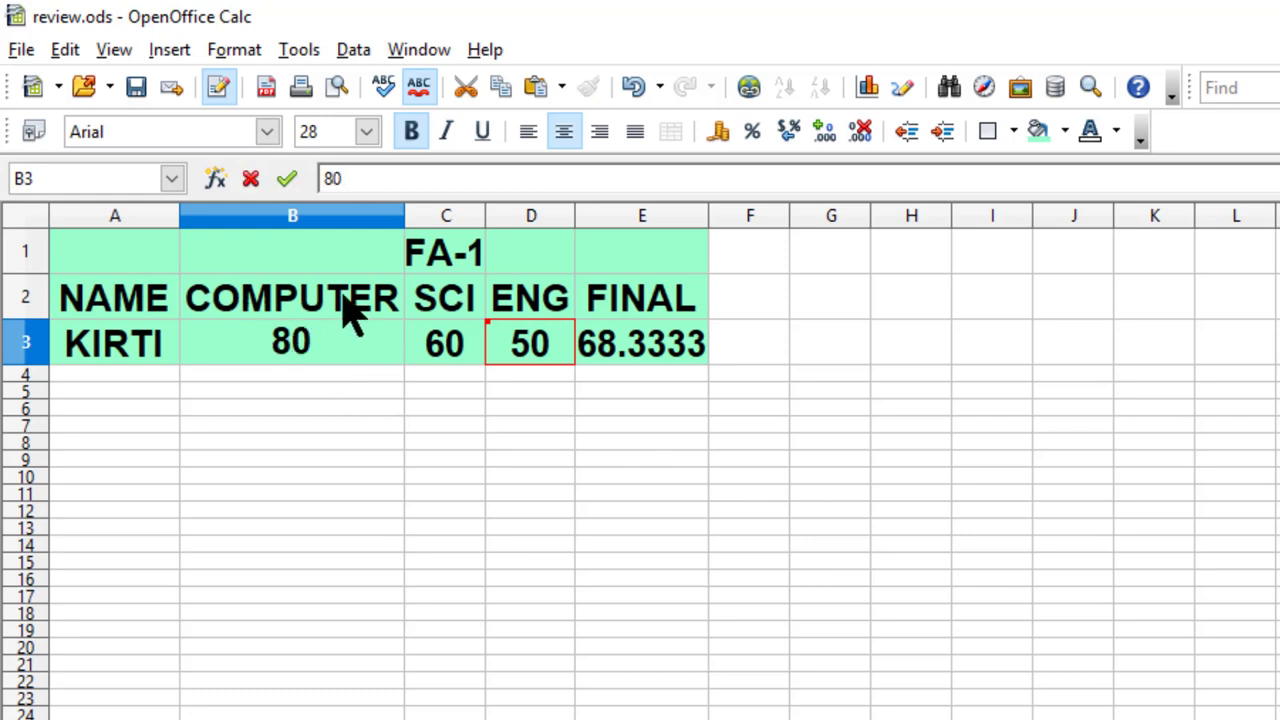
{"action": "left_click", "coordinate": [352, 296]}
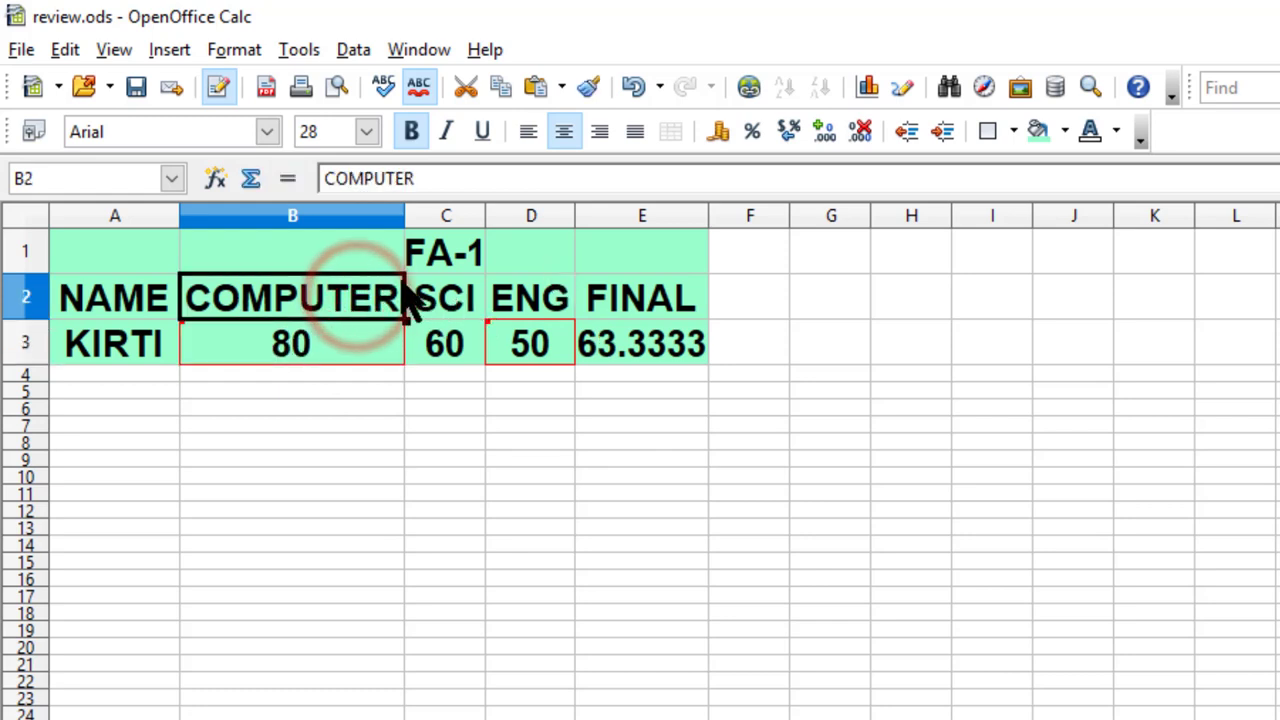
{"action": "type", "text": "HINDI"}
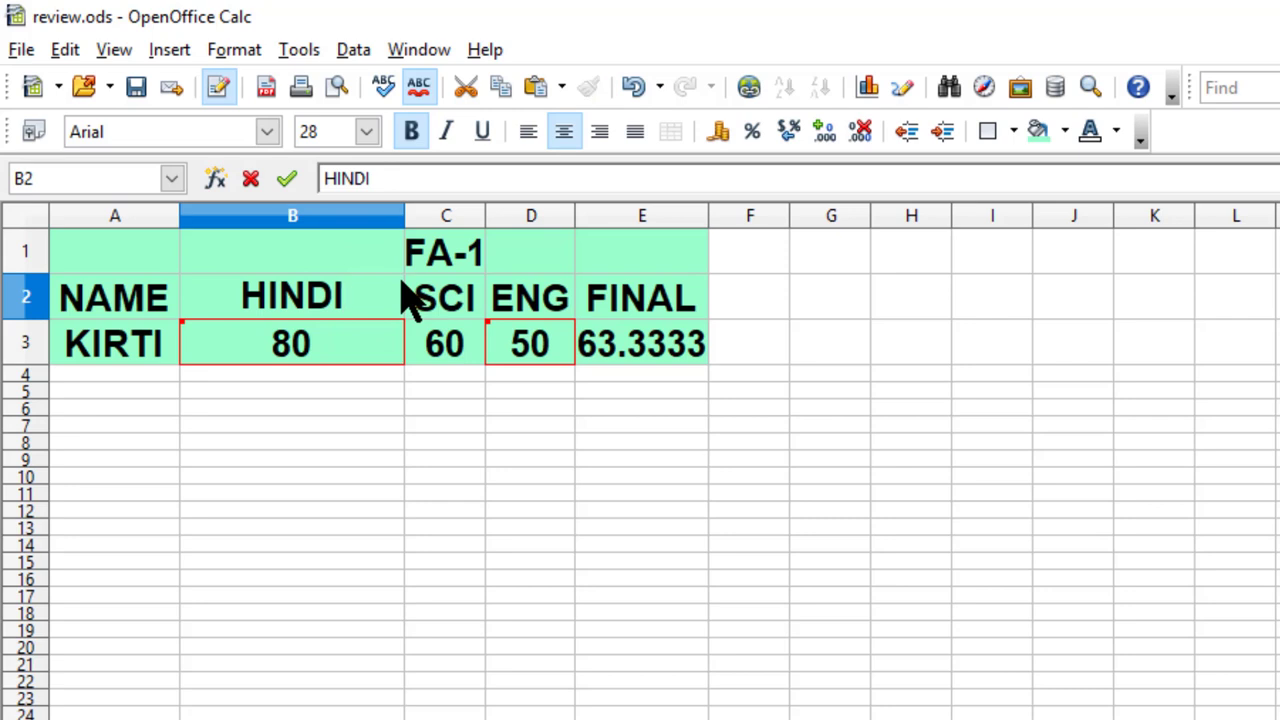
{"action": "left_click", "coordinate": [400, 426]}
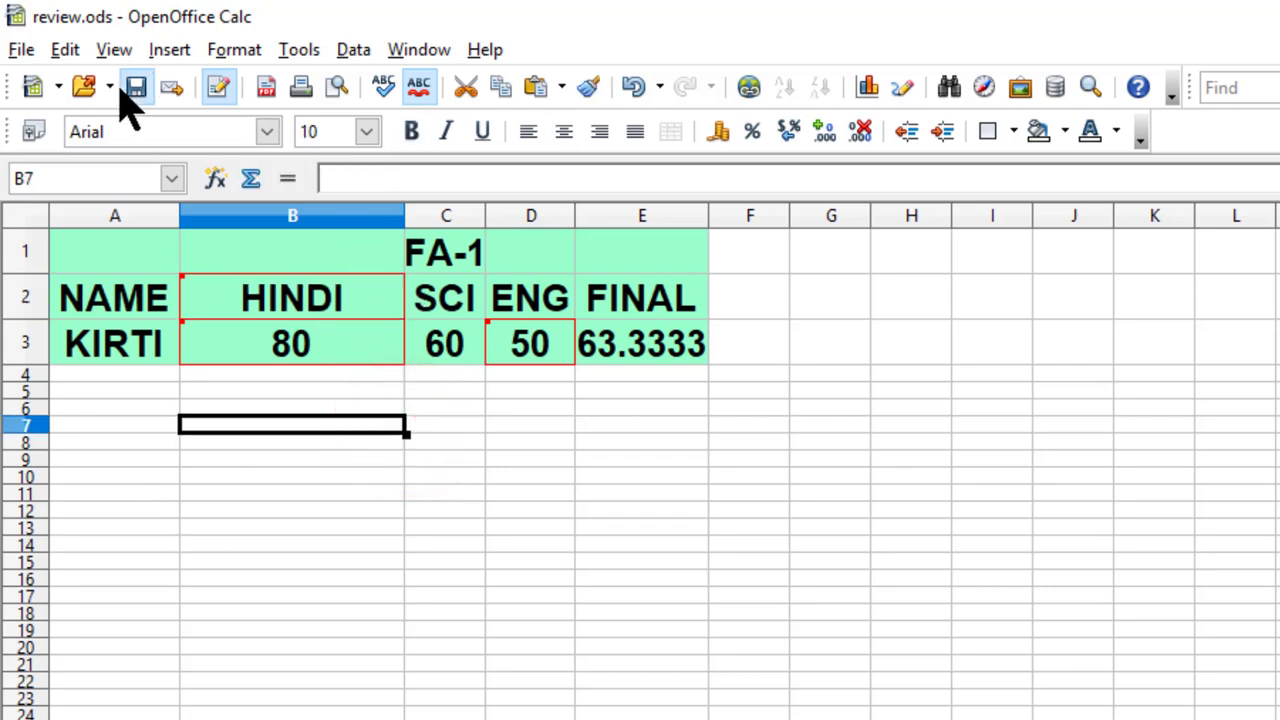
Step: Open Accept or Reject Changes listing the D3, B3 and B2 edits, and move it off the table
{"action": "left_click", "coordinate": [64, 50]}
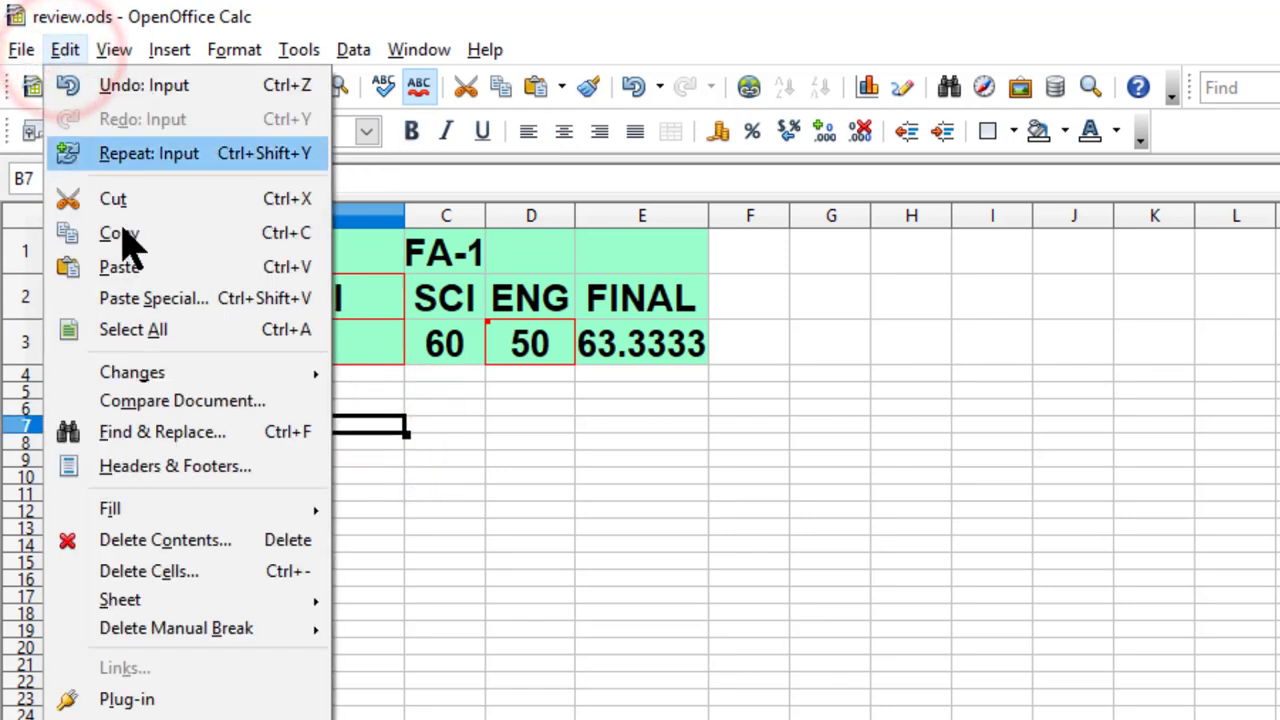
{"action": "mouse_move", "coordinate": [192, 378]}
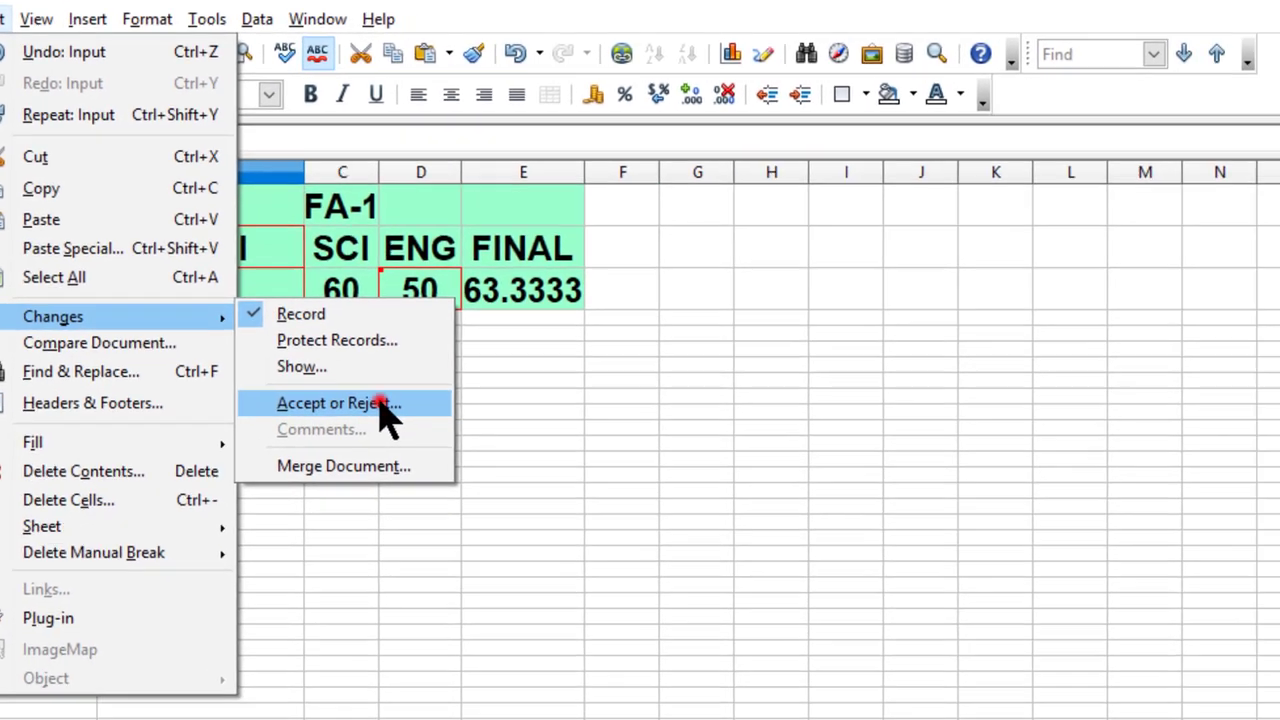
{"action": "left_click", "coordinate": [470, 468]}
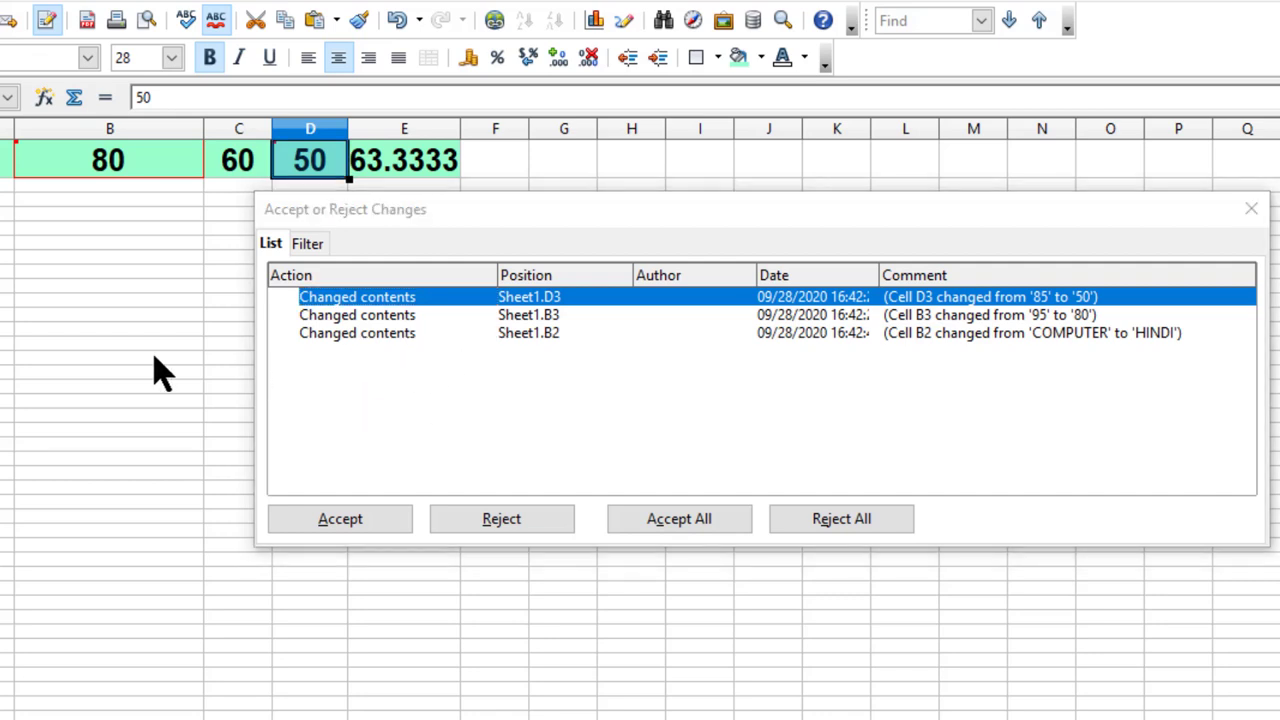
{"action": "scroll", "coordinate": [84, 372], "scroll_direction": "up", "scroll_amount": 1}
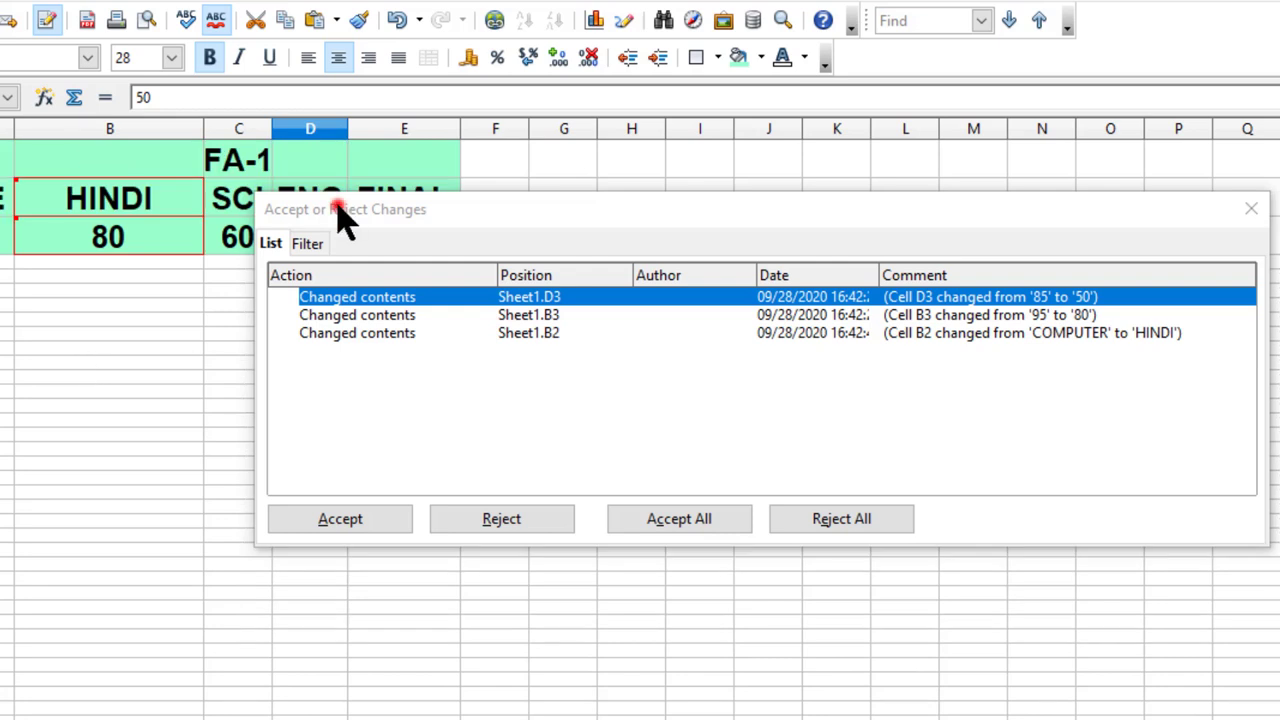
{"action": "left_click_drag", "start_coordinate": [340, 211], "coordinate": [171, 310]}
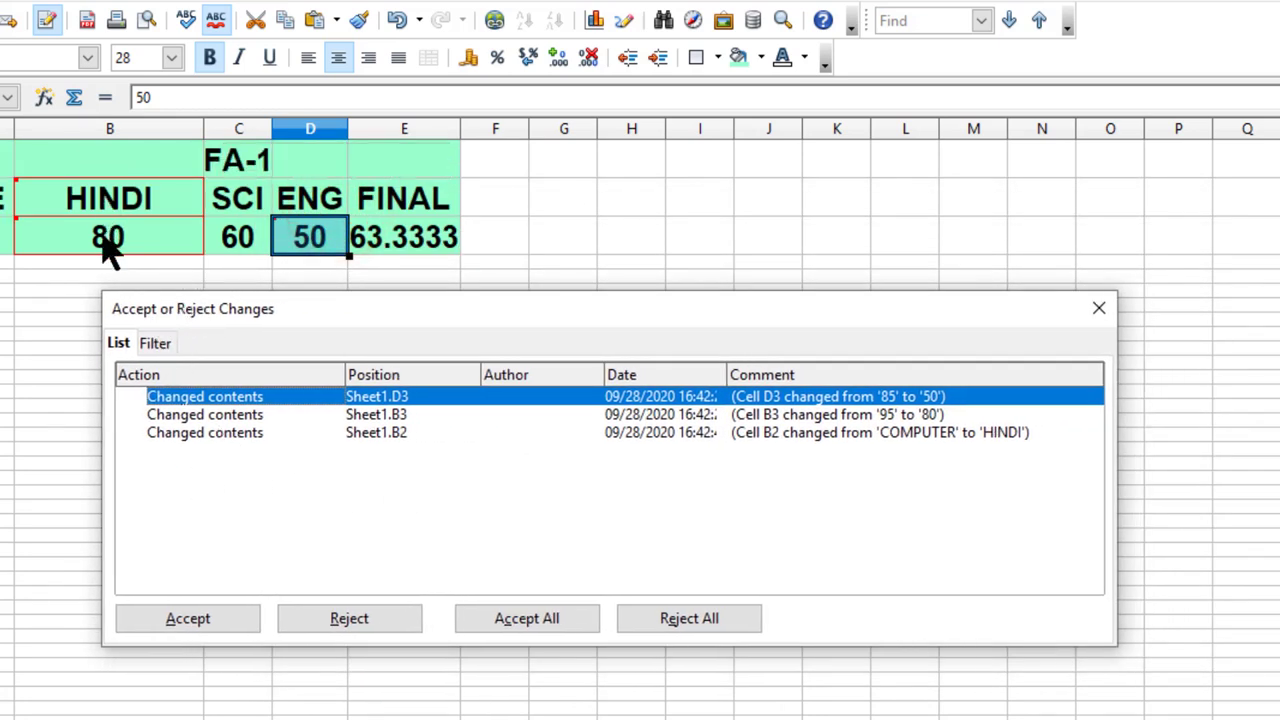
{"action": "mouse_move", "coordinate": [110, 250]}
{"action": "mouse_move", "coordinate": [312, 252]}
Step: Select the B3 and B2 entries, widen the Date column for full timestamps, and move the dialog
{"action": "left_click", "coordinate": [246, 414]}
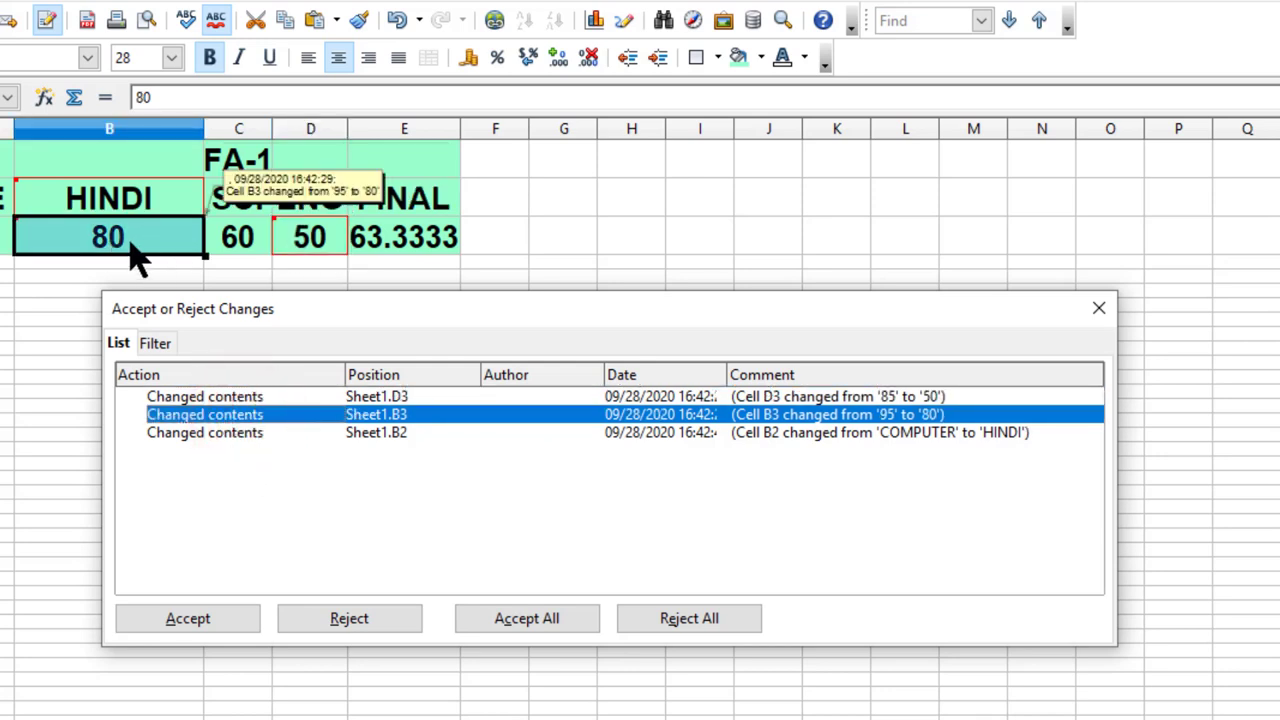
{"action": "left_click", "coordinate": [203, 432]}
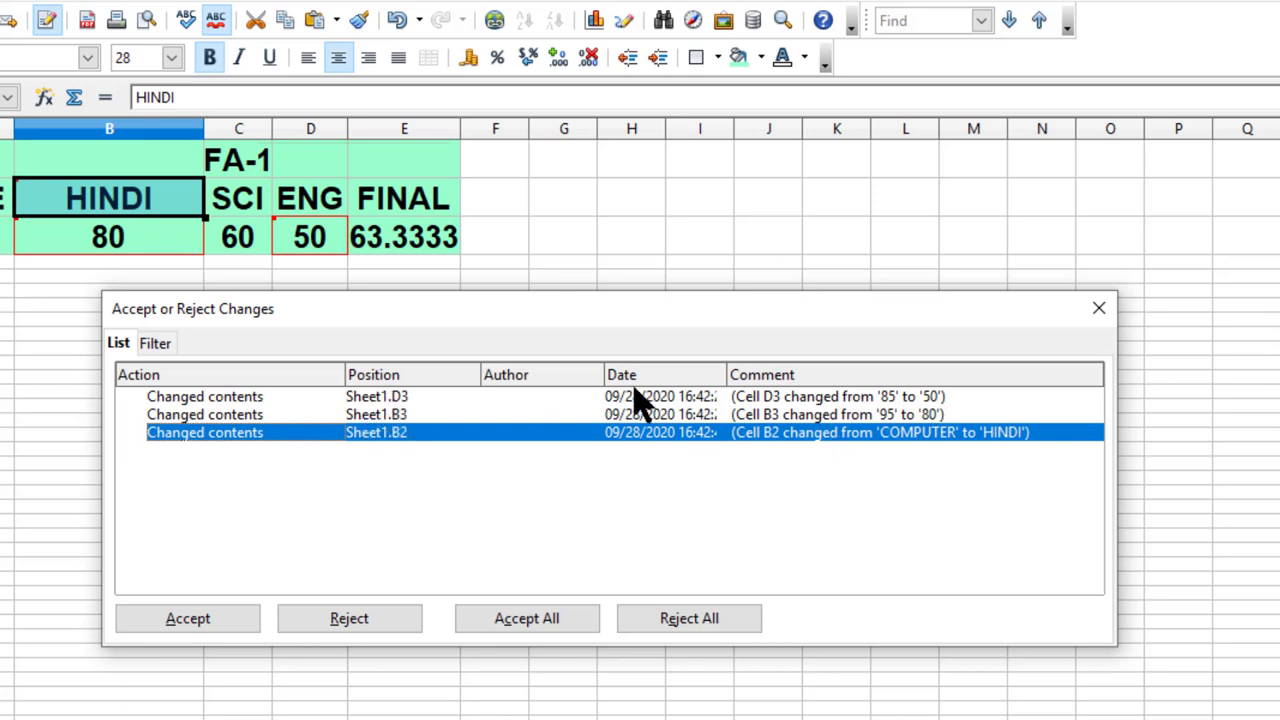
{"action": "left_click_drag", "start_coordinate": [726, 374], "coordinate": [775, 378]}
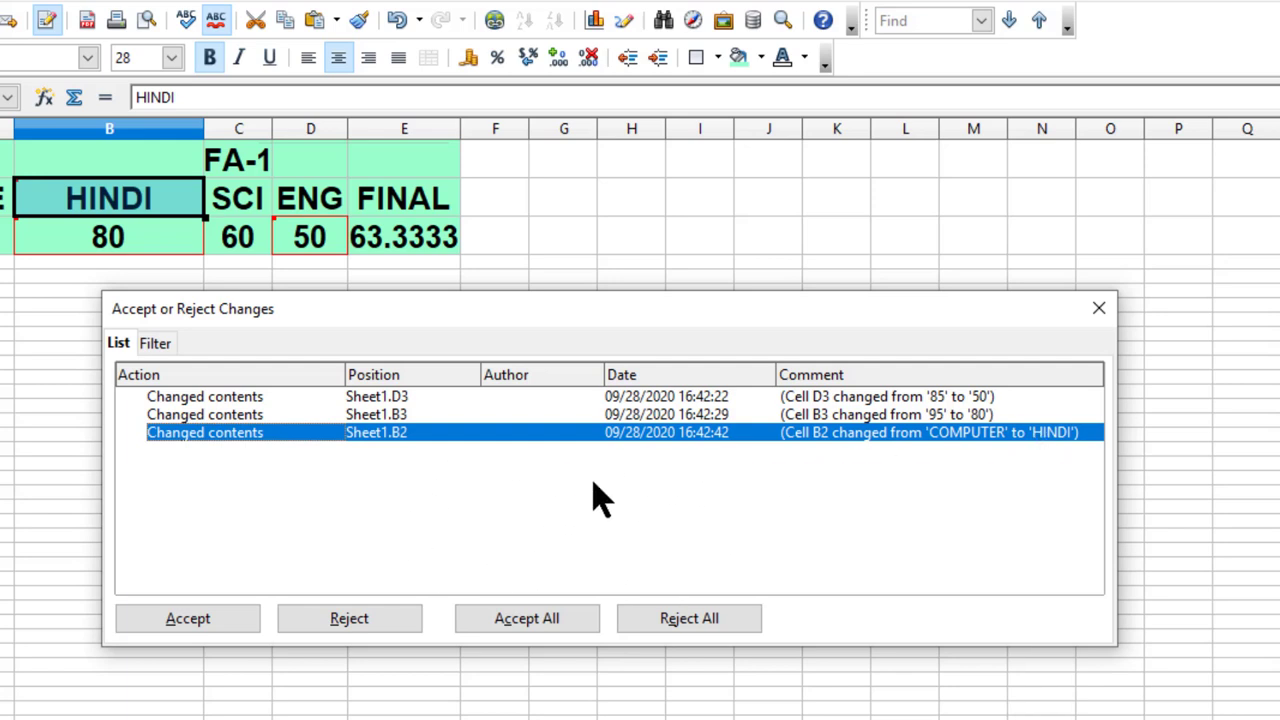
{"action": "left_click_drag", "start_coordinate": [535, 318], "coordinate": [629, 346]}
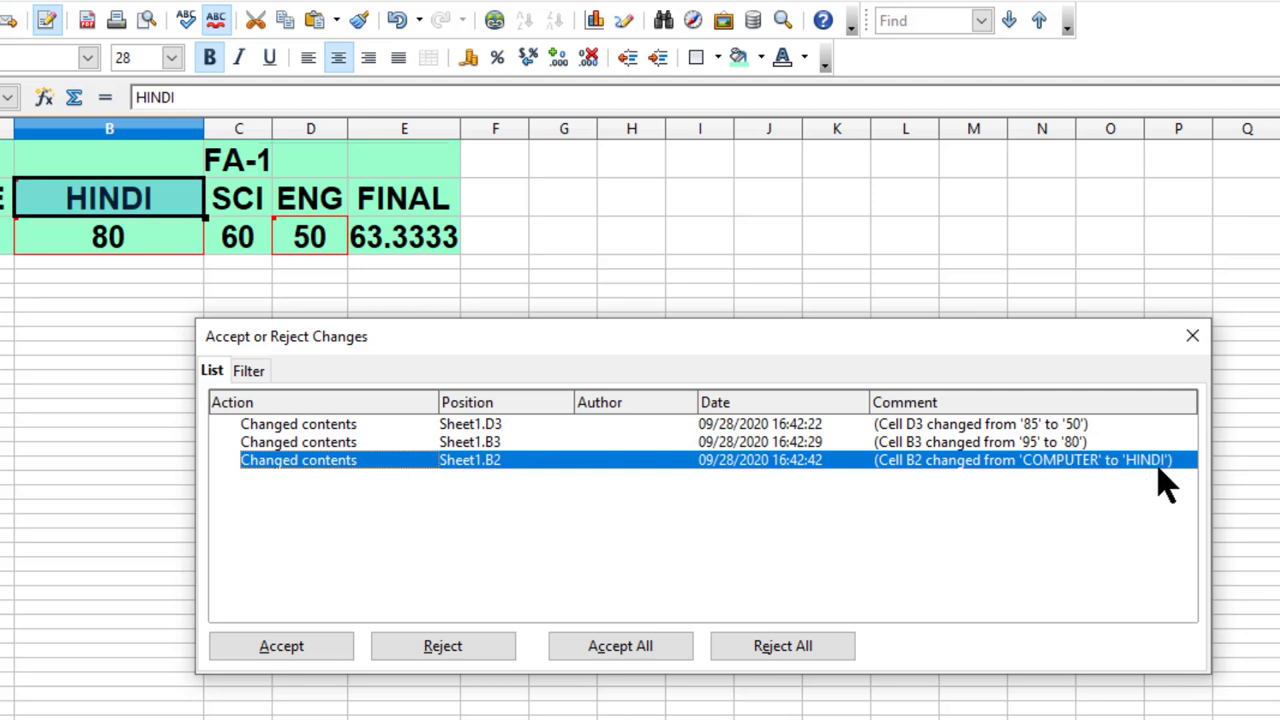
Step: Accept the B2 COMPUTER→HINDI change, reject all the rest, and expand the Accepted and Rejected lists
{"action": "left_click", "coordinate": [280, 646]}
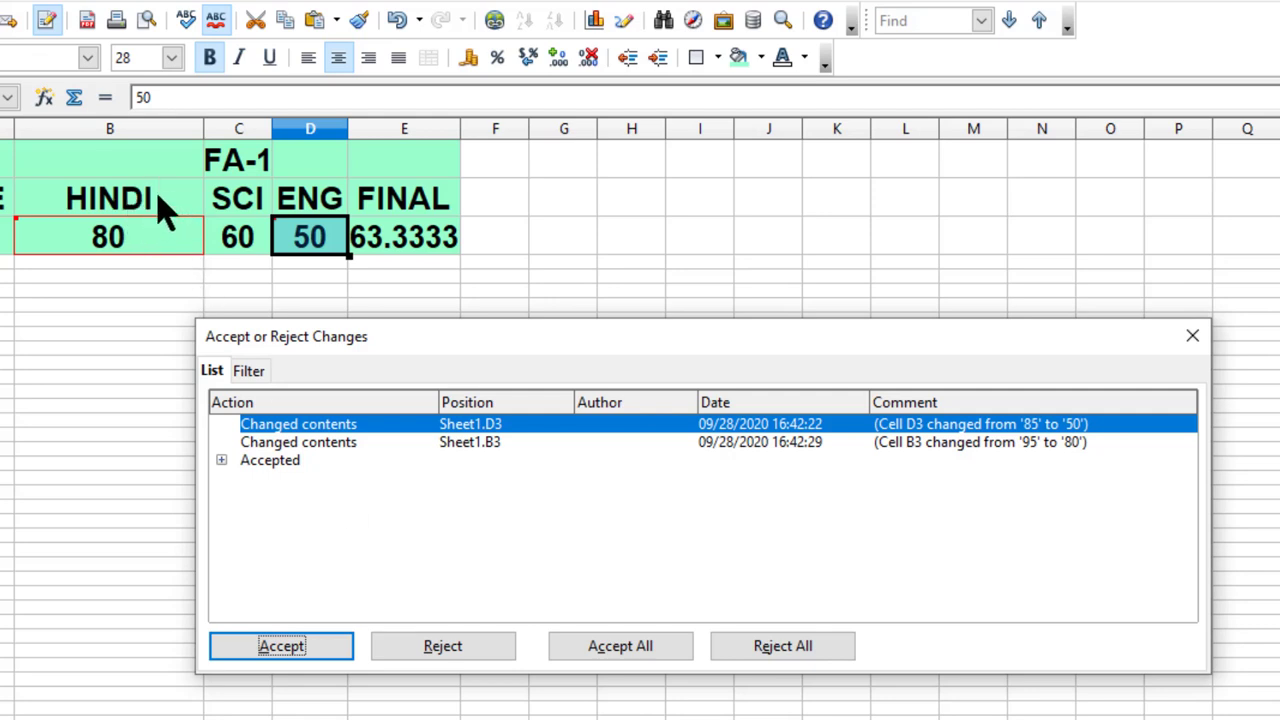
{"action": "left_click", "coordinate": [222, 461]}
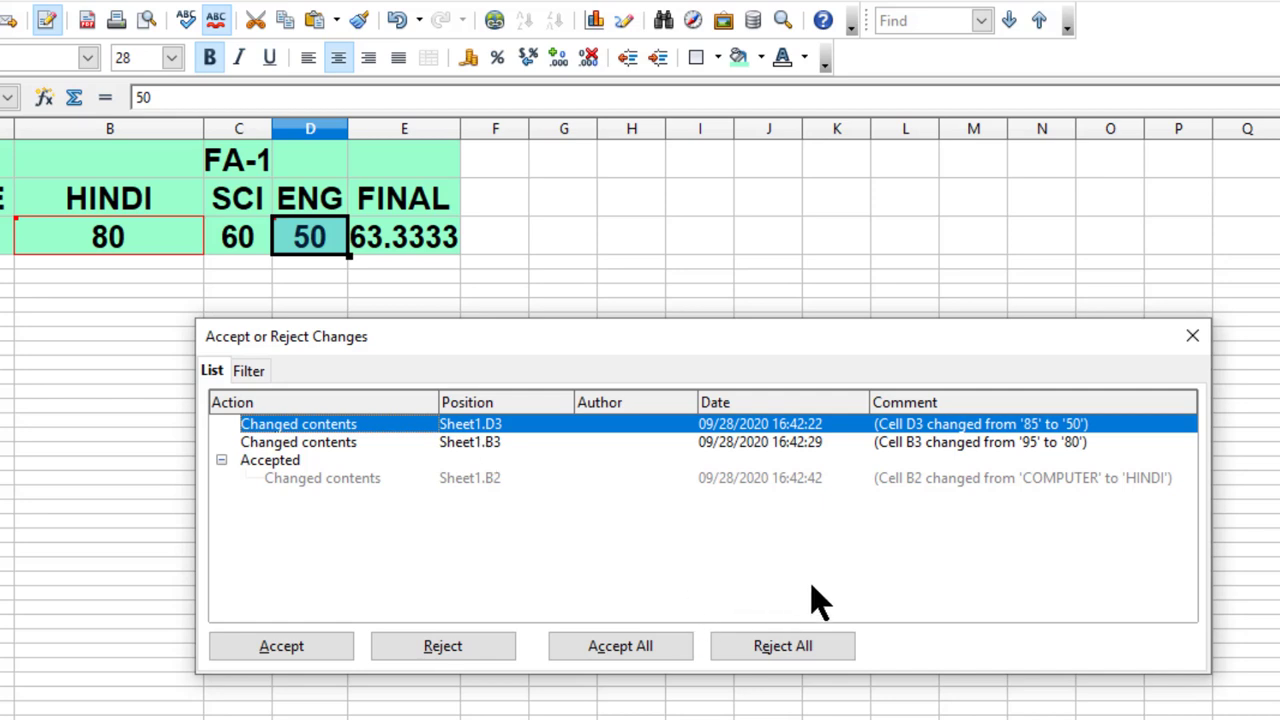
{"action": "left_click", "coordinate": [812, 650]}
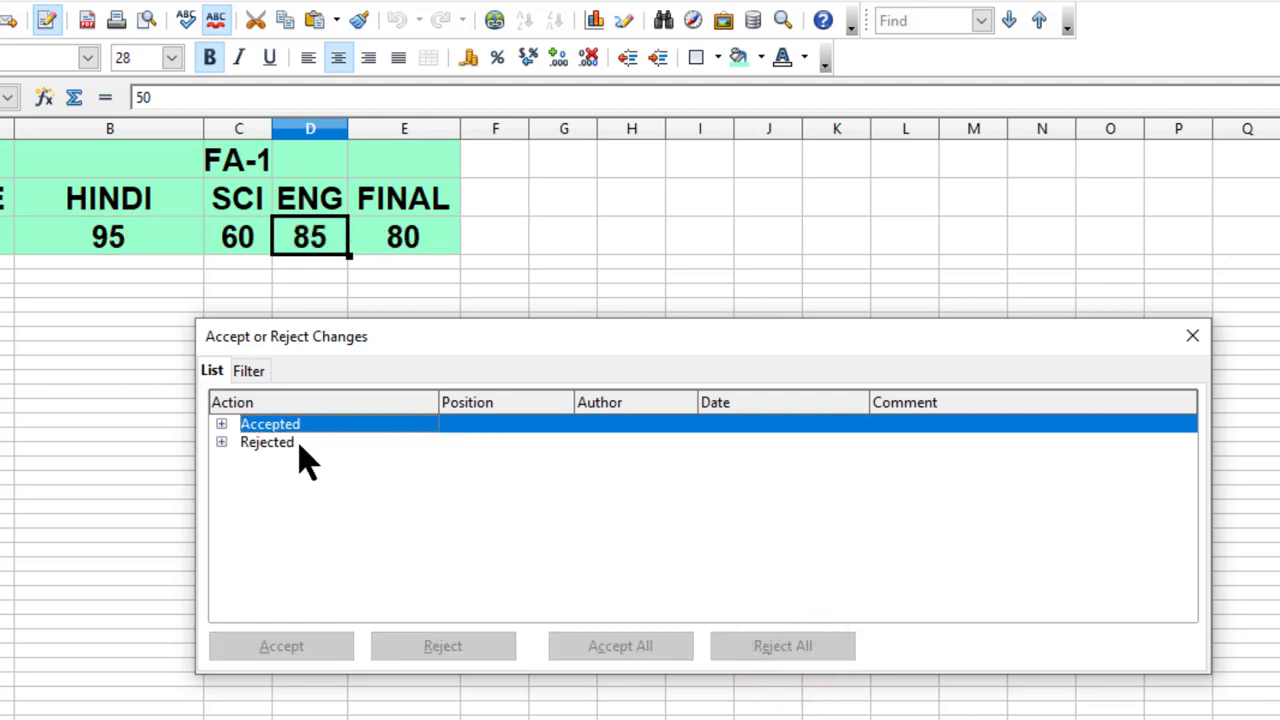
{"action": "left_click", "coordinate": [221, 442]}
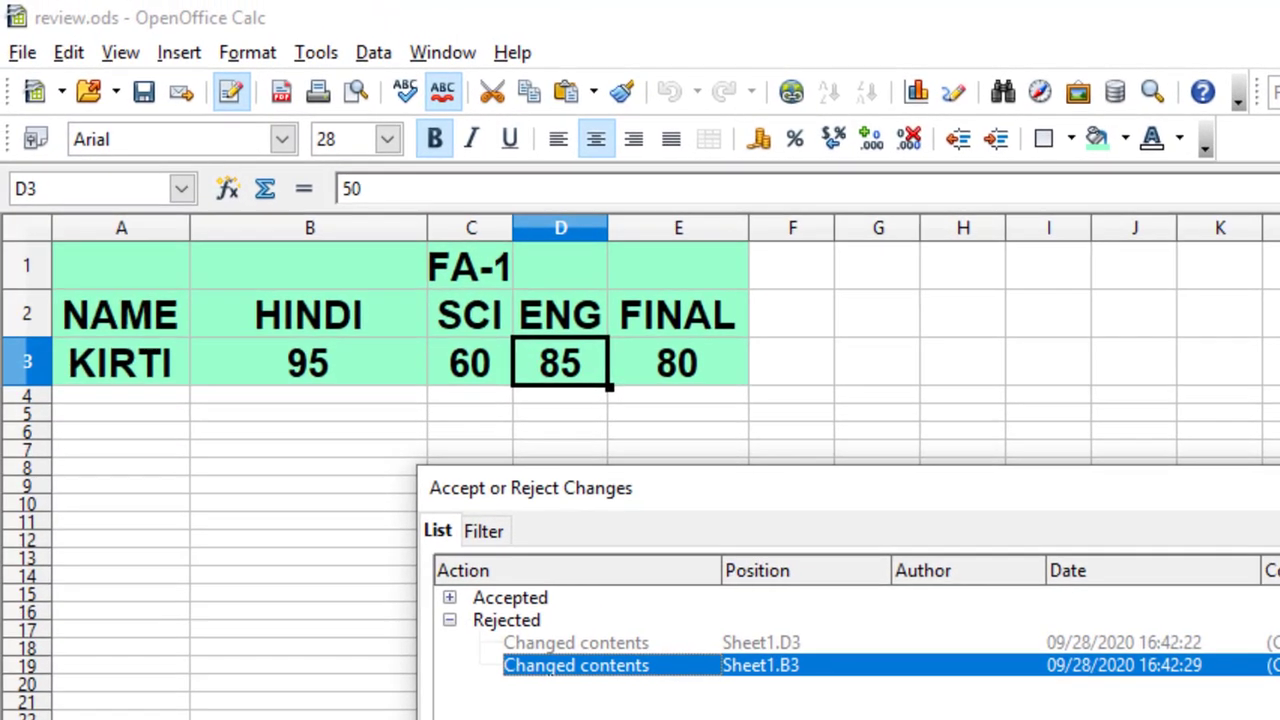
Step: Close the recorded-changes dialog and choose Edit > Compare Document
{"action": "left_click", "coordinate": [1193, 337]}
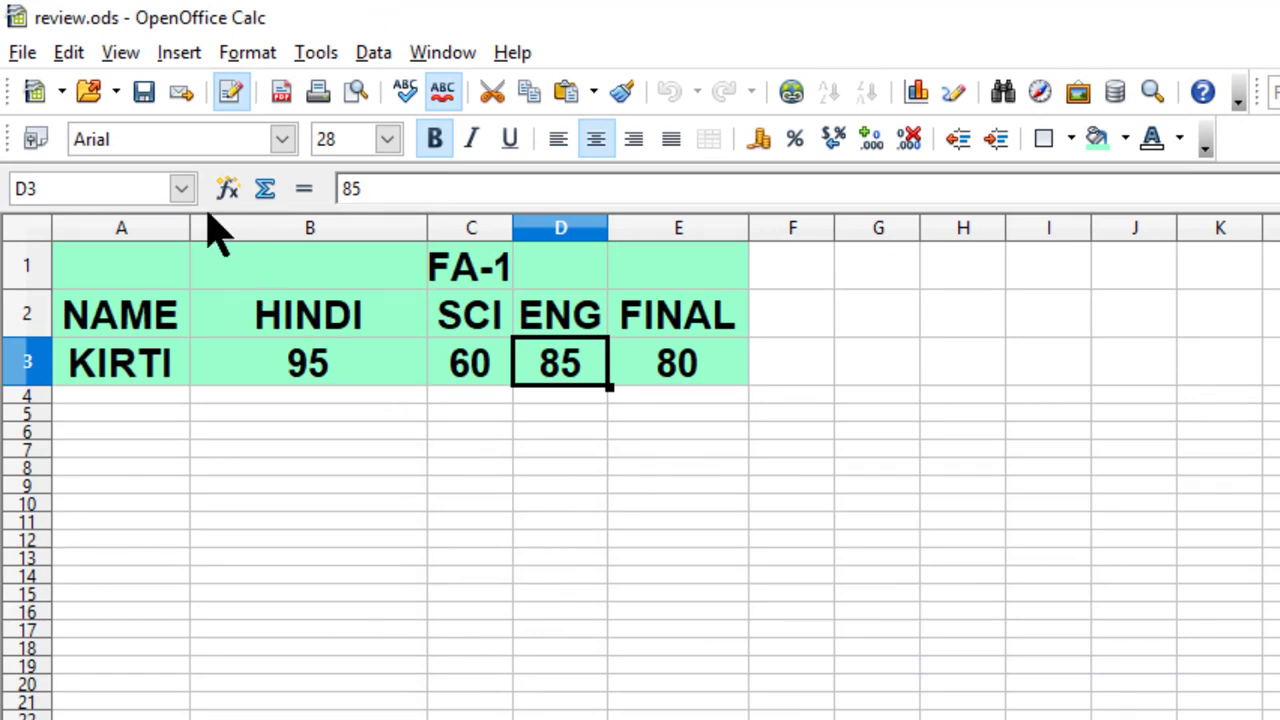
{"action": "left_click", "coordinate": [64, 54]}
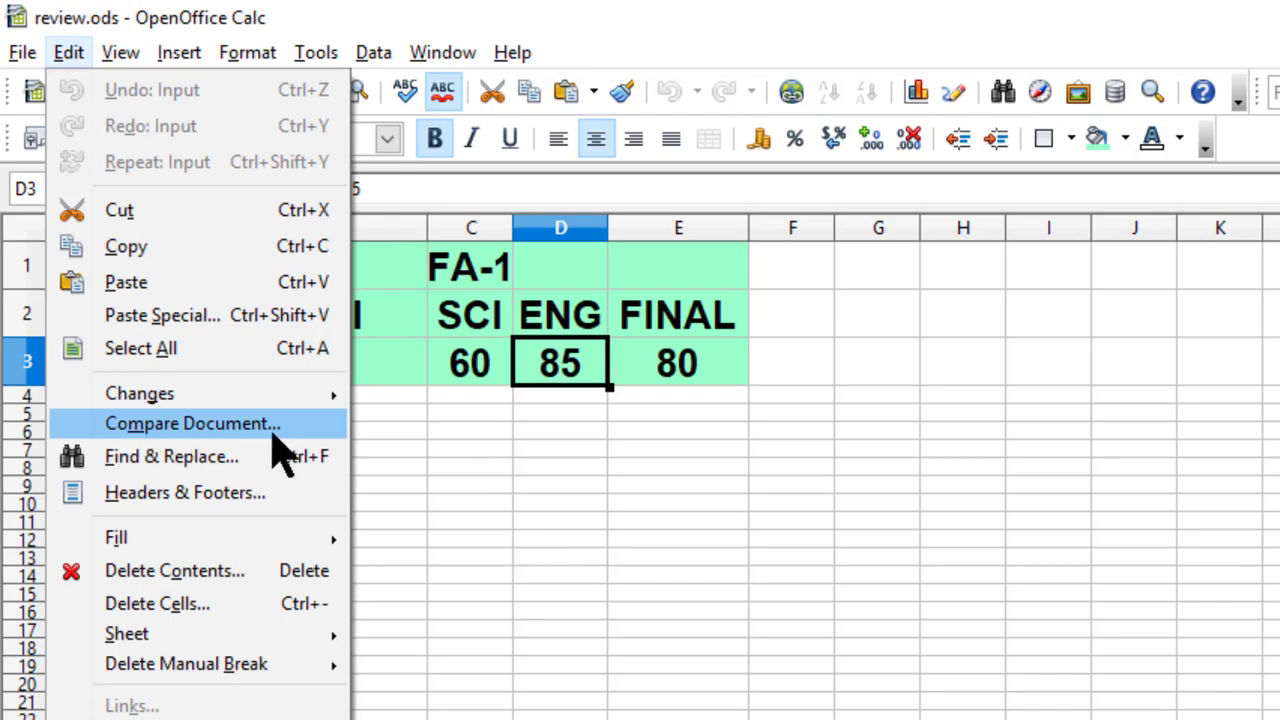
{"action": "left_click", "coordinate": [224, 428]}
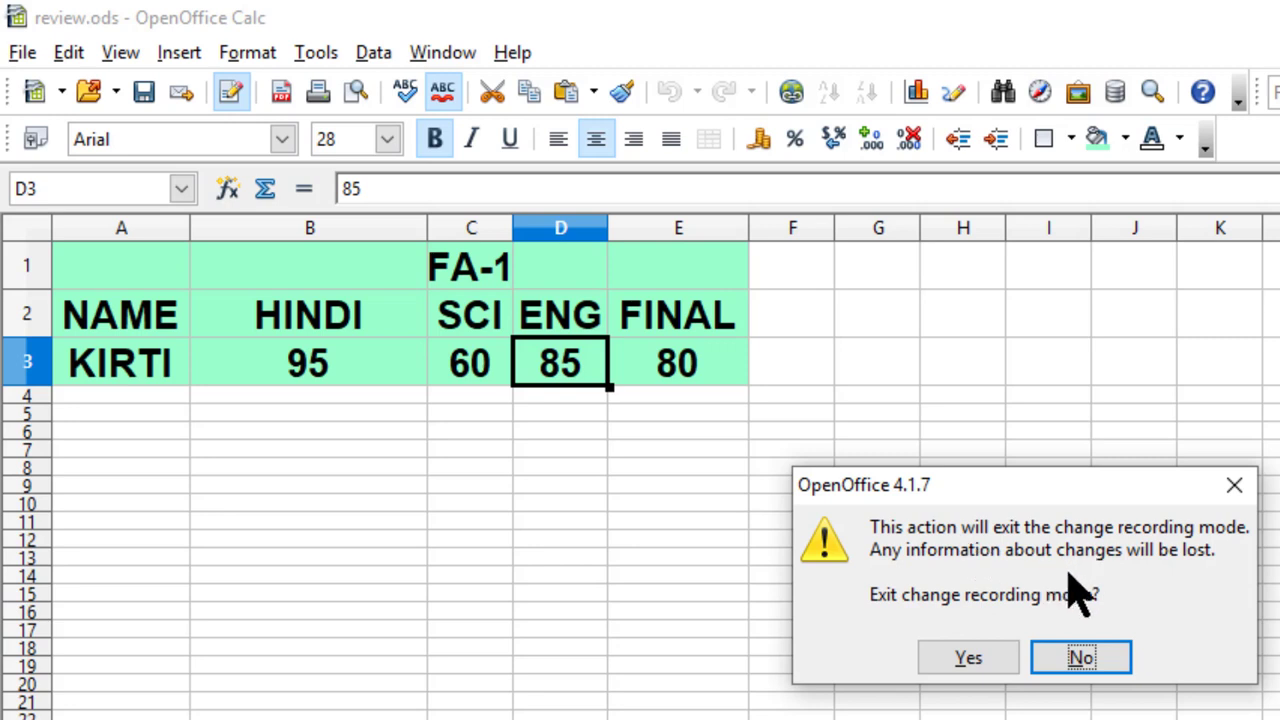
Step: Exit recording mode and compare against WHAT IF.ods from the CLASS X folder
{"action": "left_click", "coordinate": [968, 658]}
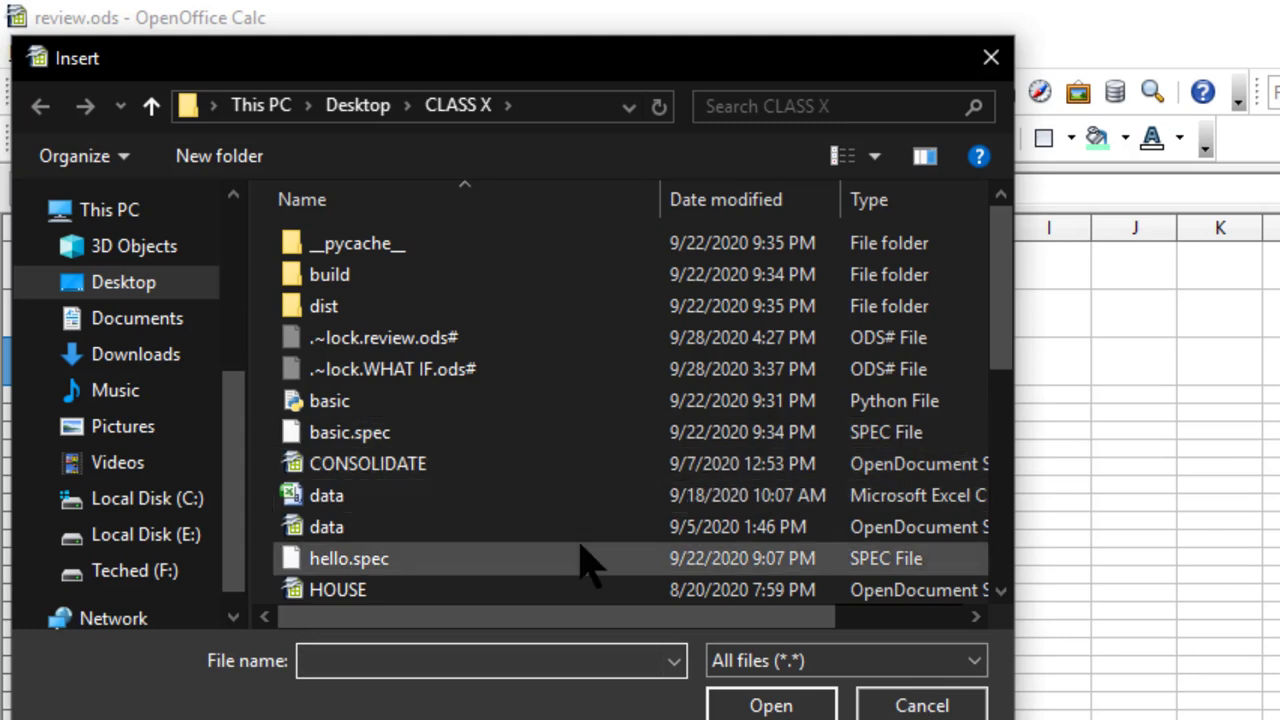
{"action": "left_click", "coordinate": [527, 530]}
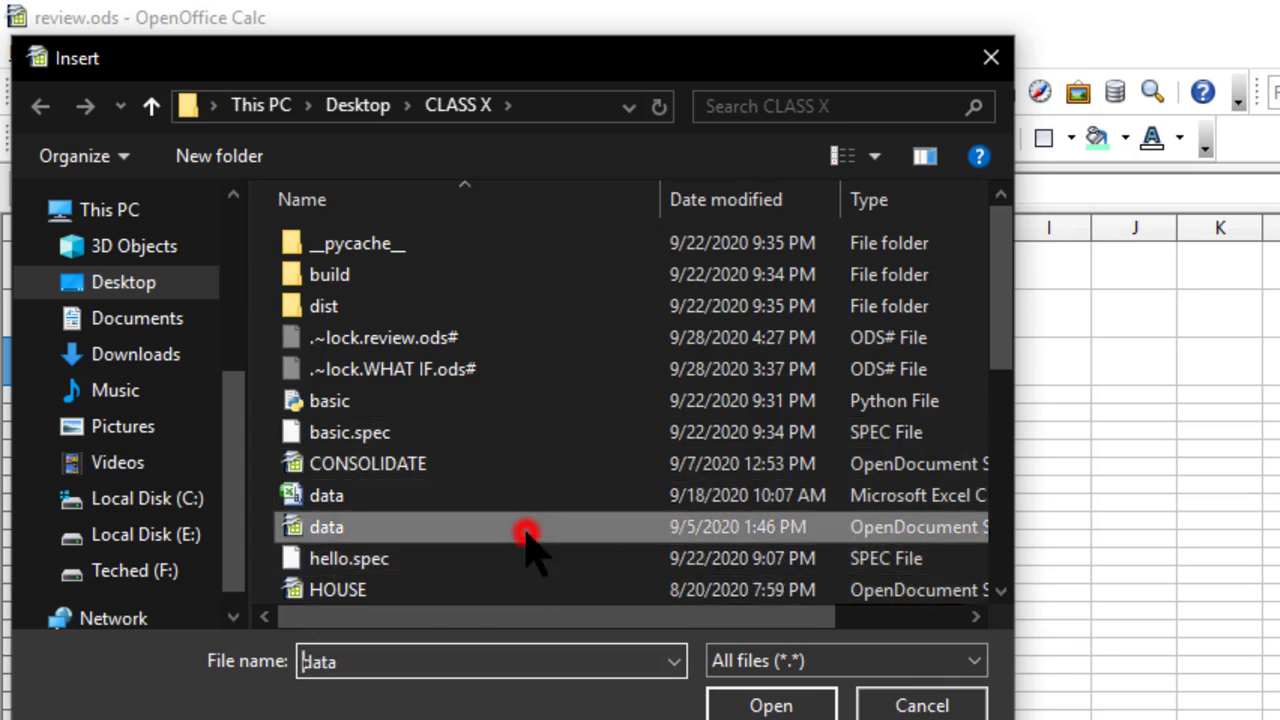
{"action": "key", "text": "w"}
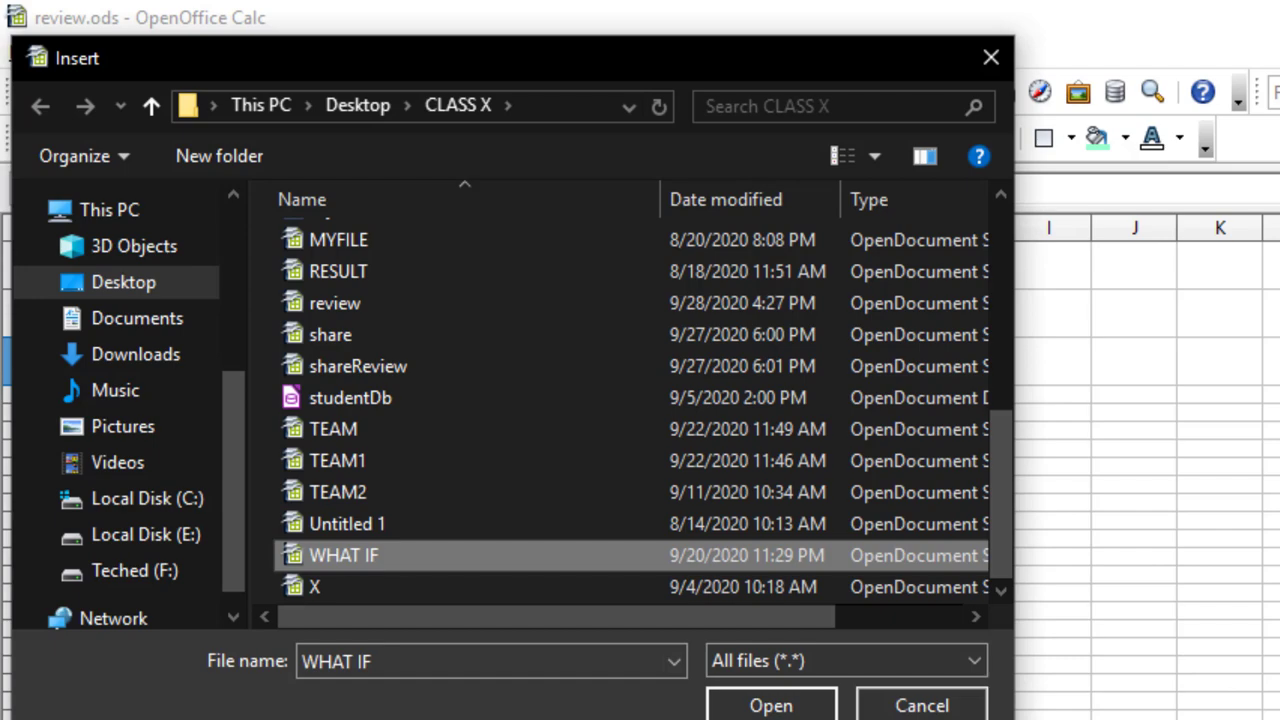
{"action": "left_click", "coordinate": [771, 705]}
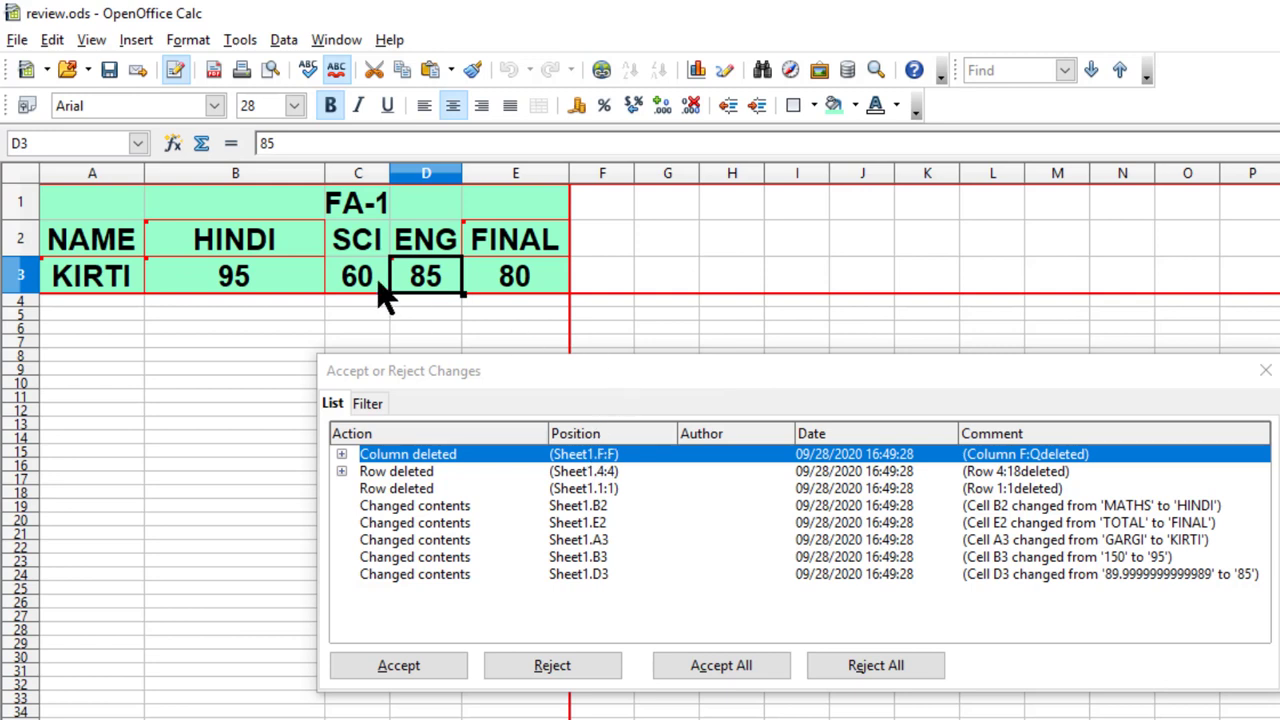
{"action": "mouse_move", "coordinate": [228, 252]}
{"action": "mouse_move", "coordinate": [534, 254]}
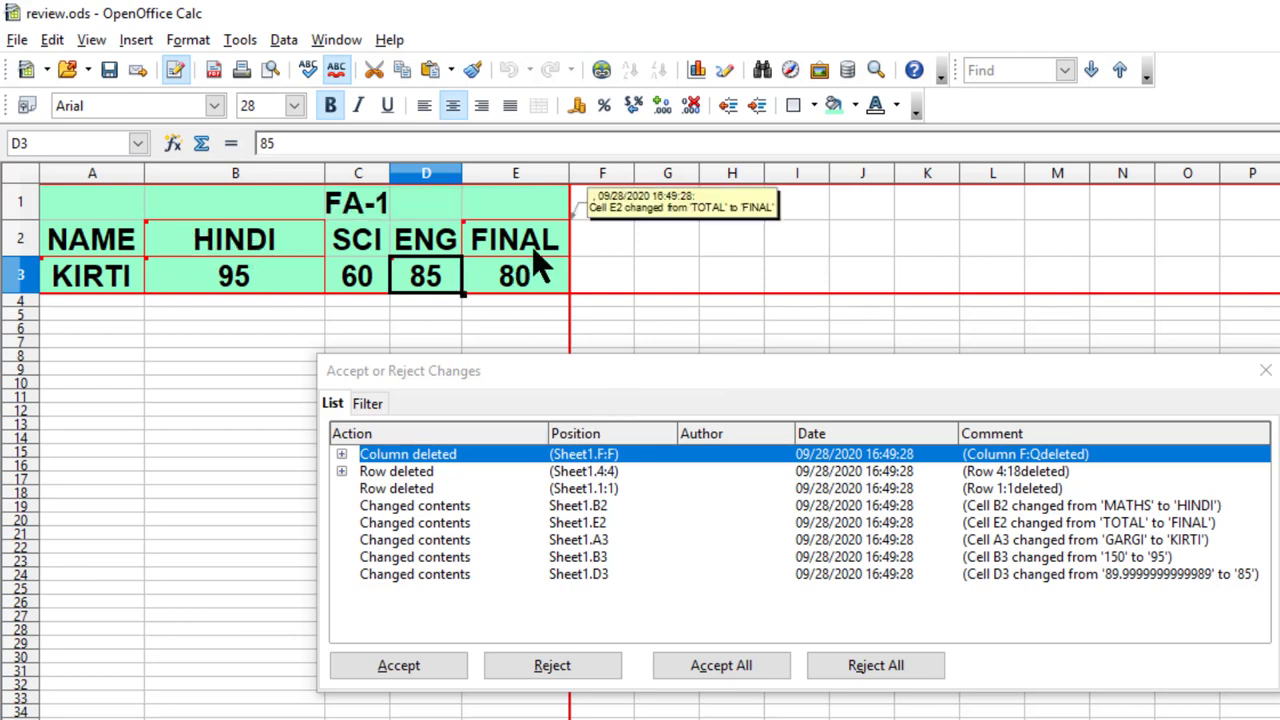
{"action": "left_click", "coordinate": [447, 507]}
{"action": "mouse_move", "coordinate": [263, 257]}
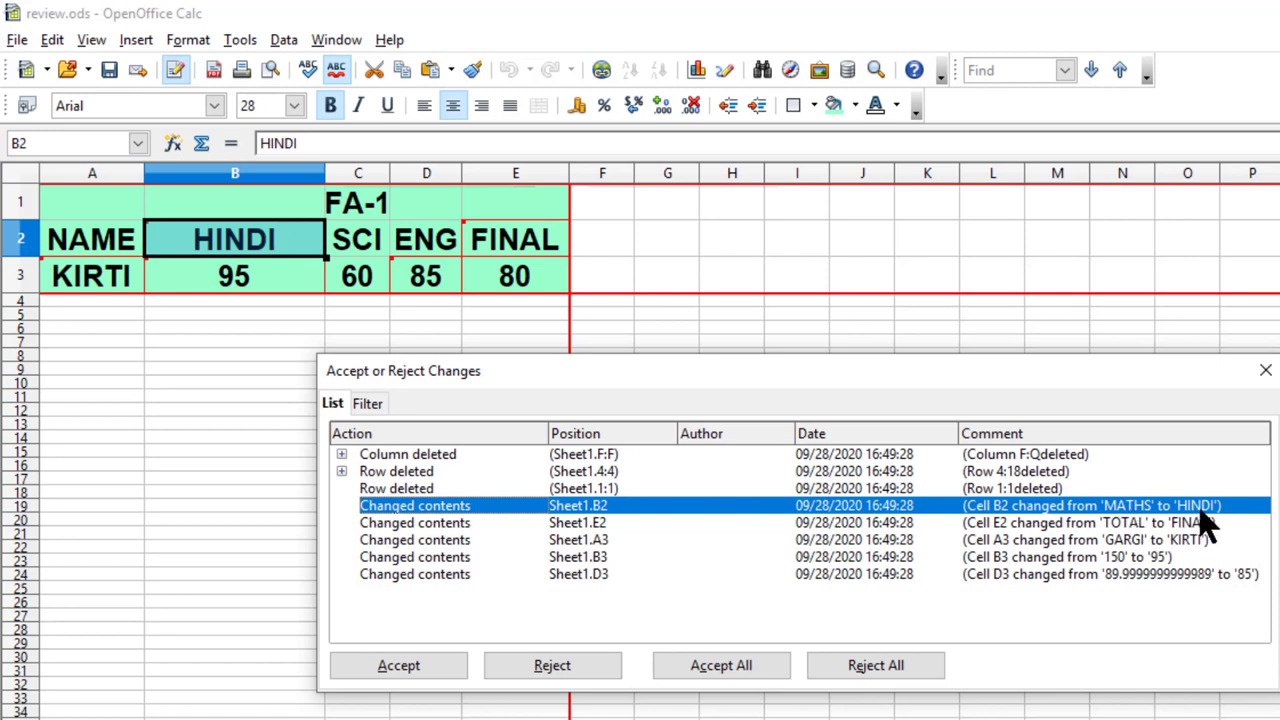
{"action": "left_click", "coordinate": [452, 525]}
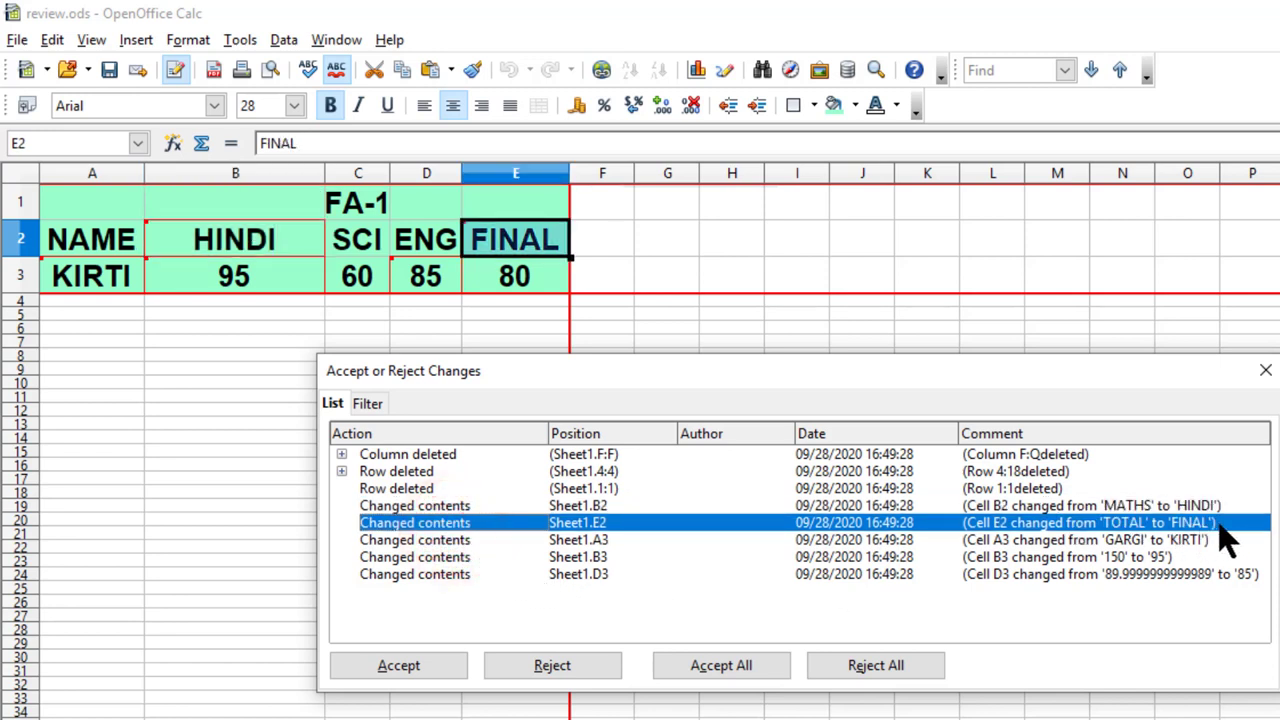
{"action": "left_click", "coordinate": [448, 541]}
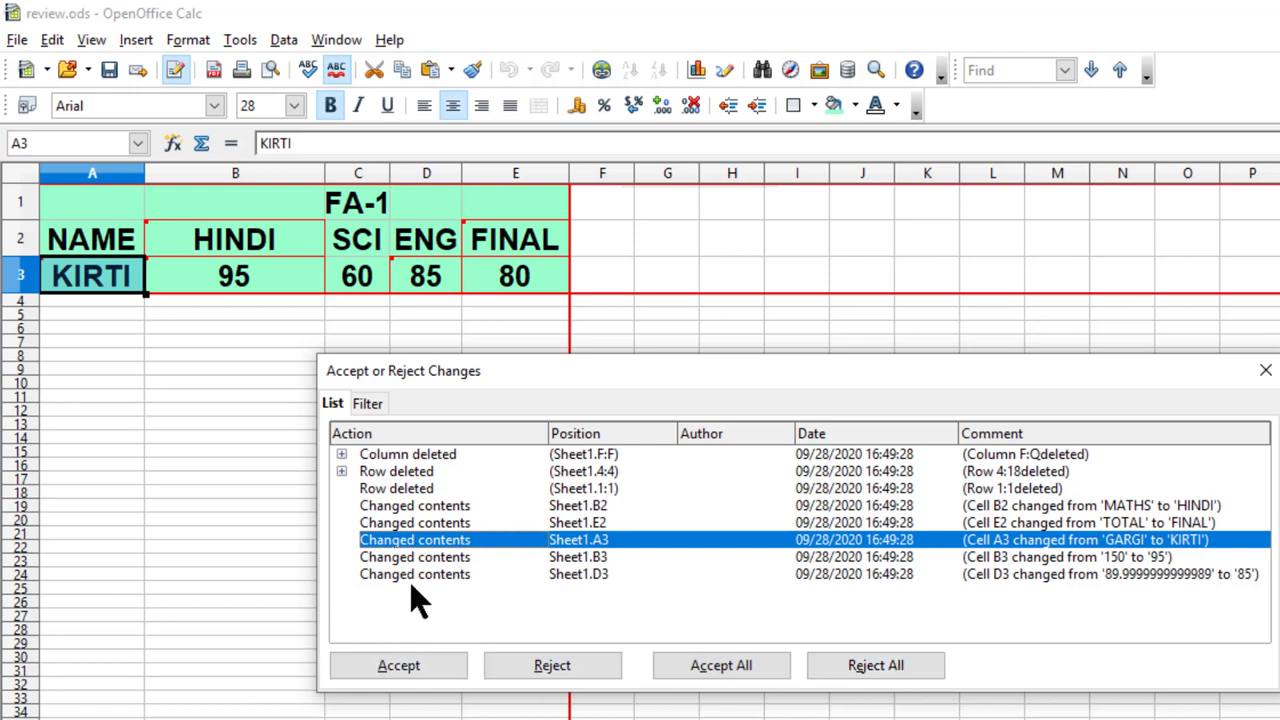
{"action": "left_click", "coordinate": [422, 557]}
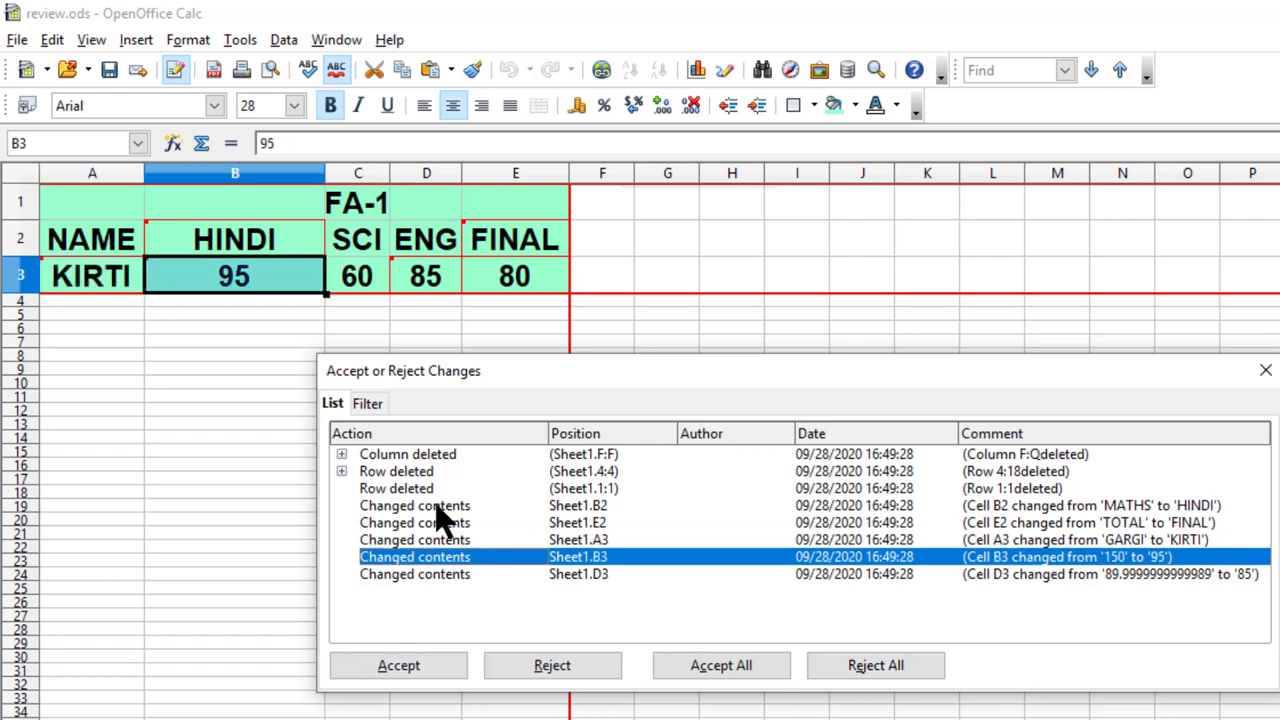
{"action": "left_click", "coordinate": [440, 506]}
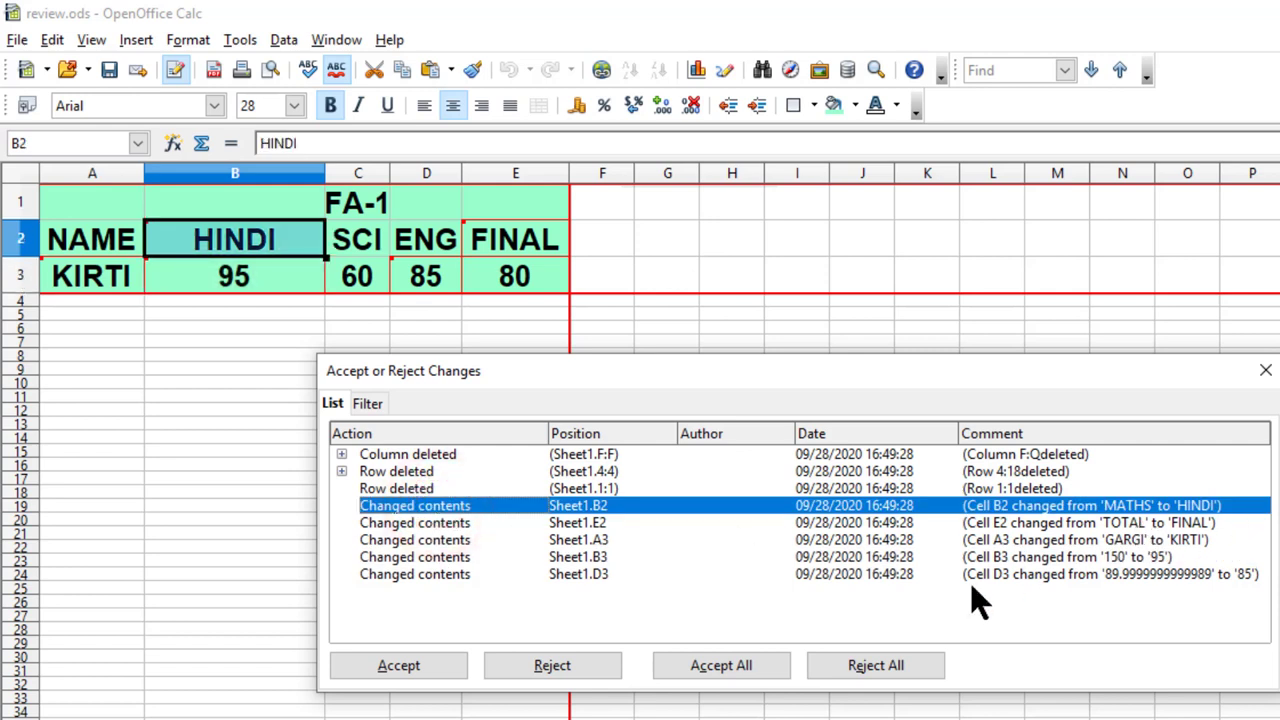
Step: Accept the B2 HINDI heading difference and reject all other differences
{"action": "left_click", "coordinate": [425, 672]}
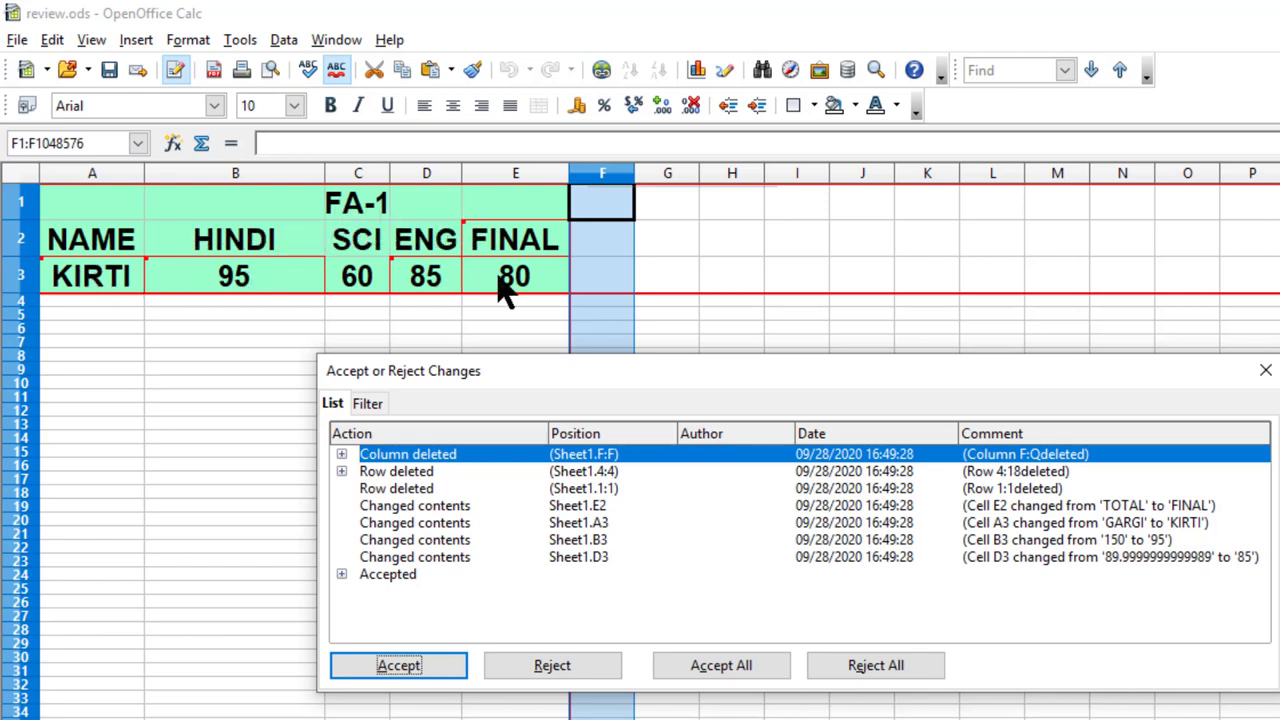
{"action": "left_click", "coordinate": [894, 667]}
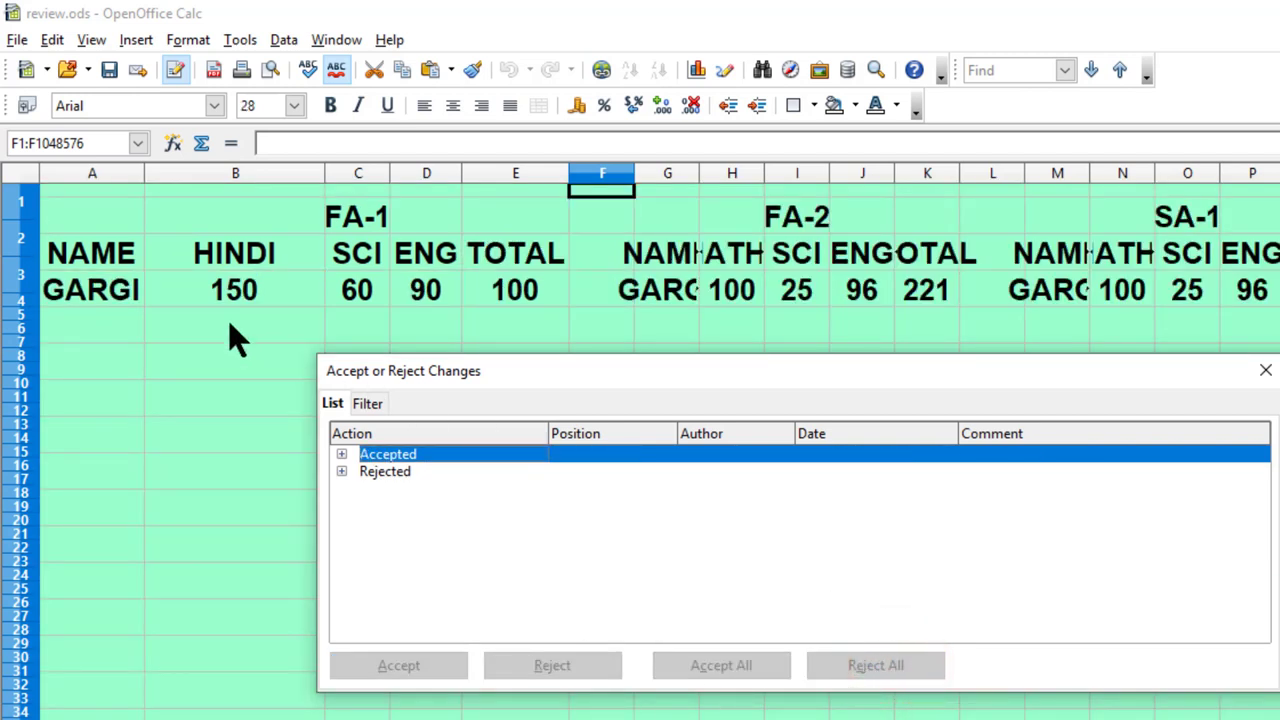
{"action": "left_click_drag", "start_coordinate": [88, 252], "coordinate": [425, 315]}
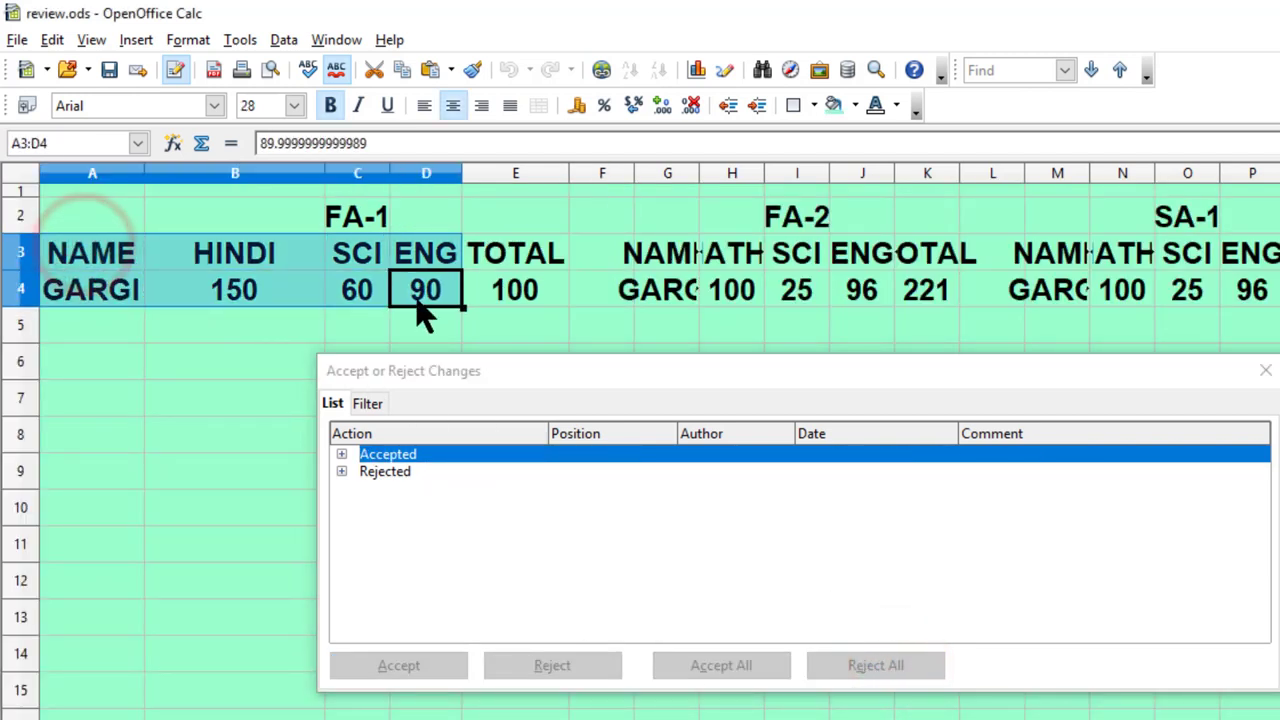
Step: Move the FA-2 and SA-1 block from G1:Q4 to O3:Y6 and close the differences list
{"action": "left_click", "coordinate": [661, 193]}
{"action": "left_click_drag", "start_coordinate": [661, 193], "coordinate": [1279, 292]}
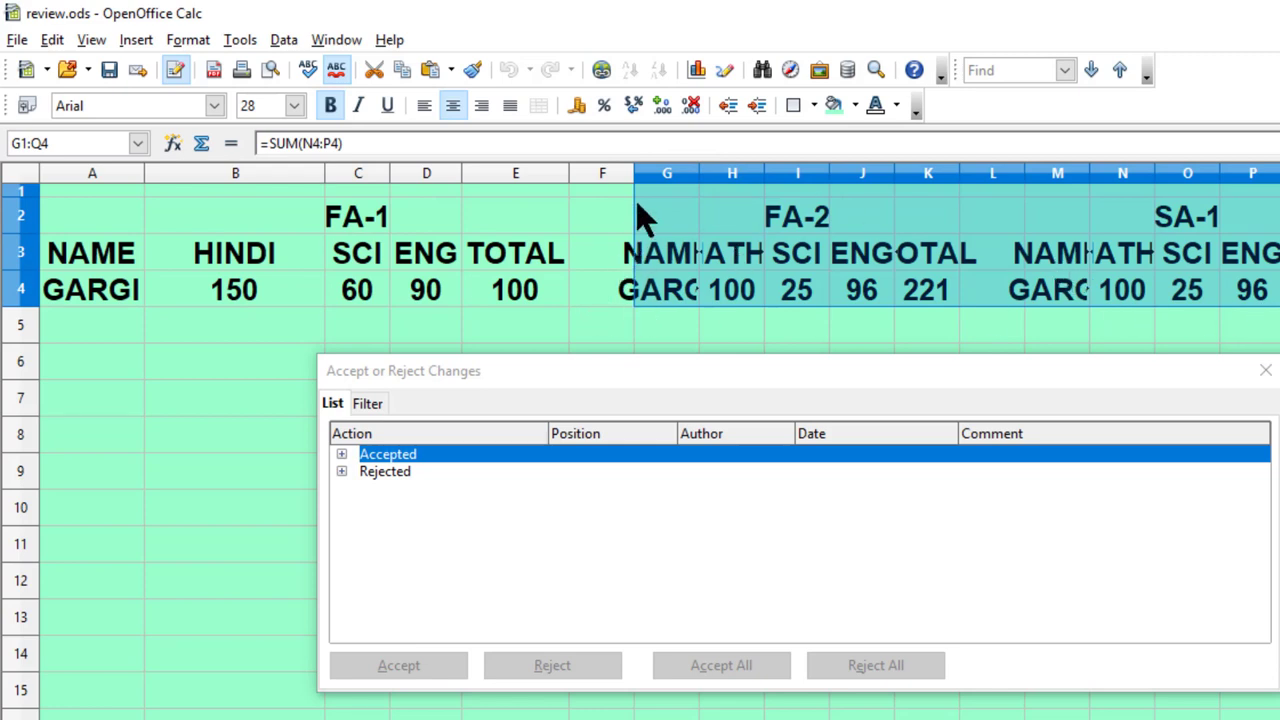
{"action": "left_click_drag", "start_coordinate": [643, 199], "coordinate": [1162, 284]}
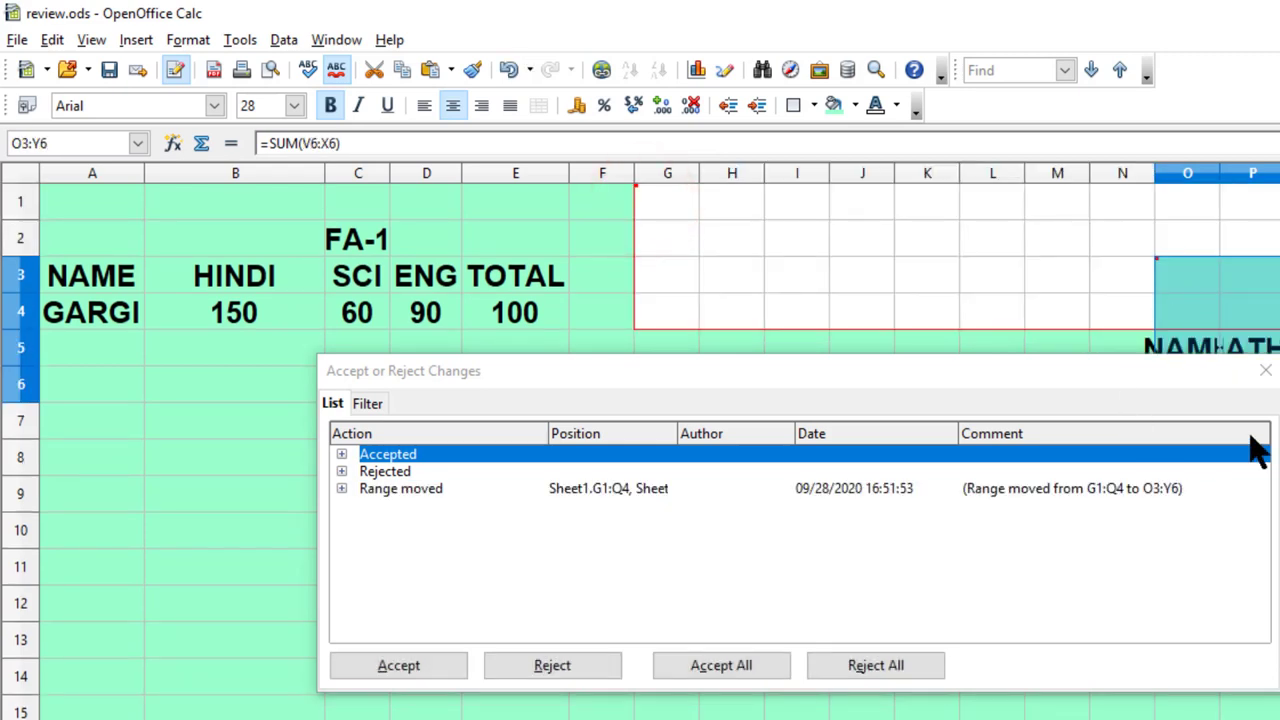
{"action": "left_click", "coordinate": [1265, 373]}
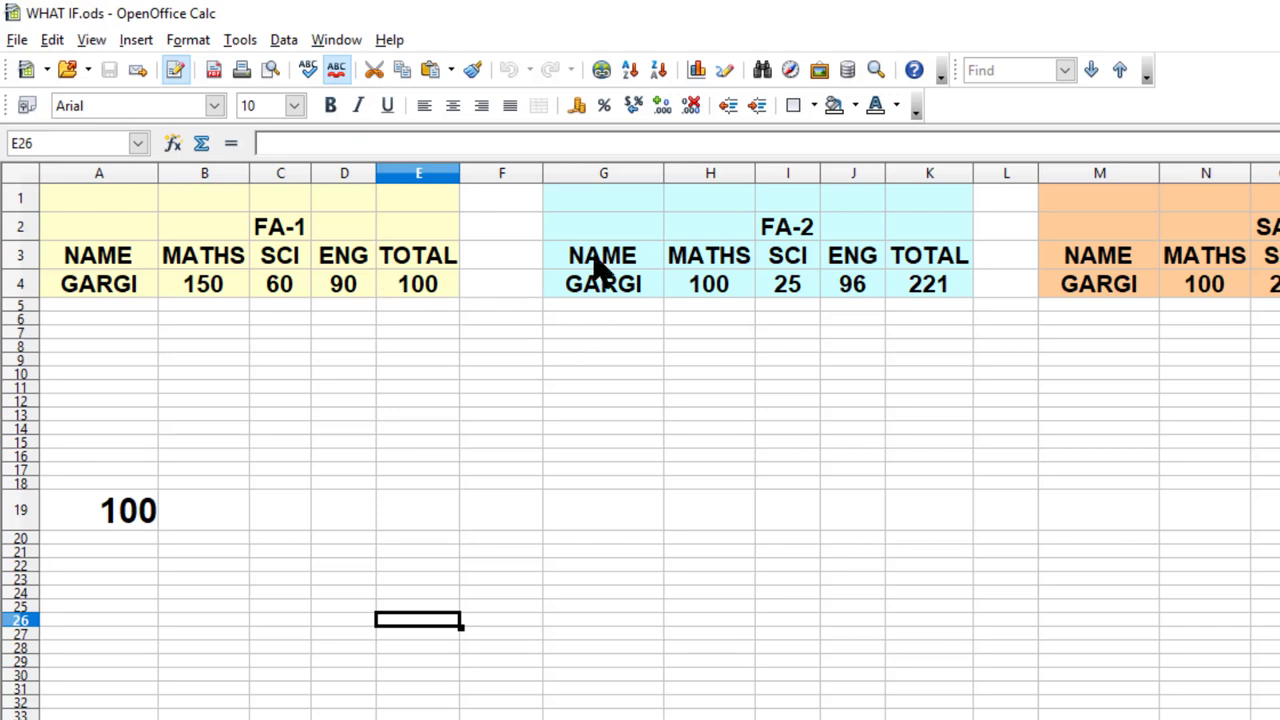
Step: Select WHAT IF.ods's FA-1 table A1:E4 and its FA-2/SA-1 tables G1:Q4 to inspect them
{"action": "left_click_drag", "start_coordinate": [60, 205], "coordinate": [434, 294]}
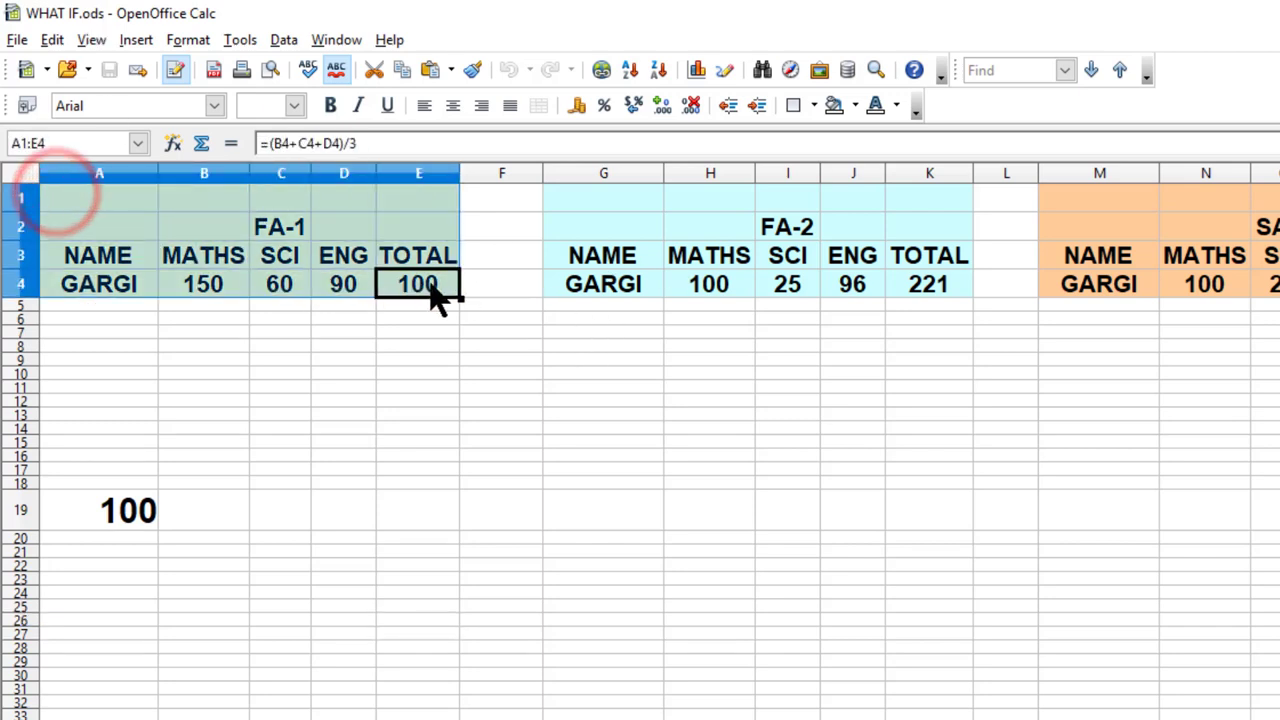
{"action": "left_click_drag", "start_coordinate": [560, 195], "coordinate": [1279, 290]}
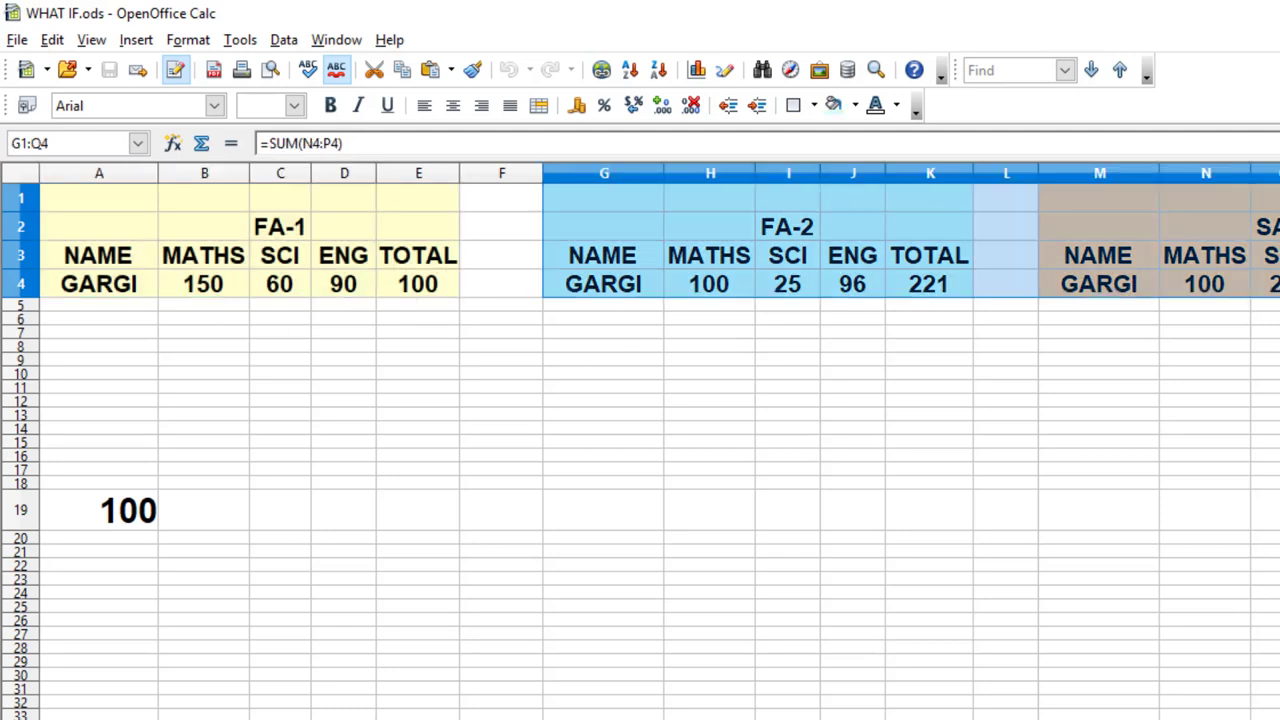